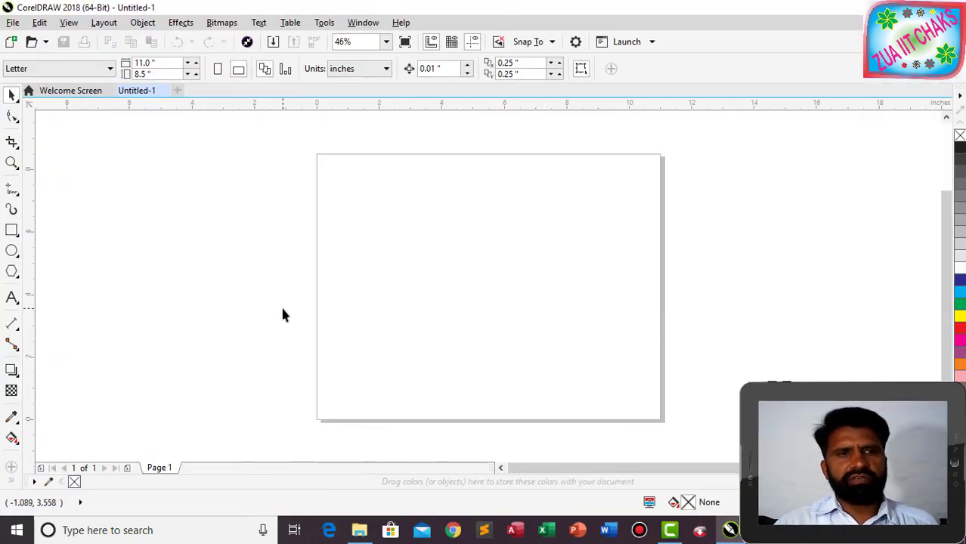
left_click(17, 443)
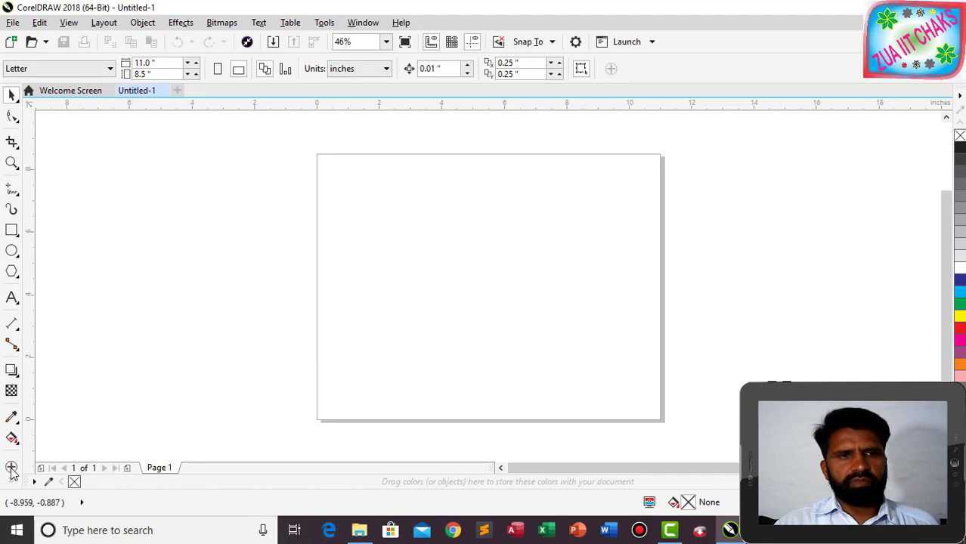
left_click(11, 470)
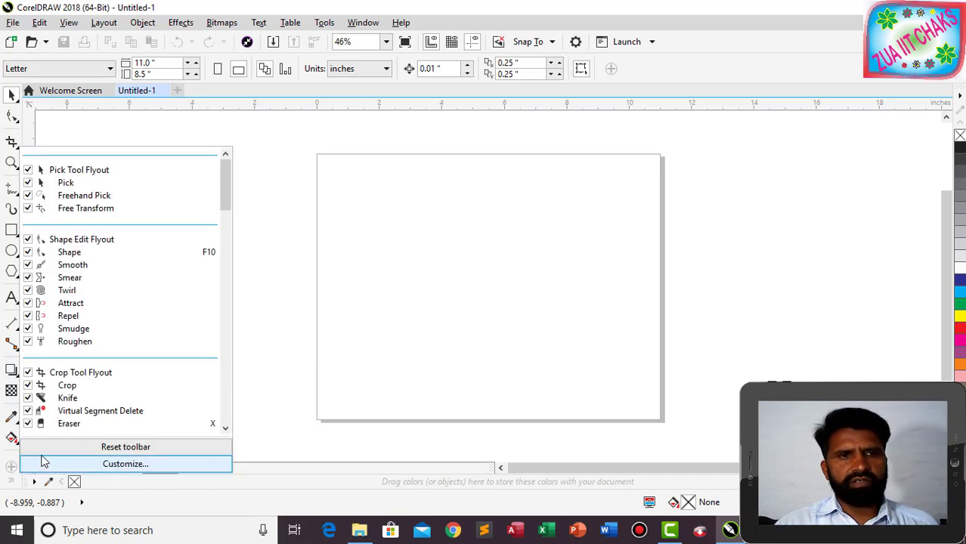
scroll(225, 428, "down", 3)
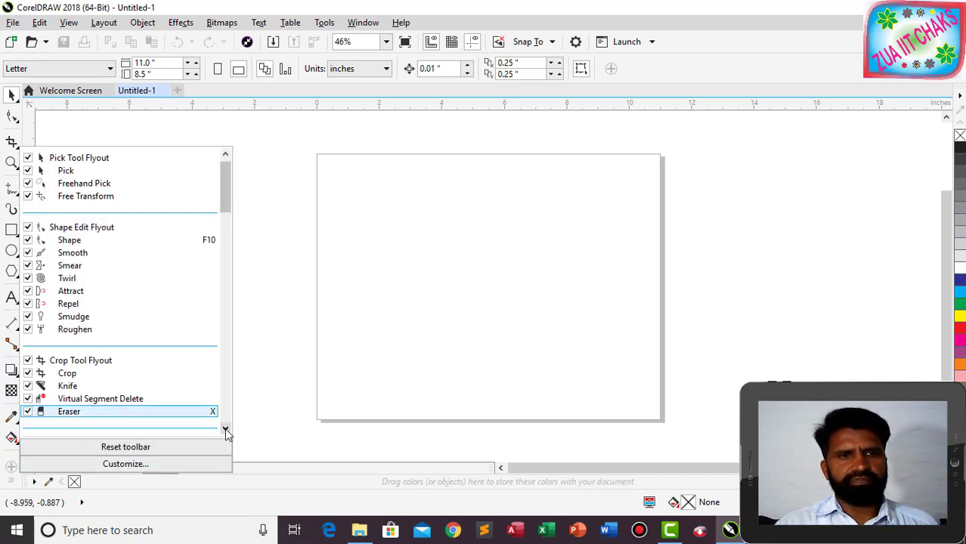
left_click_drag(227, 220, 229, 443)
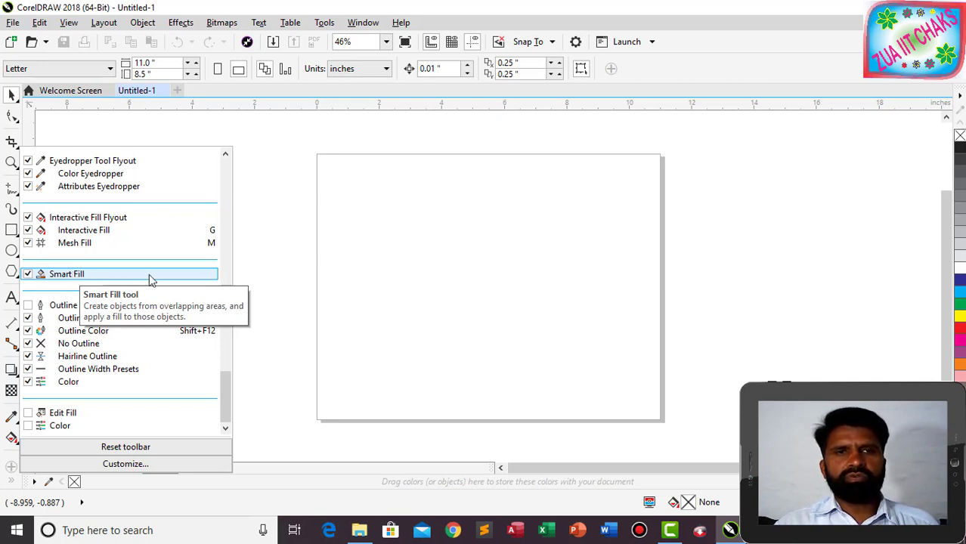
left_click(284, 252)
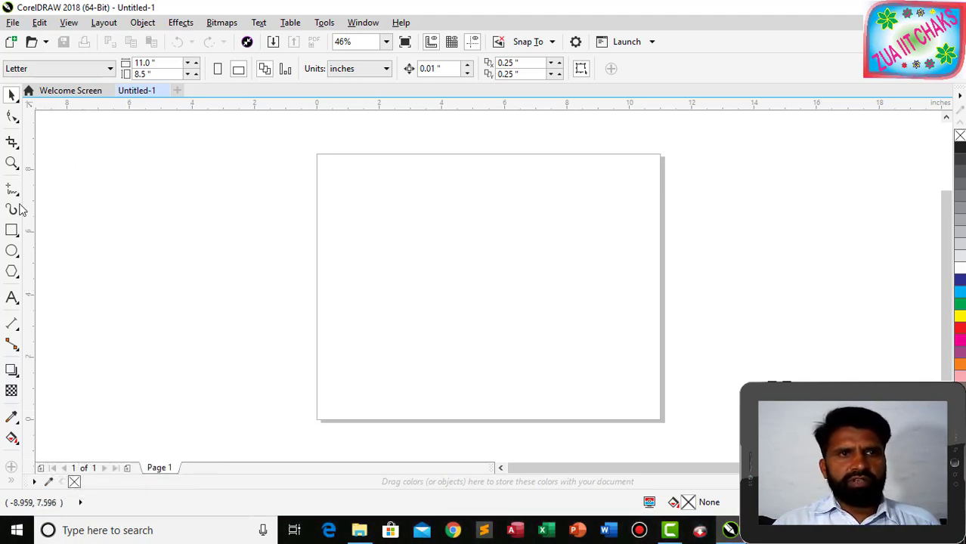
Draw a rectangle stretched to cover the whole page and zoom to fit it.
left_click(11, 230)
left_click_drag(323, 216, 678, 377)
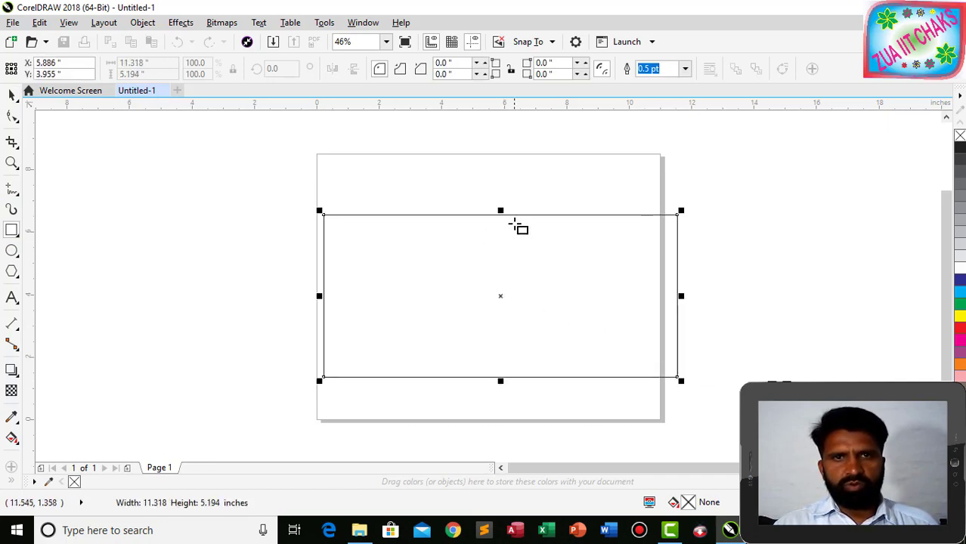
left_click_drag(500, 215, 499, 176)
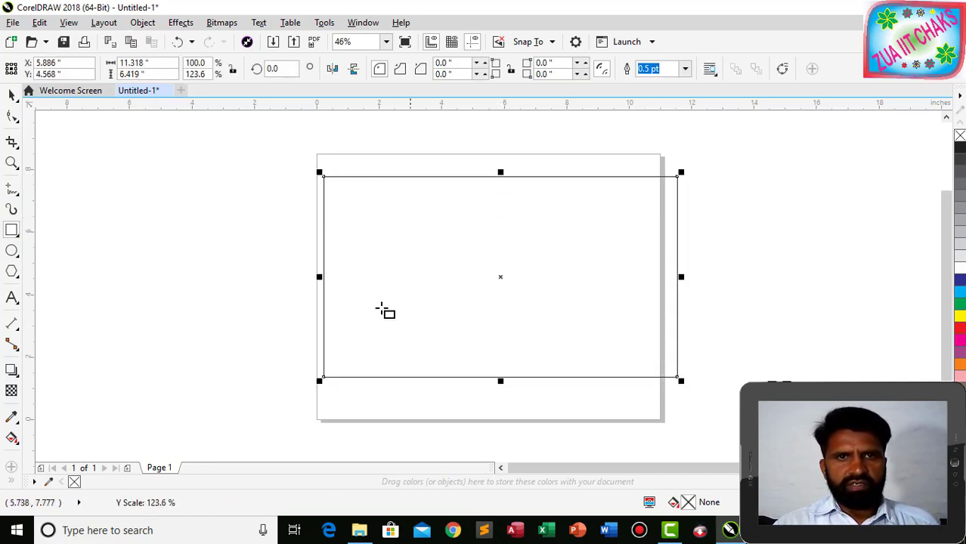
left_click_drag(320, 277, 303, 276)
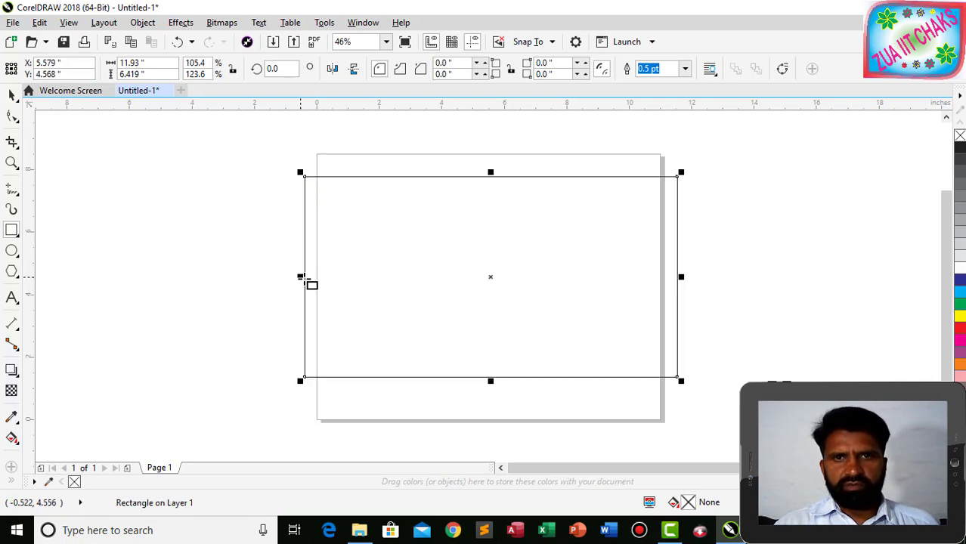
key("shift+F2")
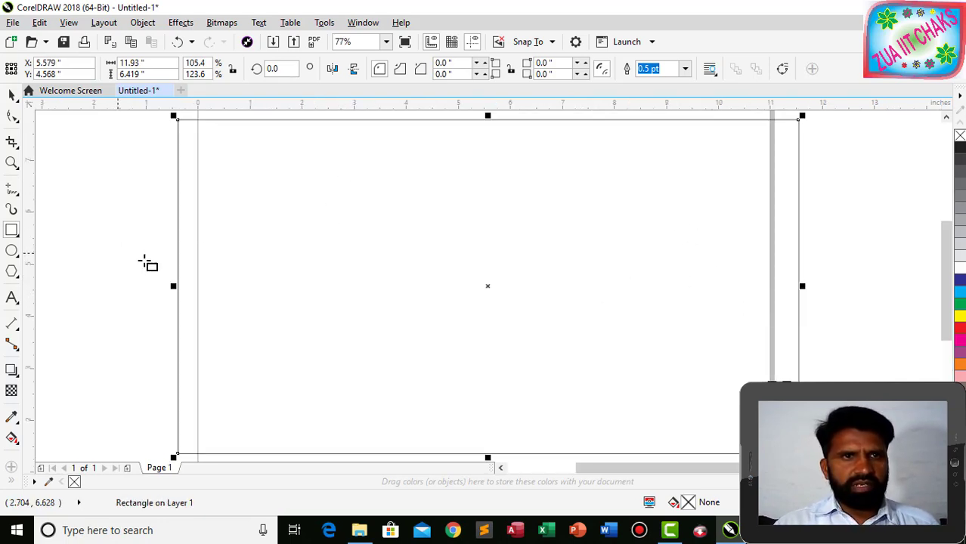
Draw a straight horizontal 12.61-inch 2-point line across the rectangle's upper part.
left_click(13, 190)
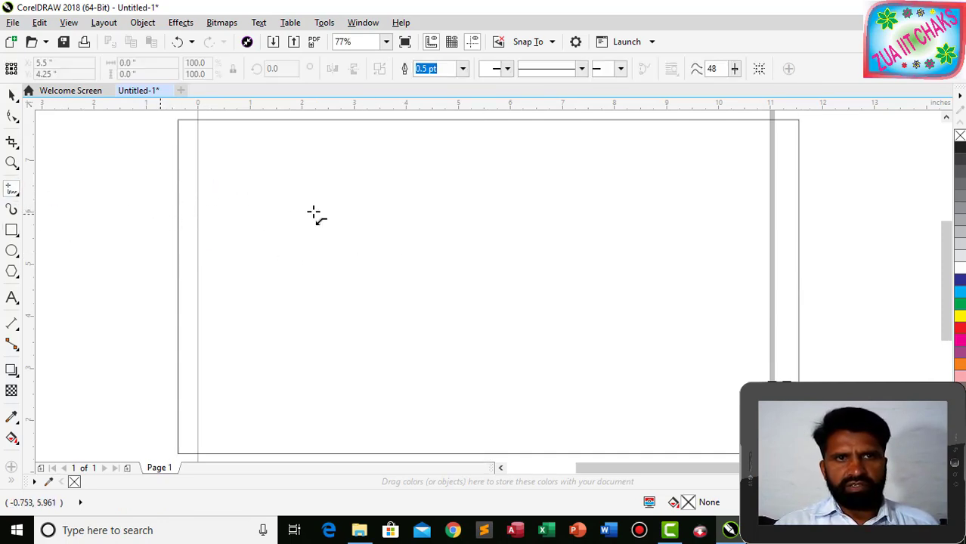
mouse_move(158, 214)
left_mouse_down()
mouse_move(528, 206)
mouse_move(830, 217)
left_mouse_up()
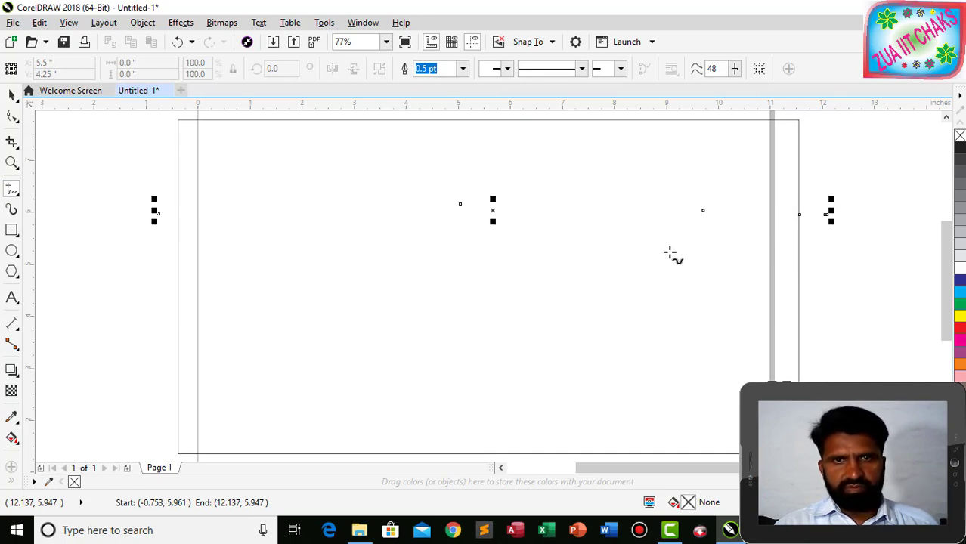
key("Delete")
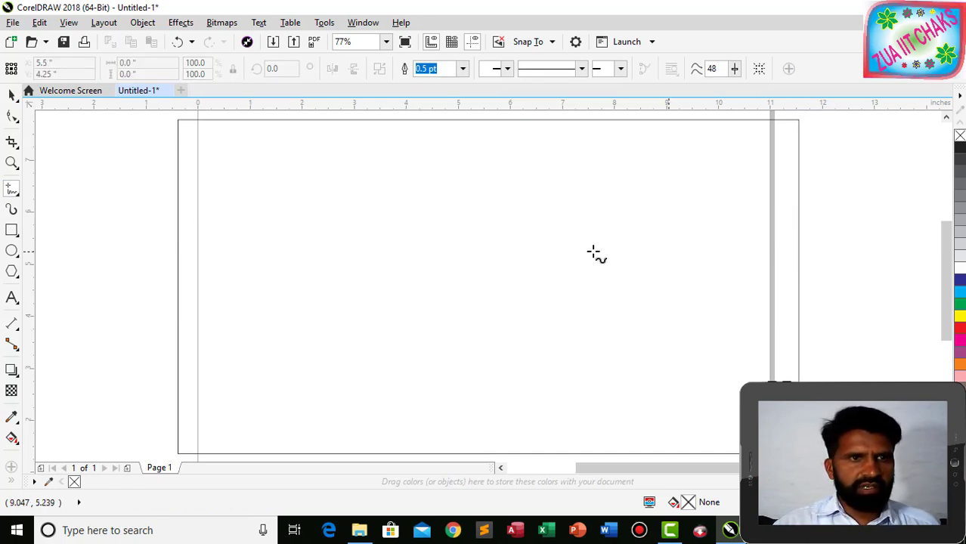
left_click(13, 190)
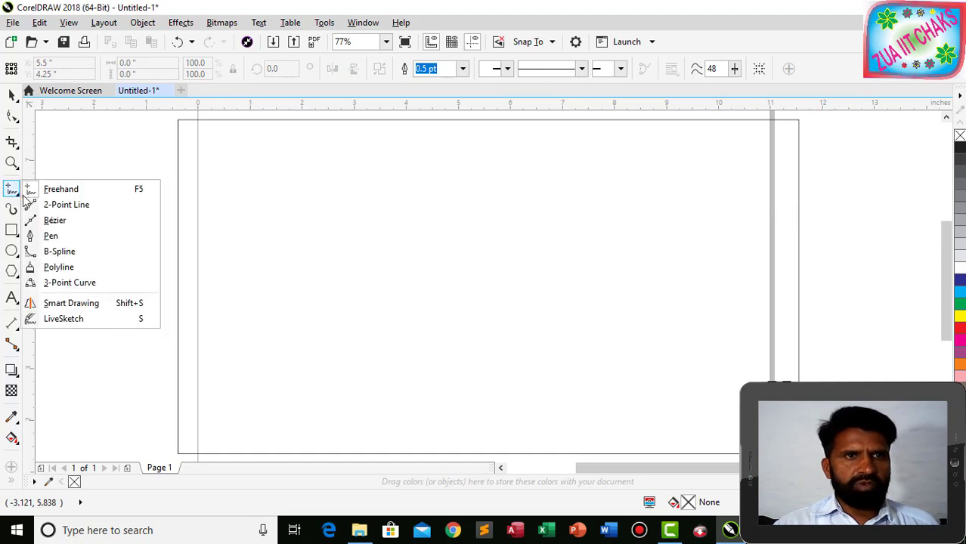
left_click(62, 204)
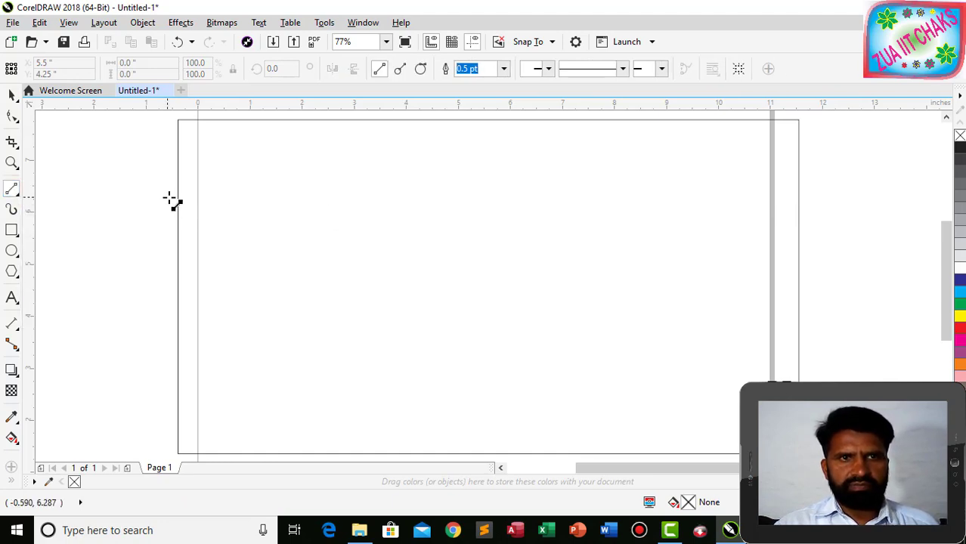
left_click_drag(163, 218, 818, 217)
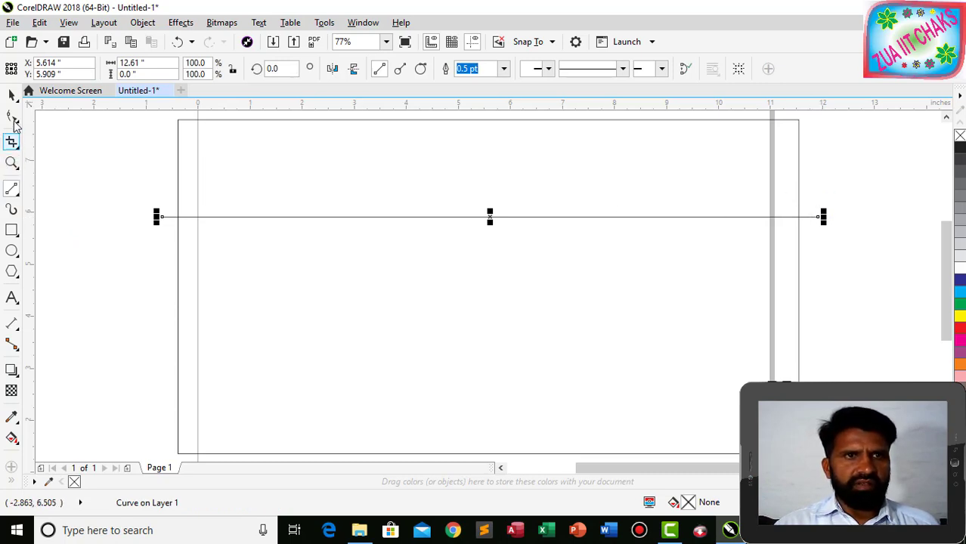
left_click(13, 116)
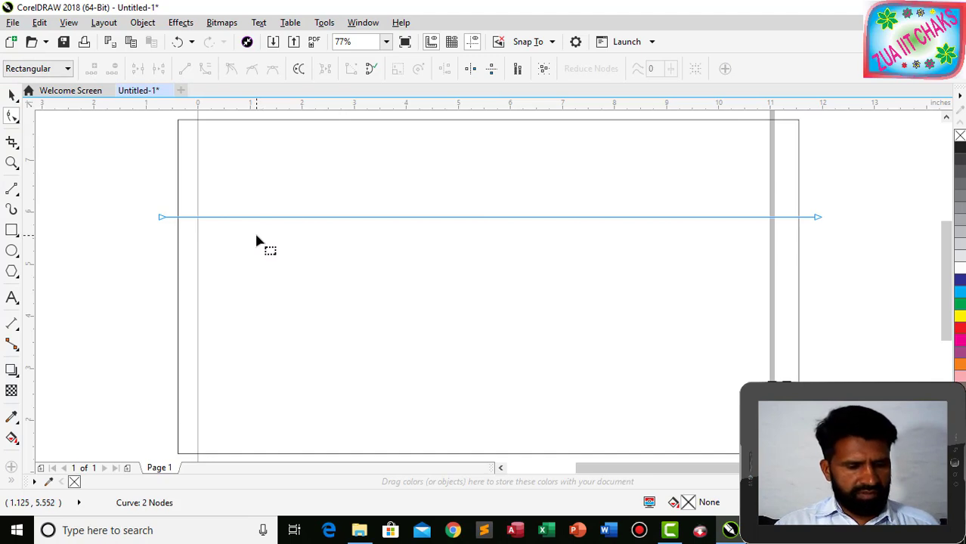
Convert the line to a curve and bend it into a gentle S-shaped wave.
left_click(820, 218)
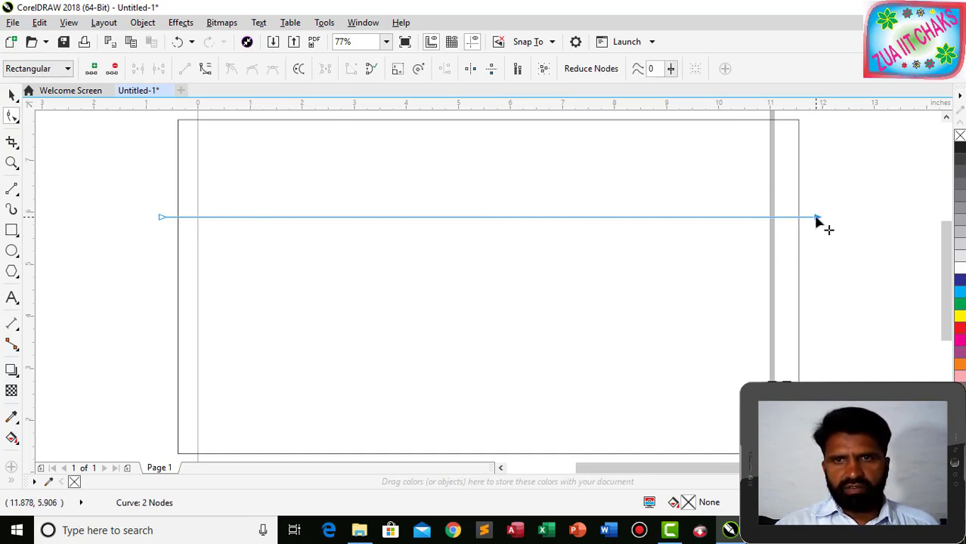
left_click(206, 69)
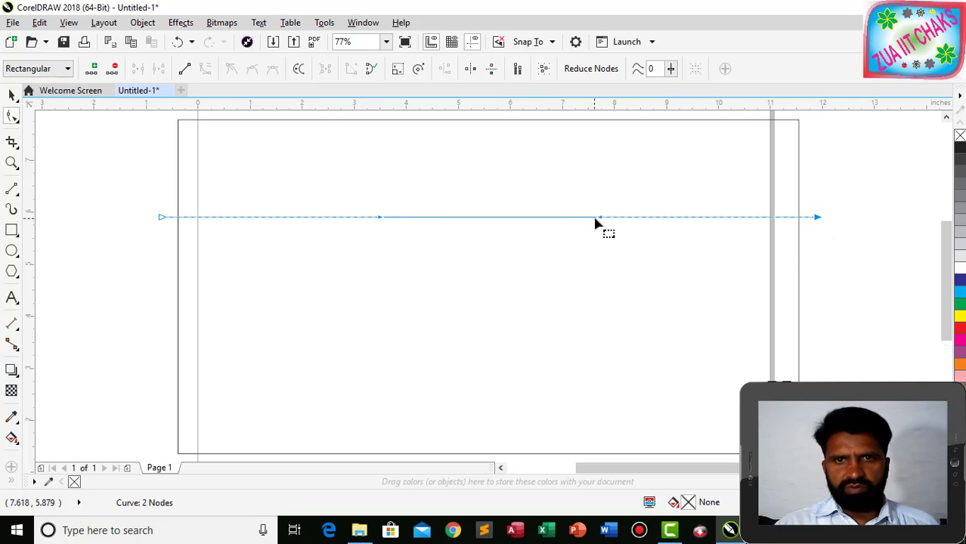
left_click_drag(521, 219, 521, 197)
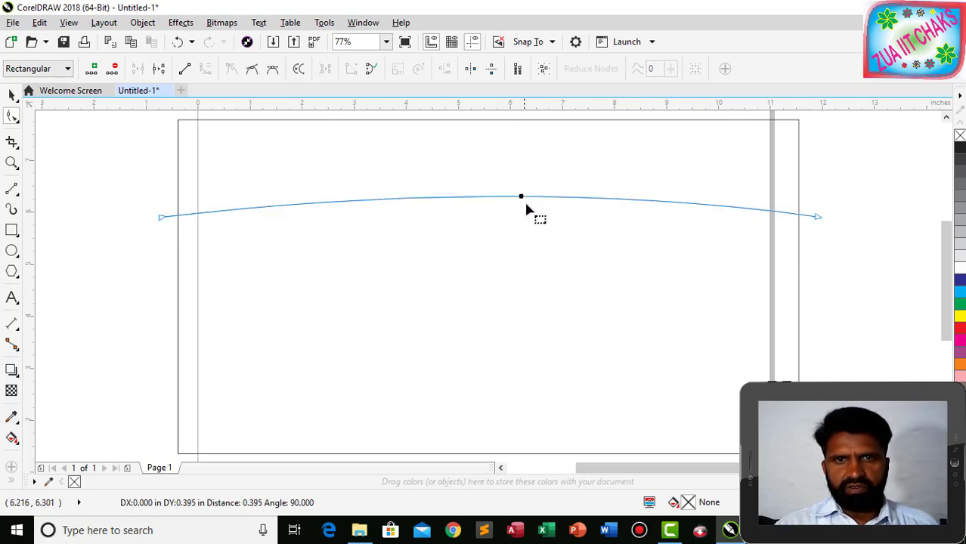
key("ctrl+z")
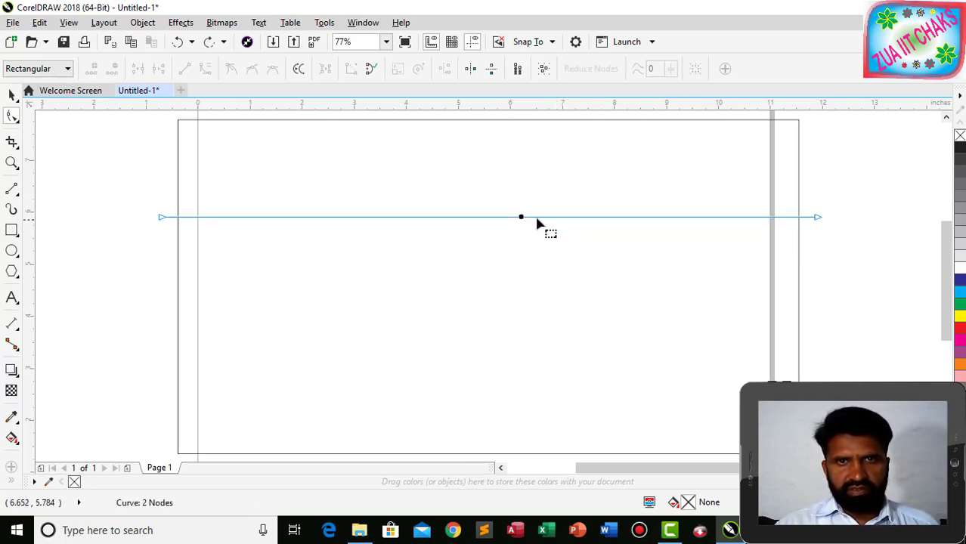
left_click(818, 218)
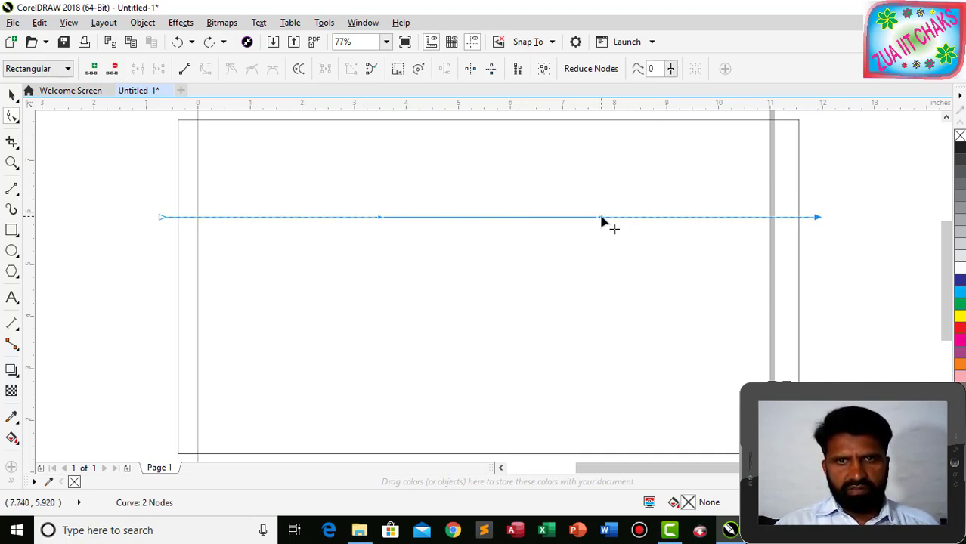
left_click_drag(602, 218, 614, 160)
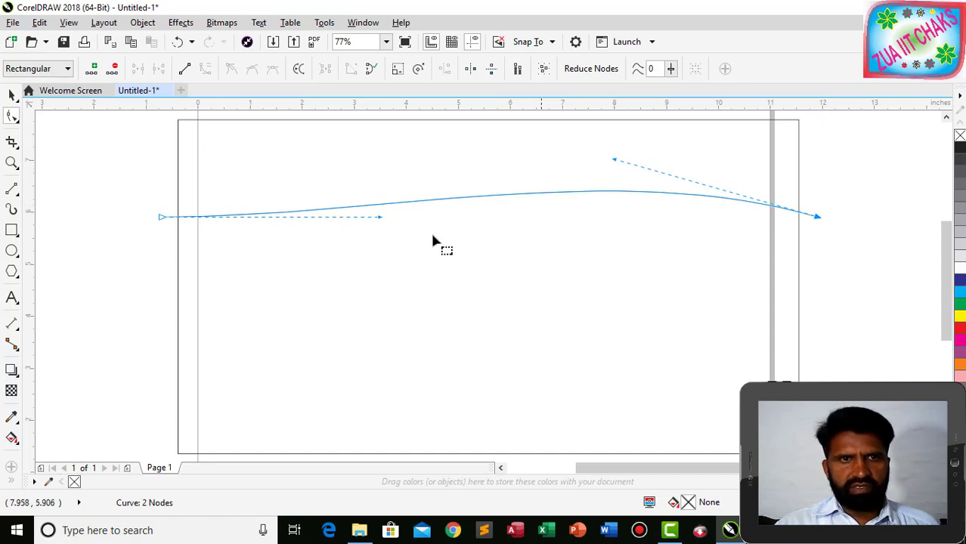
Rotate the wavy curve about 3.5° so its right end sits higher.
left_click(11, 94)
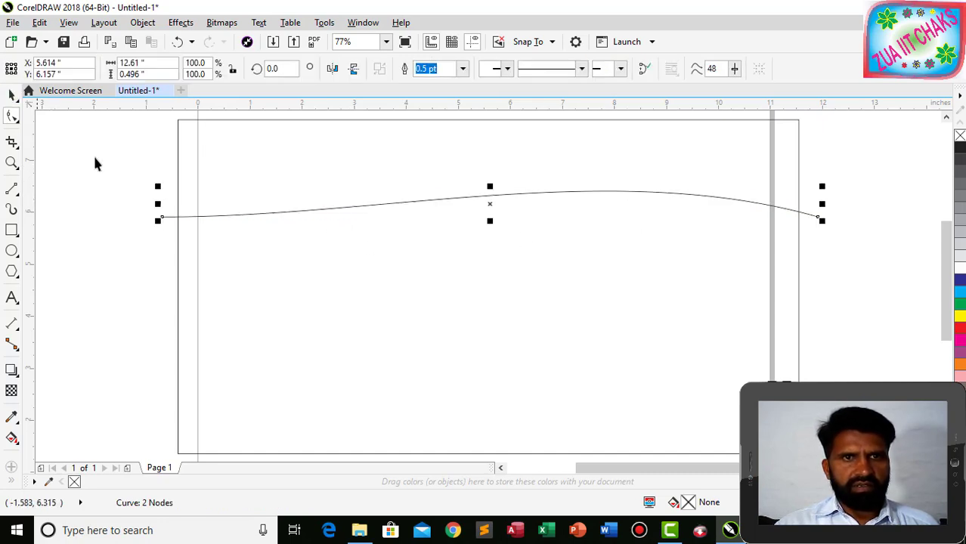
left_click(491, 203)
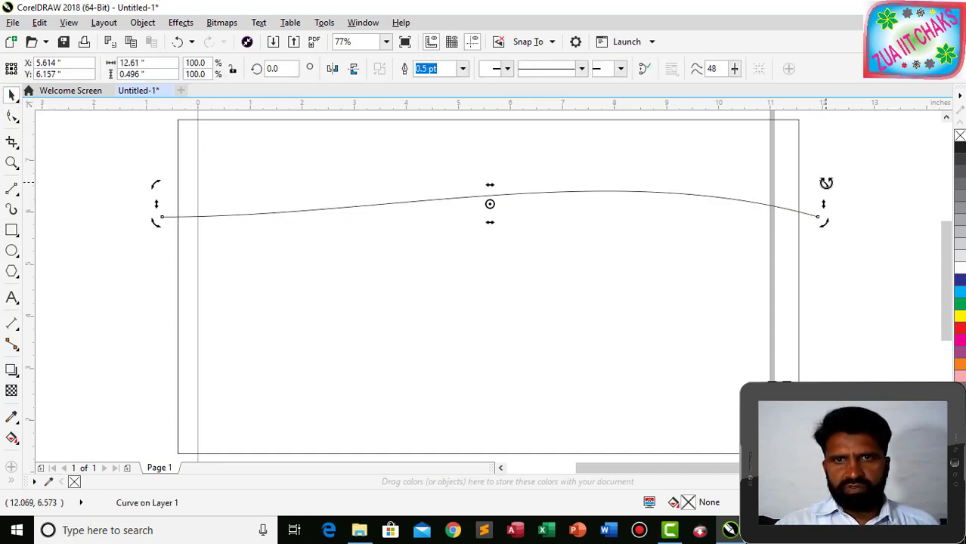
left_click_drag(826, 182, 819, 164)
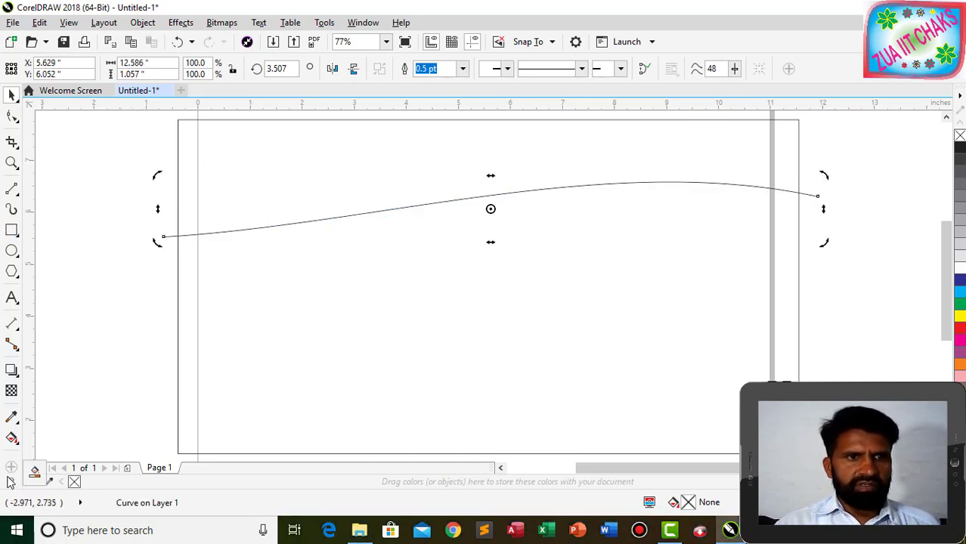
left_click(35, 470)
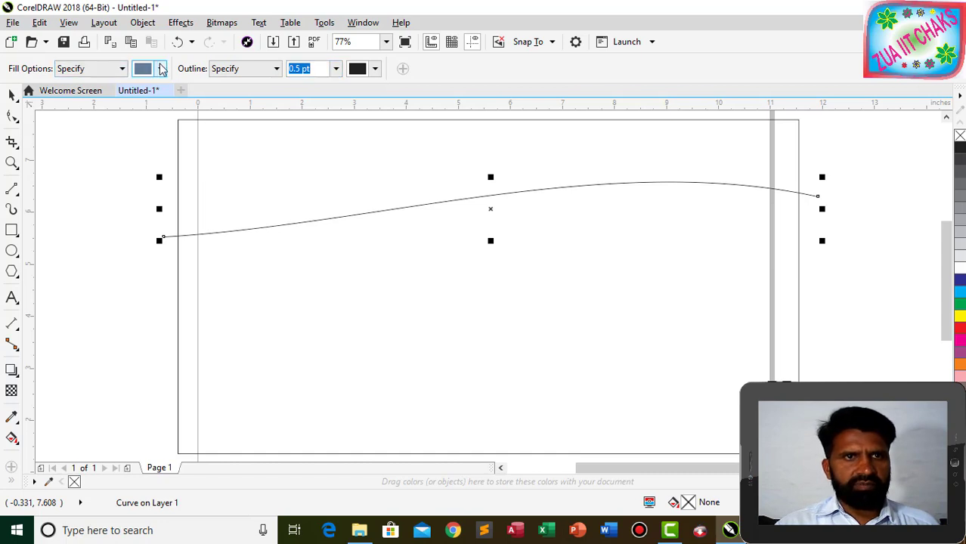
left_click(161, 68)
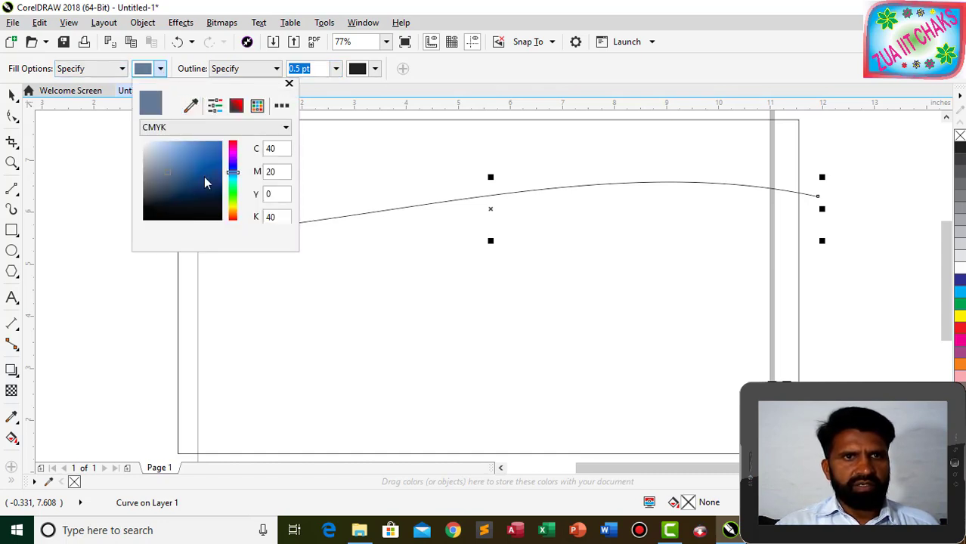
left_click_drag(234, 175, 209, 148)
left_click(216, 147)
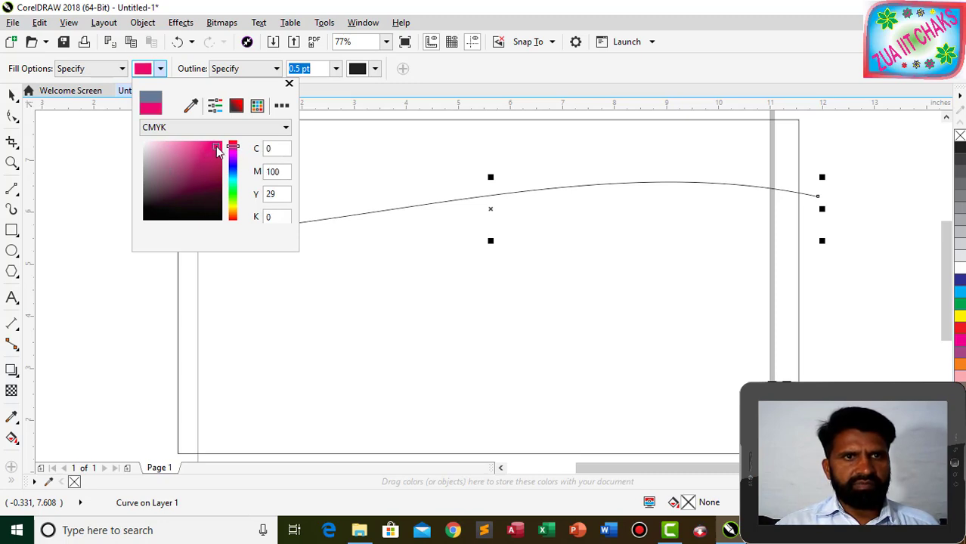
left_click(415, 148)
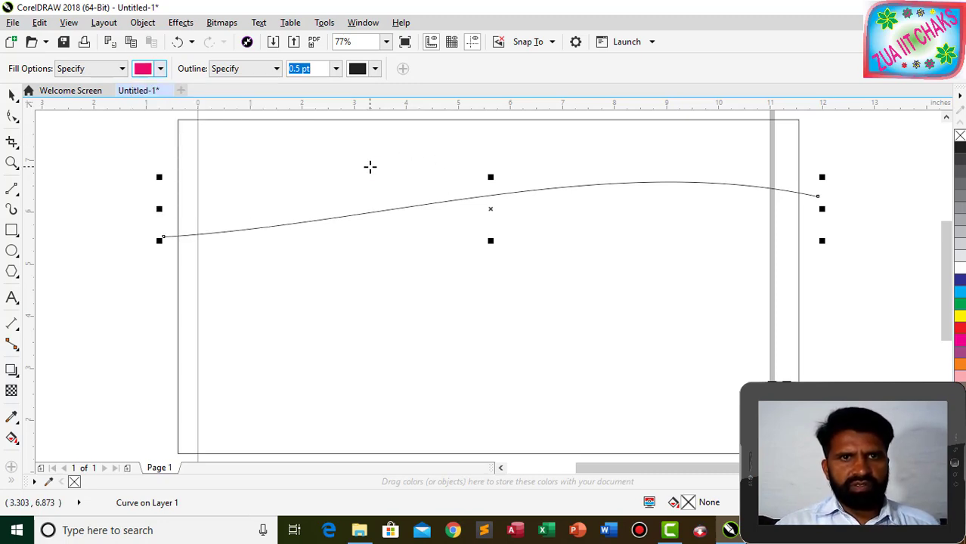
left_click(368, 166)
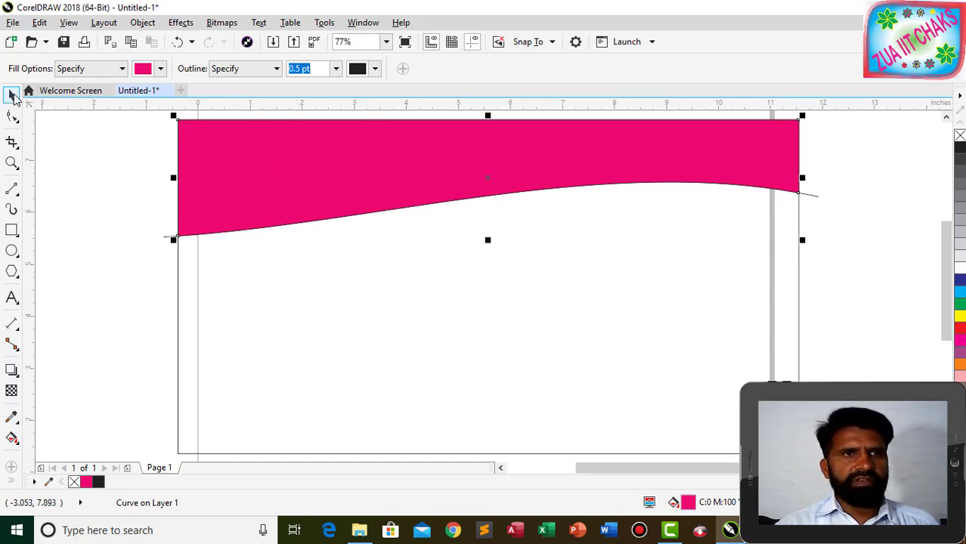
left_click(11, 94)
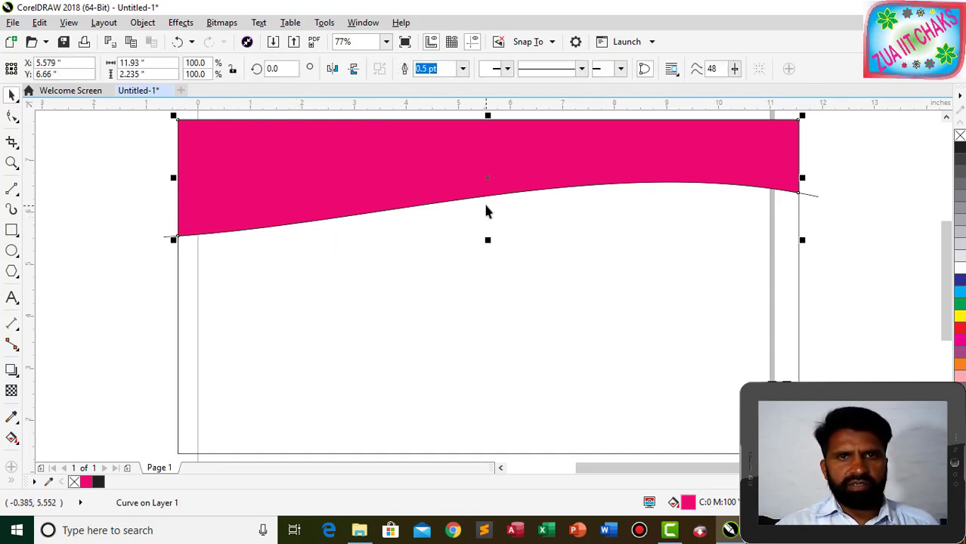
left_click(166, 238)
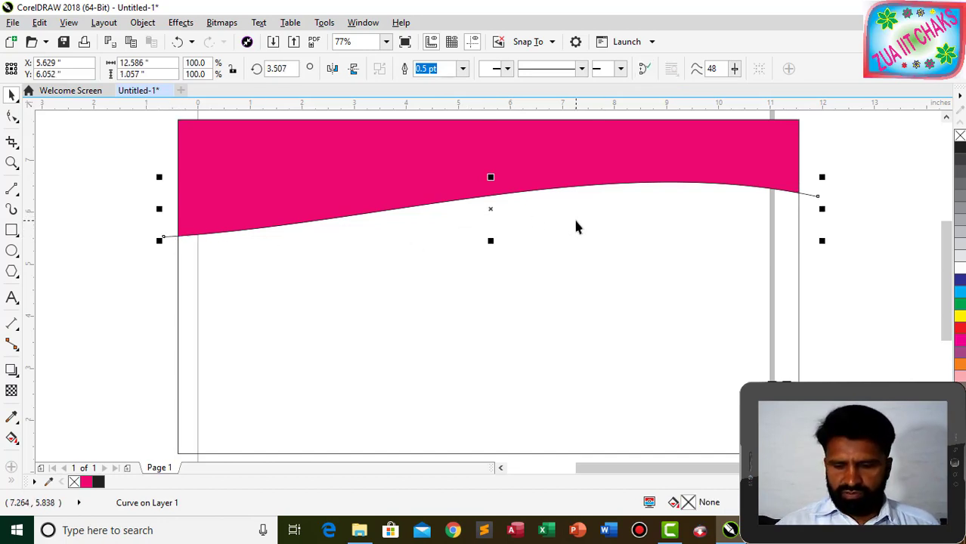
Nudge the curve down and reshape it into a gentle upward arc, about 12.59 × 1.10 inches.
key("Down")
key("Down")
key("Down")
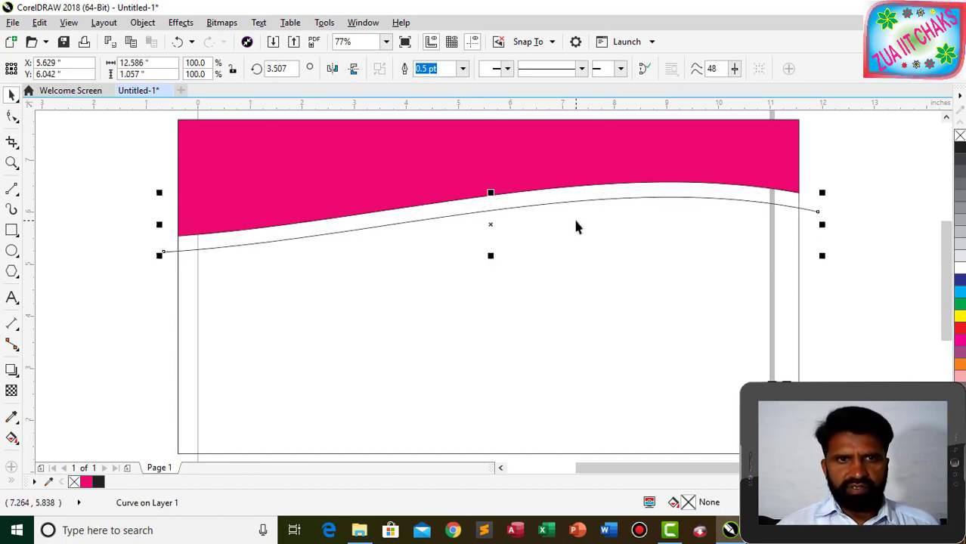
key("Down")
key("Down")
key("Down")
key("Down")
key("Down")
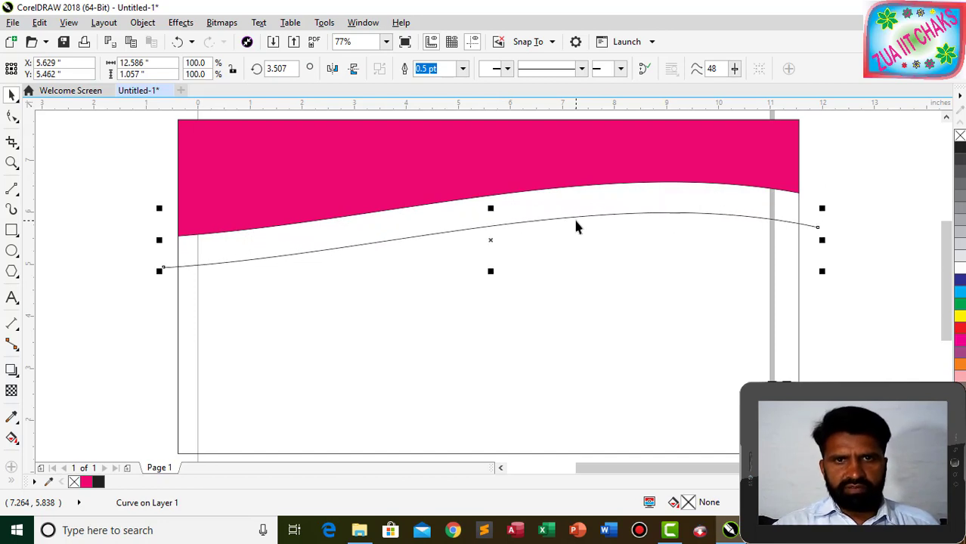
left_click(12, 118)
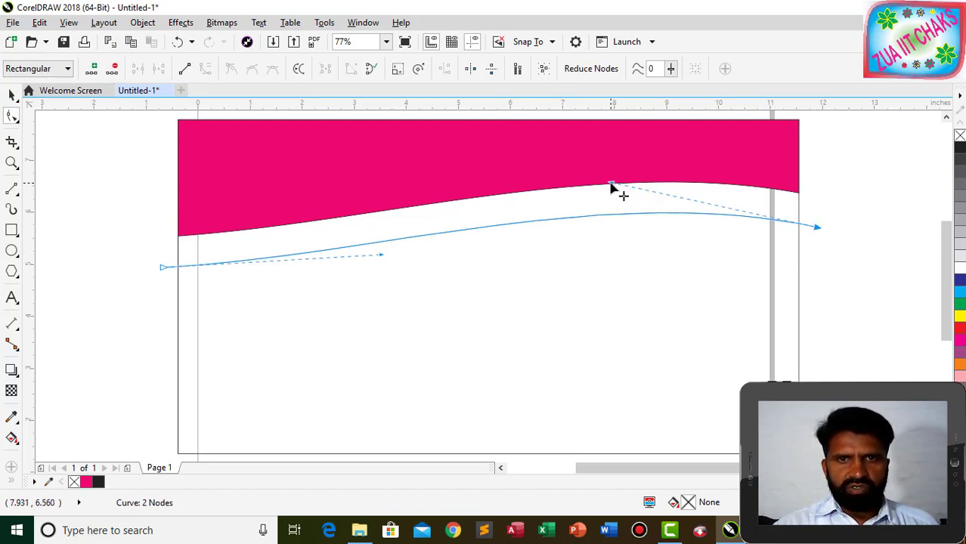
left_click_drag(612, 188, 617, 271)
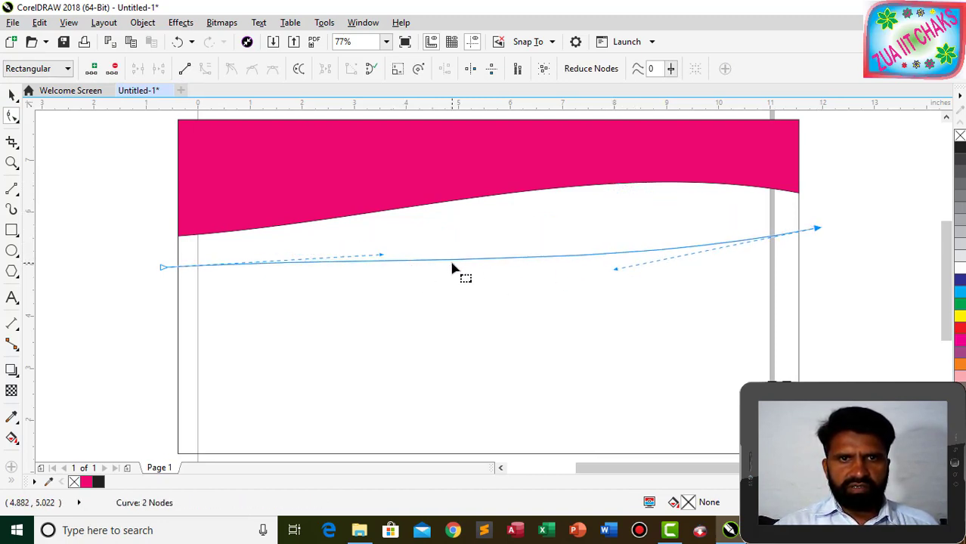
left_click_drag(457, 263, 459, 212)
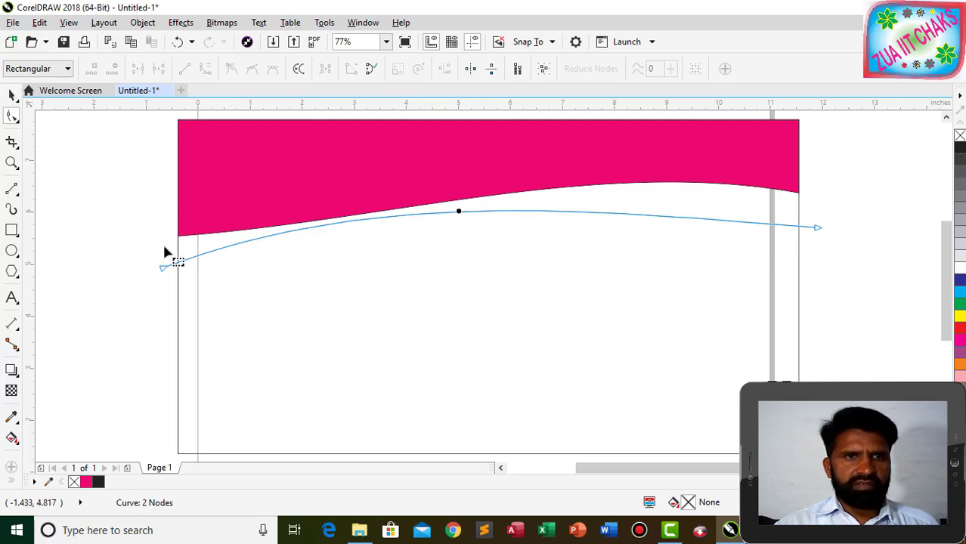
left_click(13, 93)
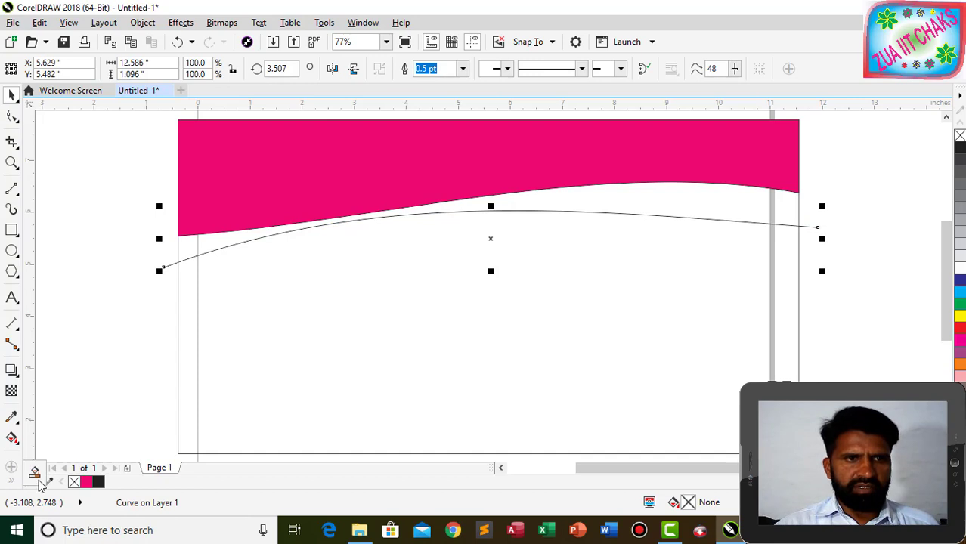
Smart Fill the gap between the magenta wave and the curve with light pink.
left_click(35, 473)
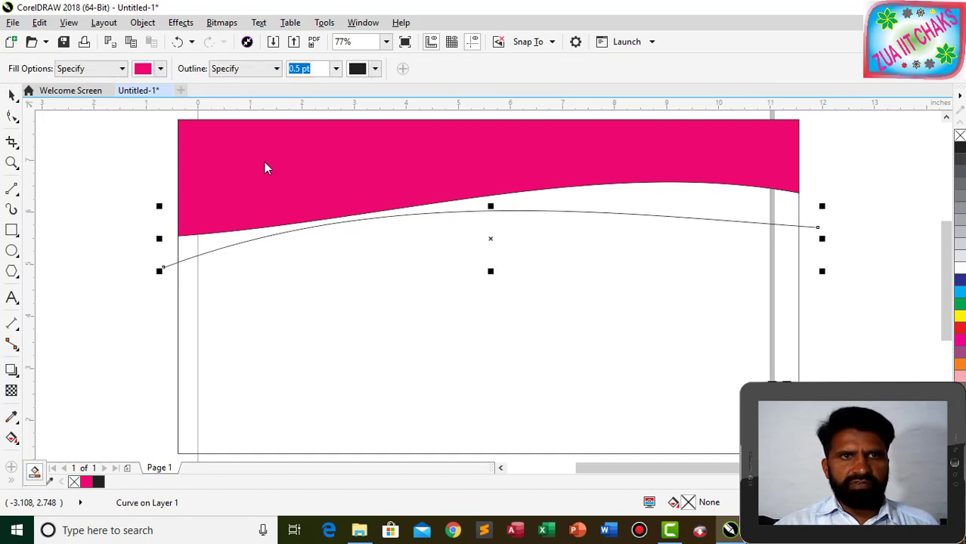
left_click(161, 69)
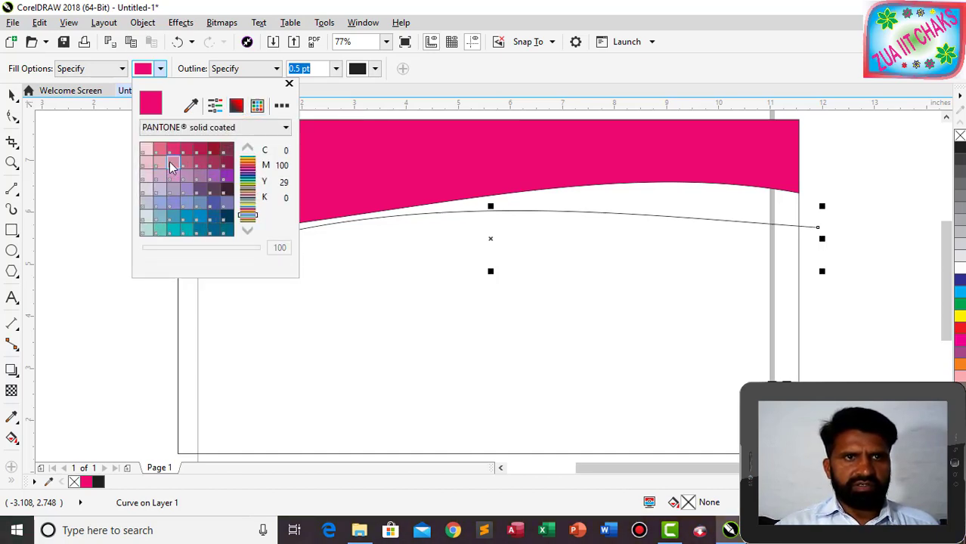
left_click(173, 151)
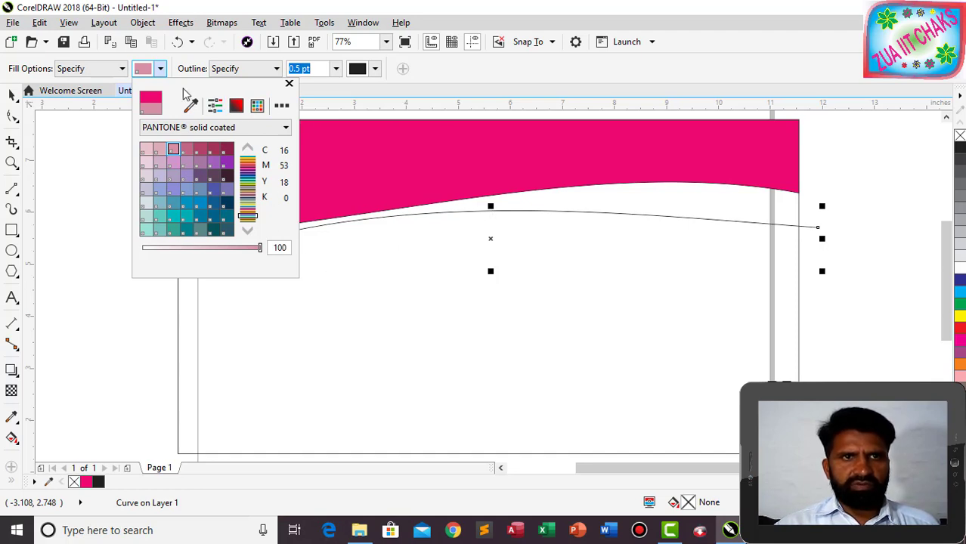
left_click(536, 205)
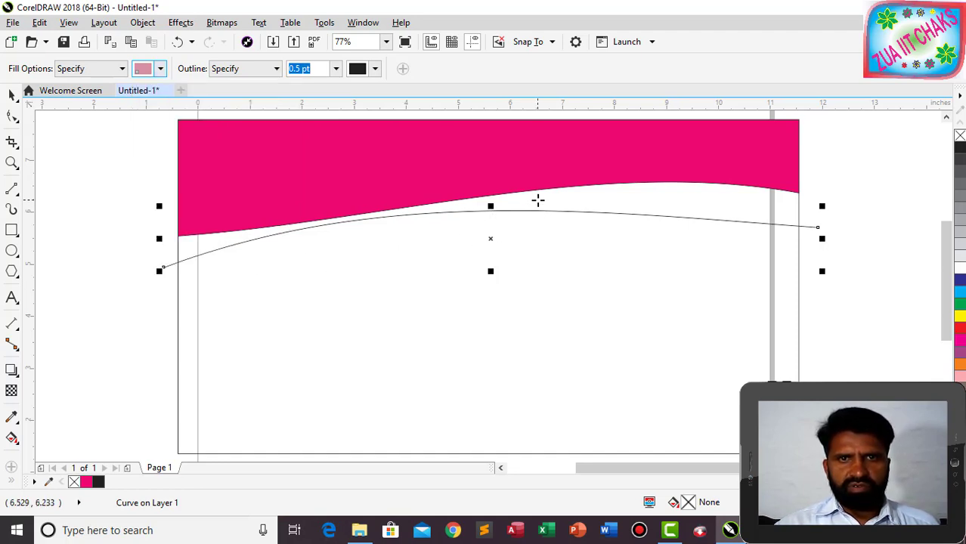
left_click(537, 199)
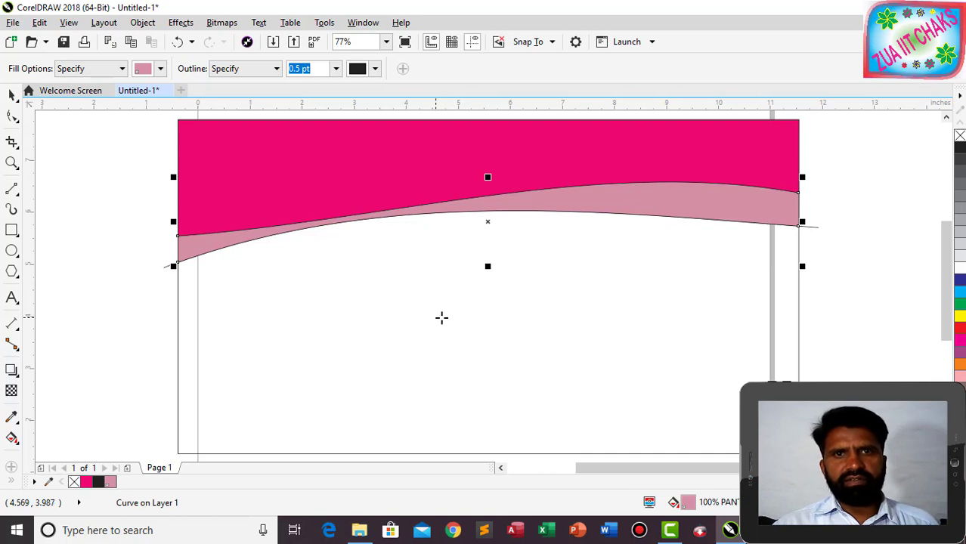
left_click(11, 95)
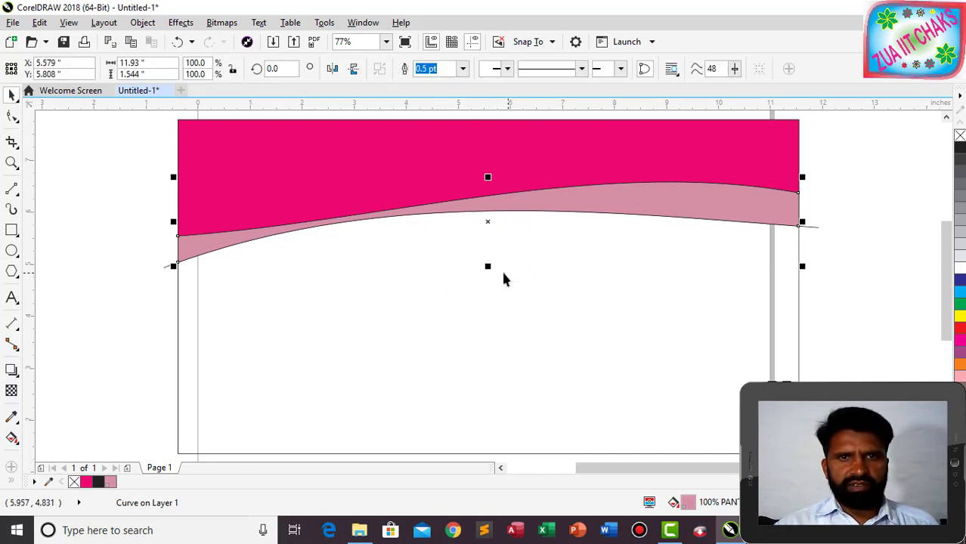
left_click_drag(488, 219, 491, 263)
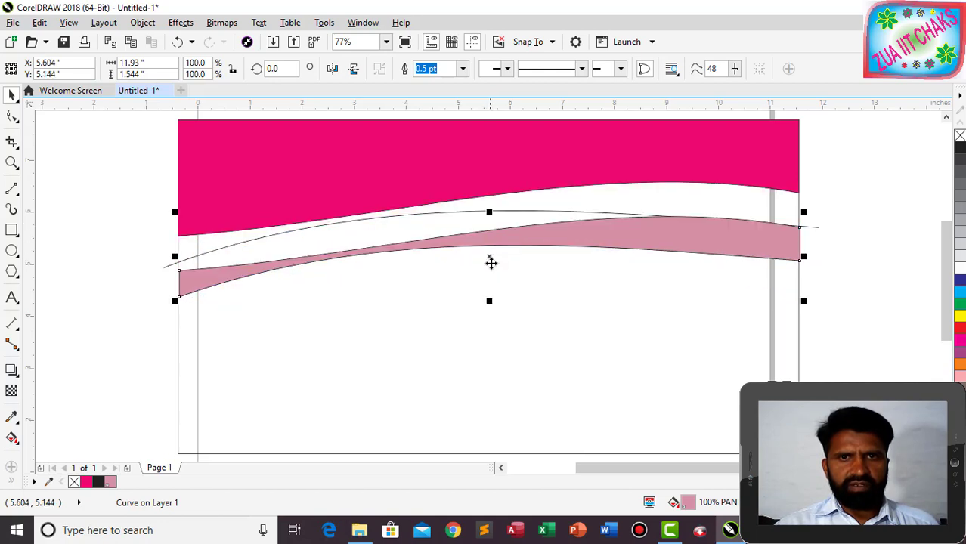
key("ctrl+z")
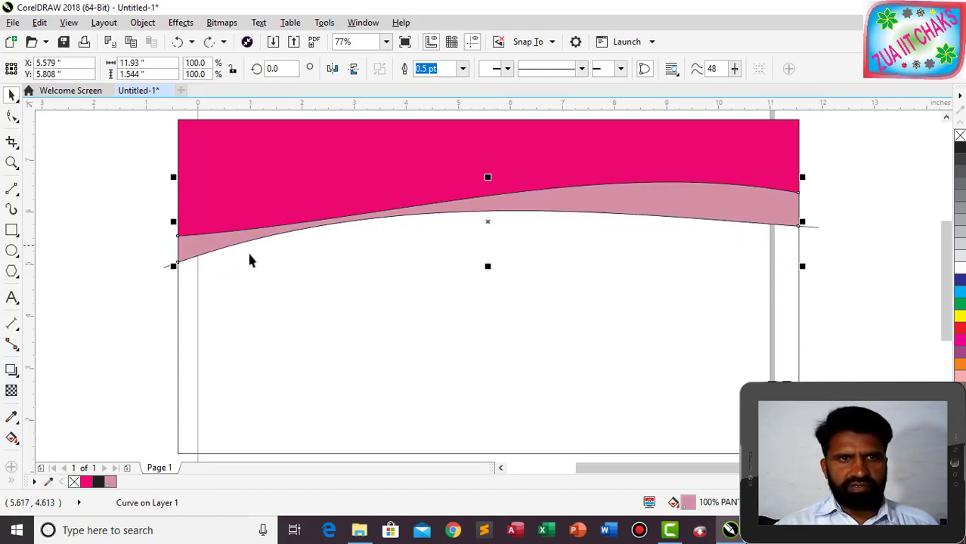
left_click(163, 272)
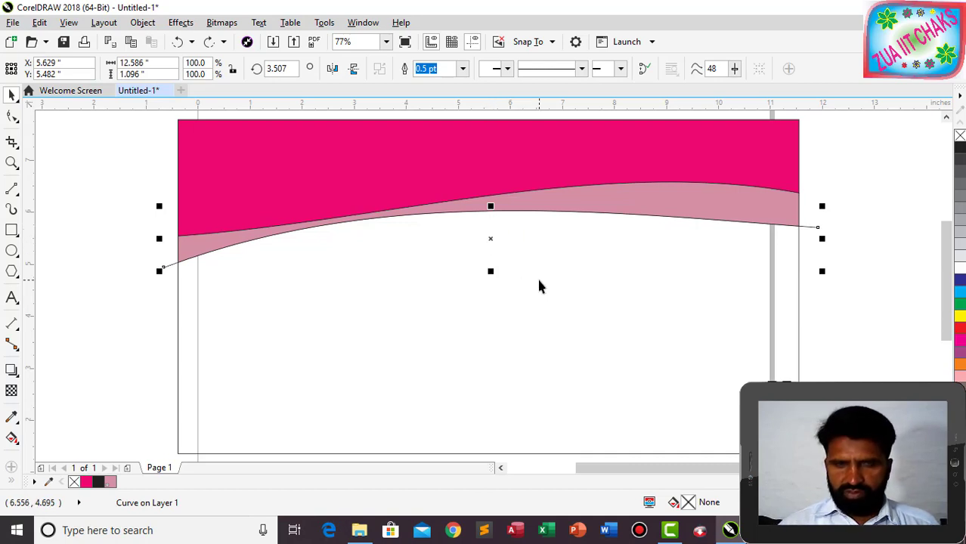
Reshape the curve into a higher, rounder 12.586 × 1.543-inch arch and move it lower beneath the pink band.
key("Down")
key("Down")
key("Down")
key("Down")
key("Down")
key("Down")
key("Down")
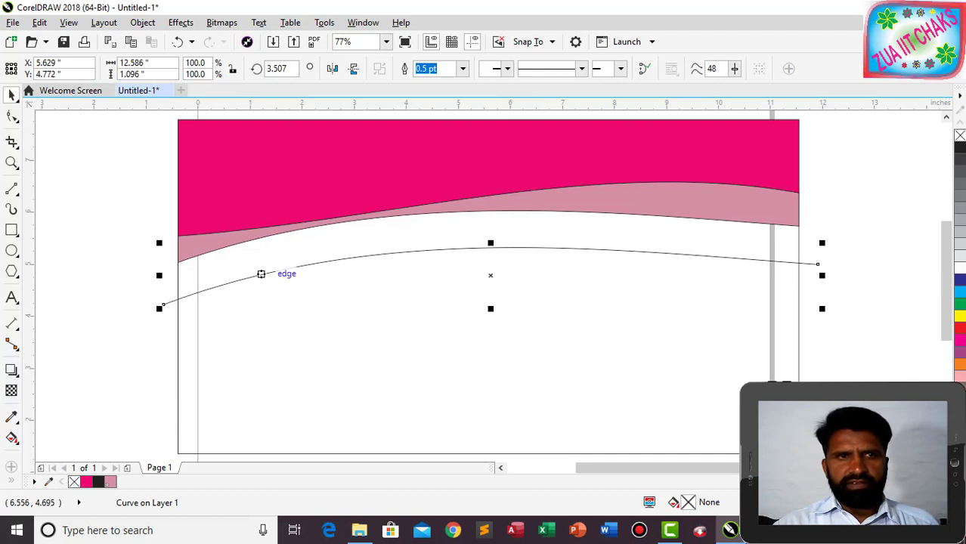
left_click(11, 116)
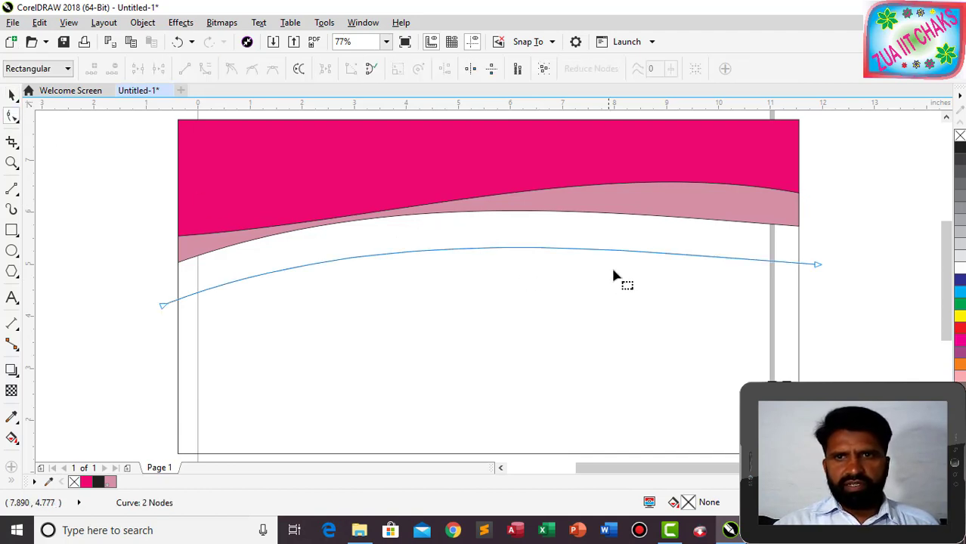
left_click(817, 264)
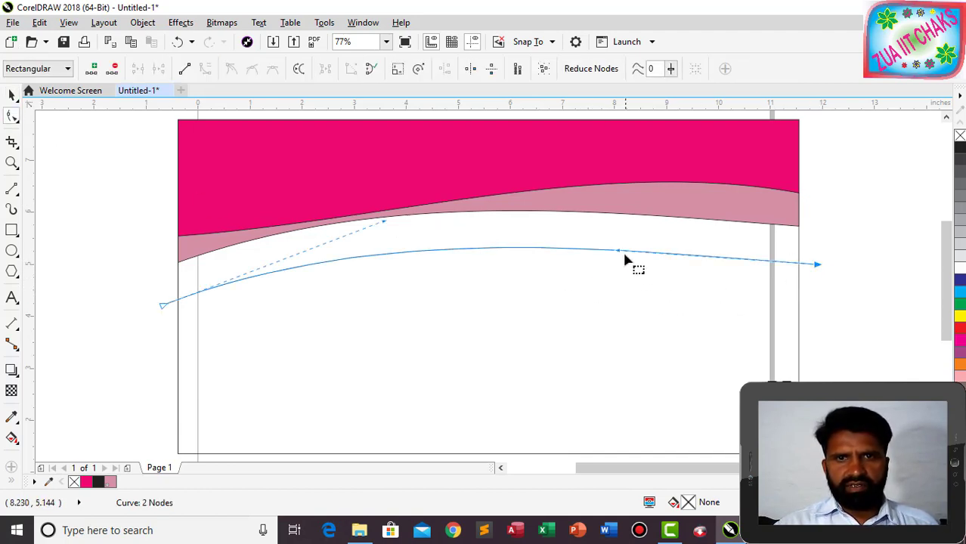
left_click_drag(619, 254, 628, 198)
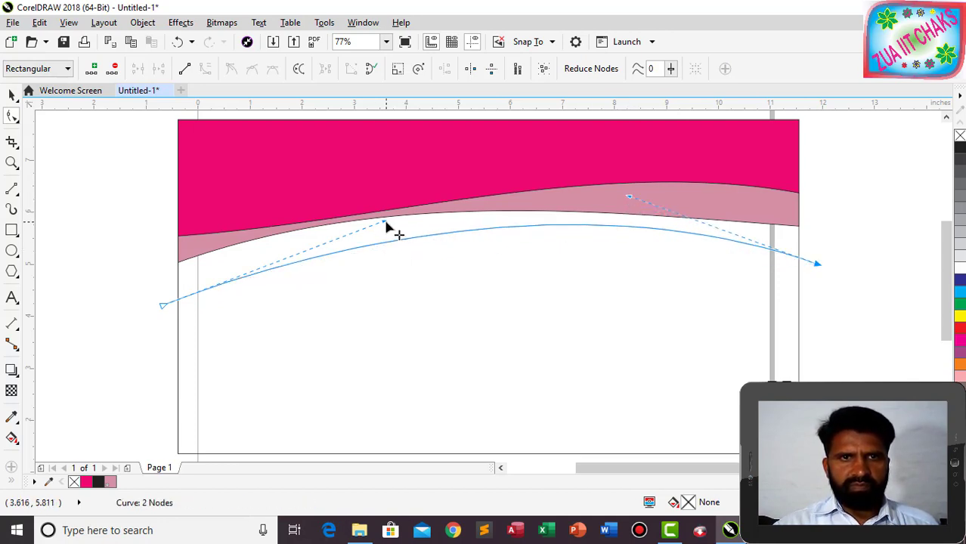
left_click_drag(385, 226, 303, 188)
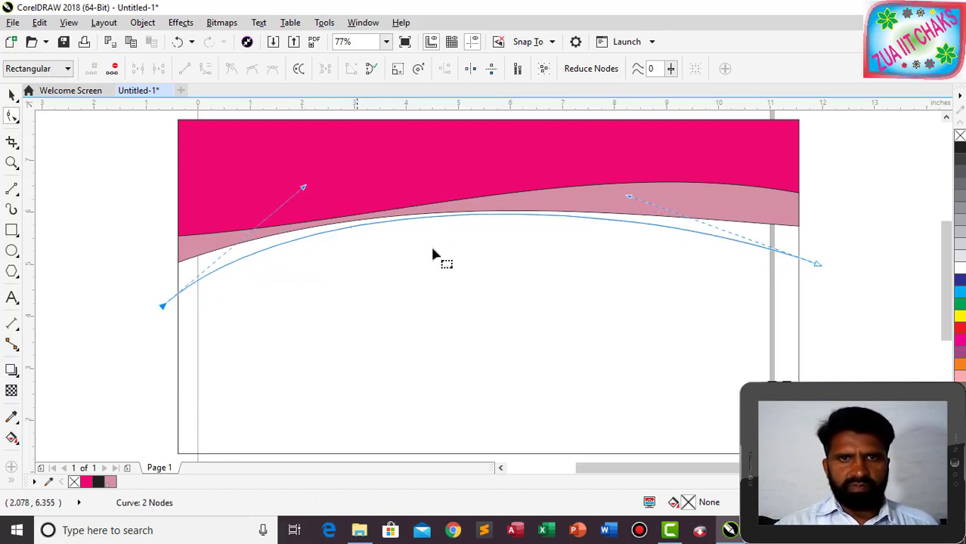
left_click_drag(532, 266, 532, 270)
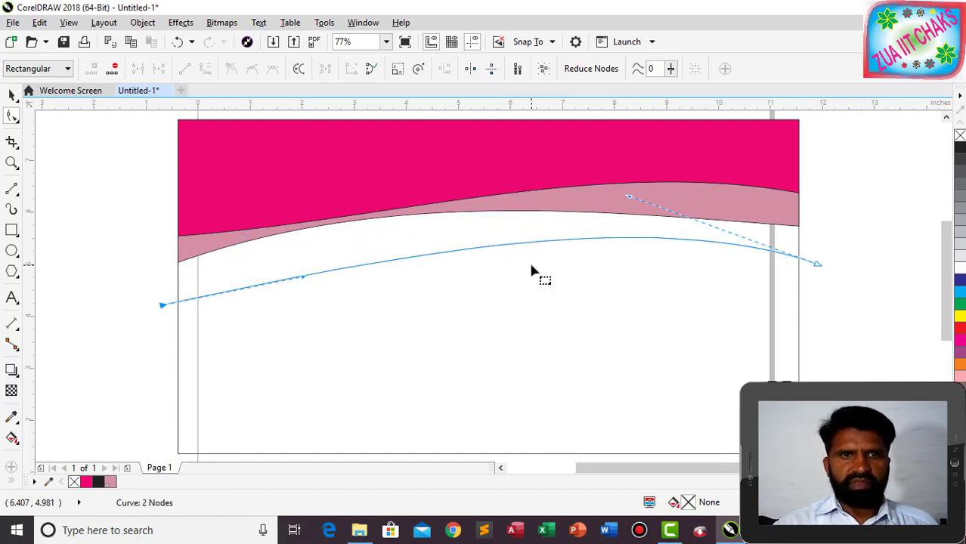
left_click_drag(302, 278, 258, 220)
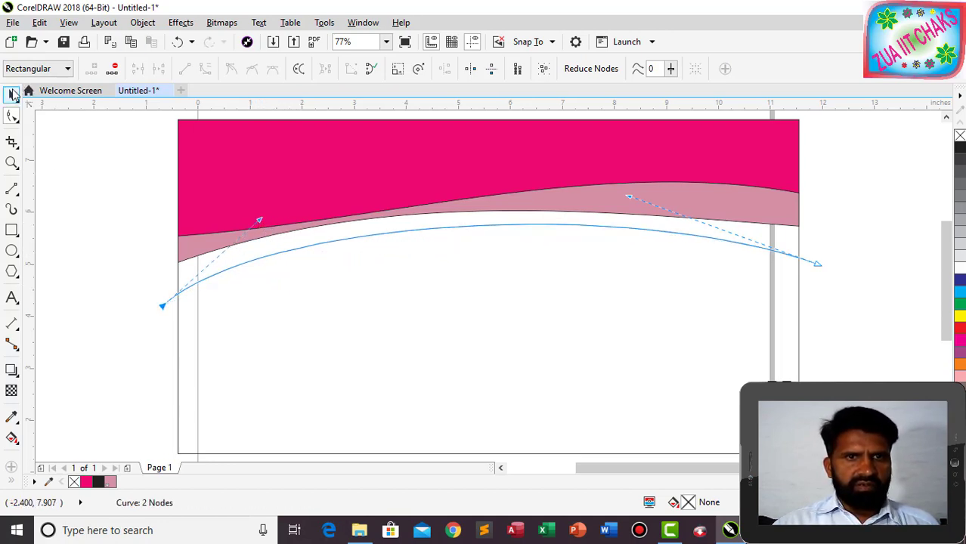
left_click(13, 93)
left_click_drag(496, 222, 502, 257)
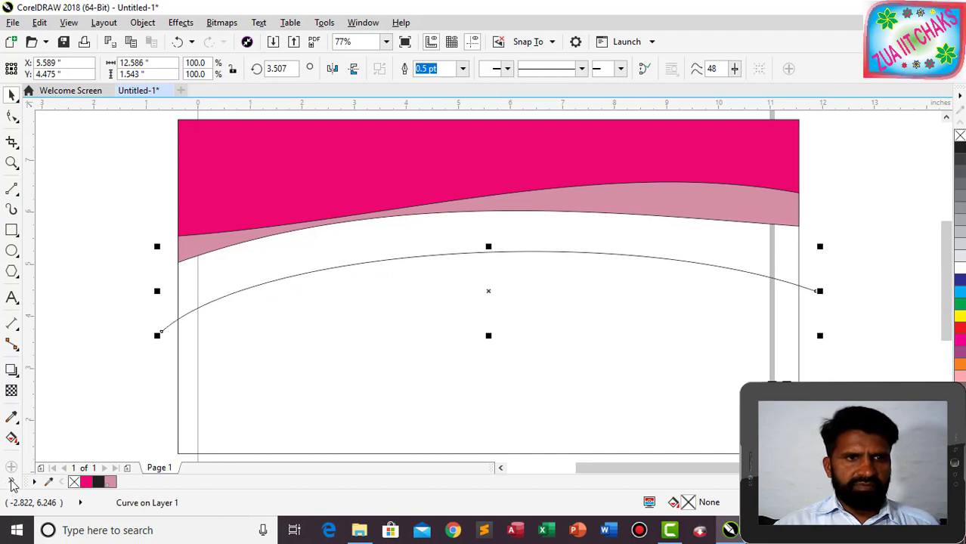
Smart Fill the area below the pink band with deep blue (C98 M85).
left_click(34, 470)
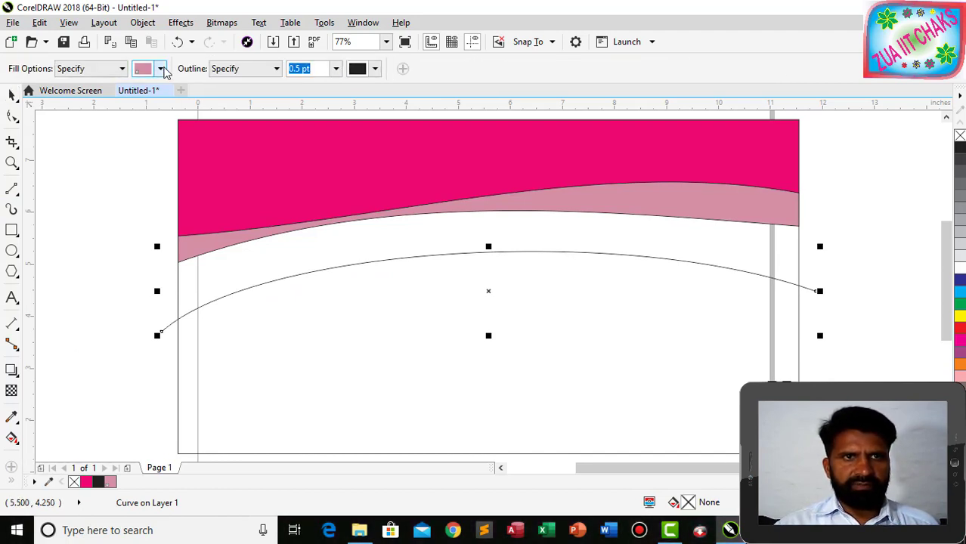
left_click(161, 69)
left_click(239, 107)
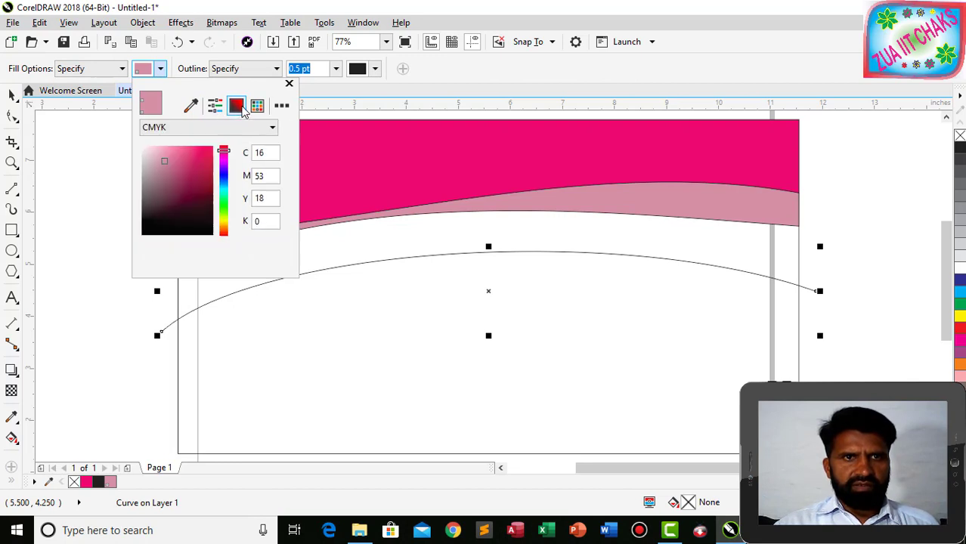
left_click(232, 168)
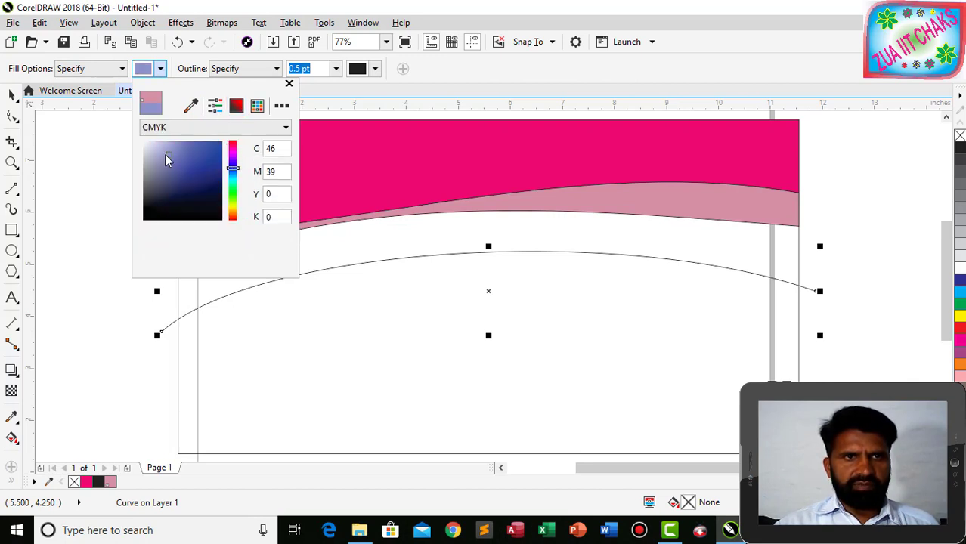
left_click(217, 153)
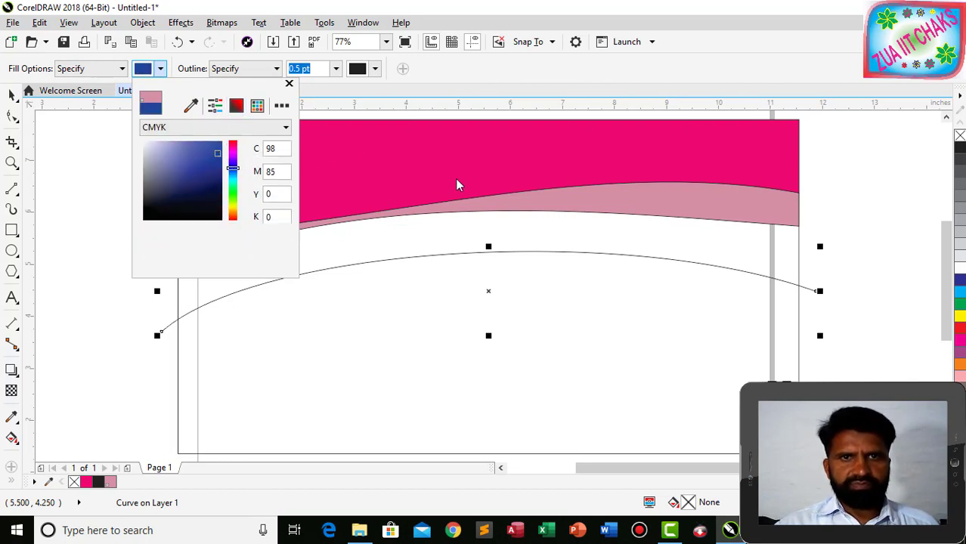
left_click(374, 253)
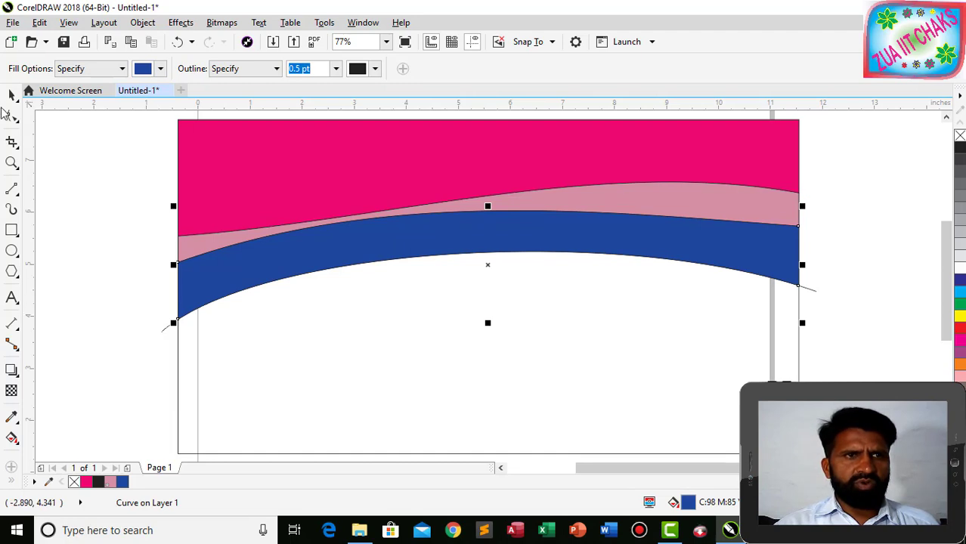
left_click(10, 95)
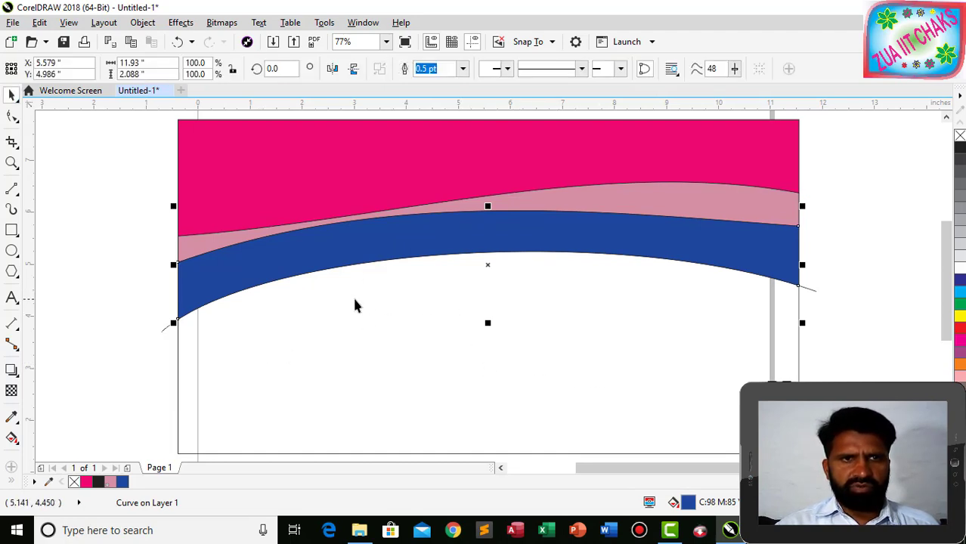
Move the thin curve near the page bottom and reshape it to rise from lower left to right.
left_click(167, 330)
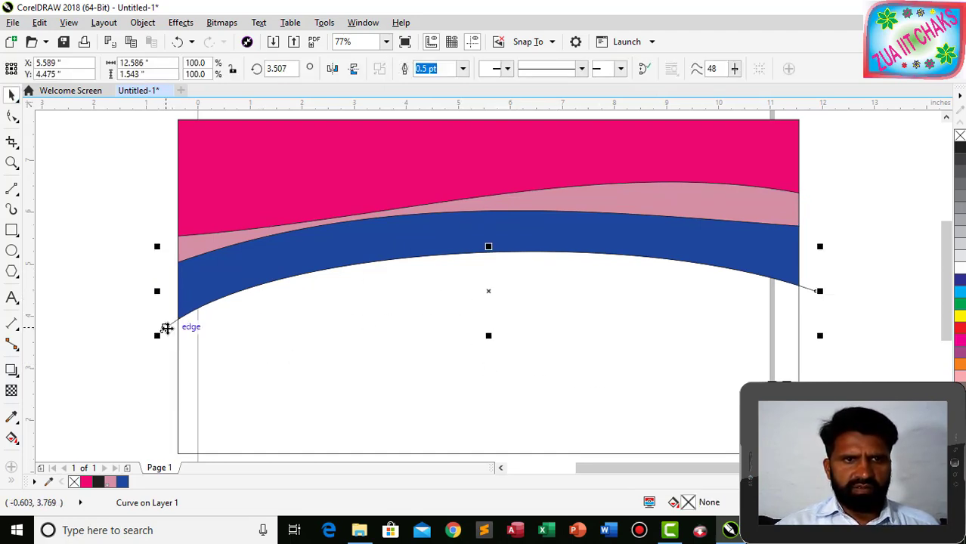
left_click_drag(490, 291, 466, 411)
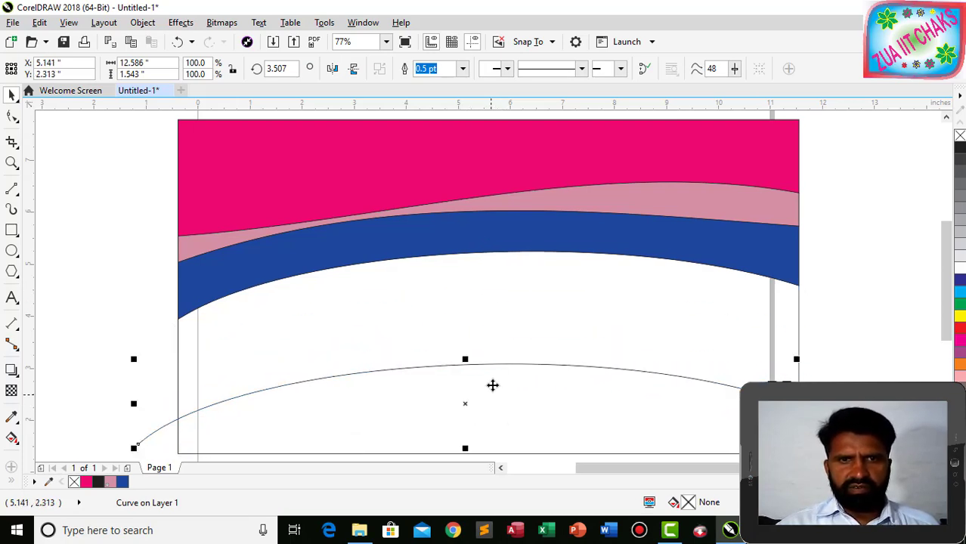
left_click(12, 116)
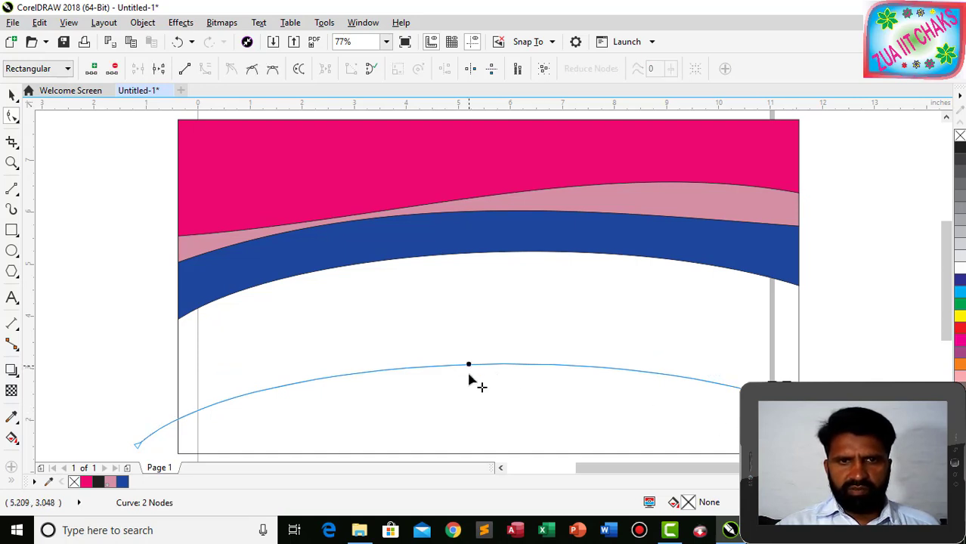
left_click_drag(470, 365, 471, 446)
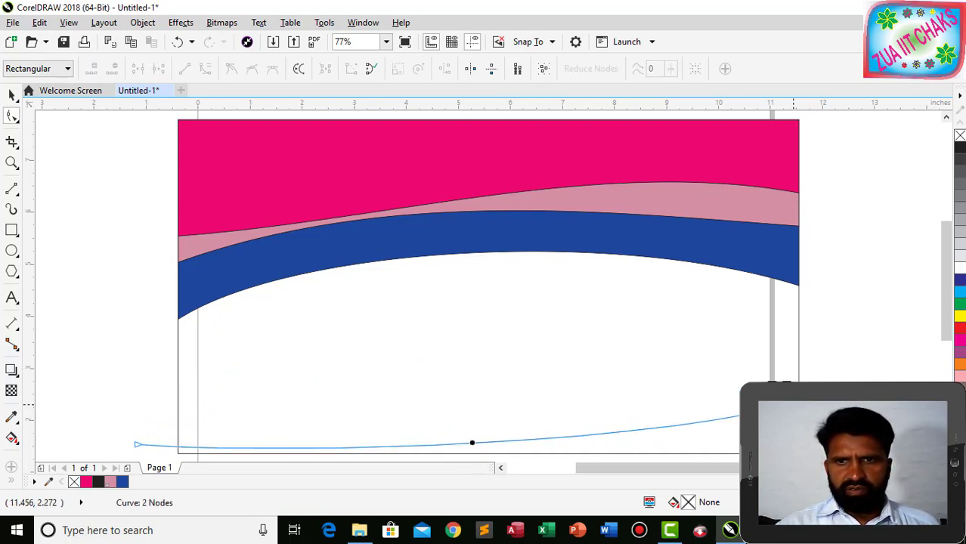
left_click_drag(794, 399, 805, 339)
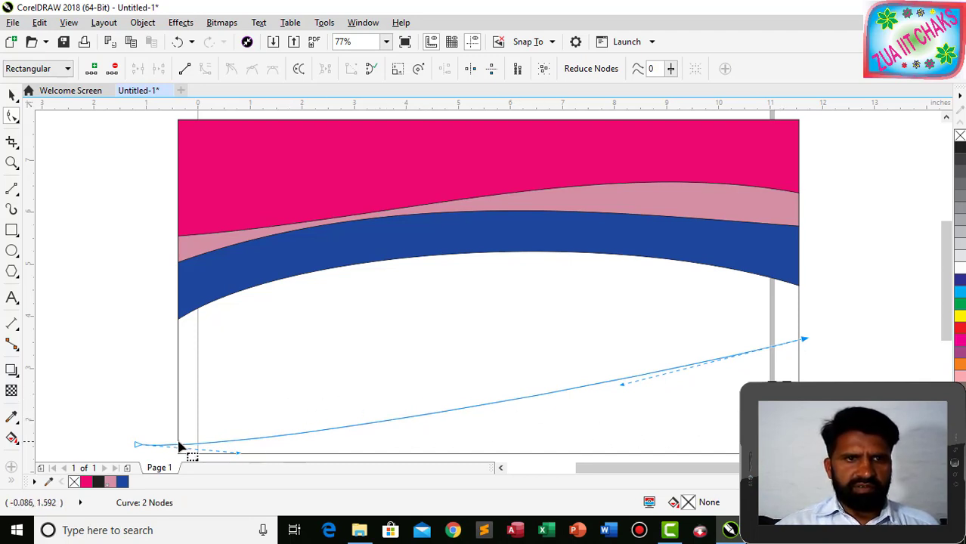
left_click(160, 386)
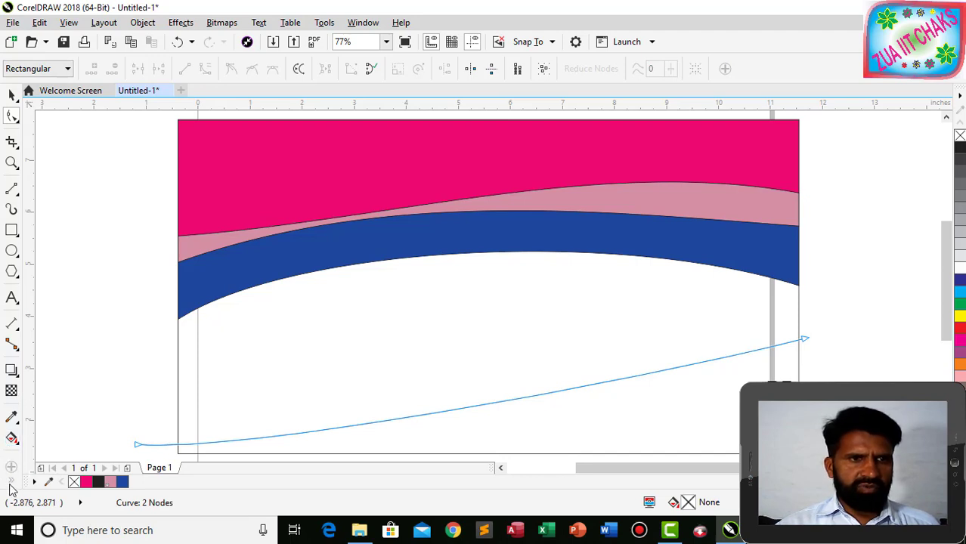
key("space")
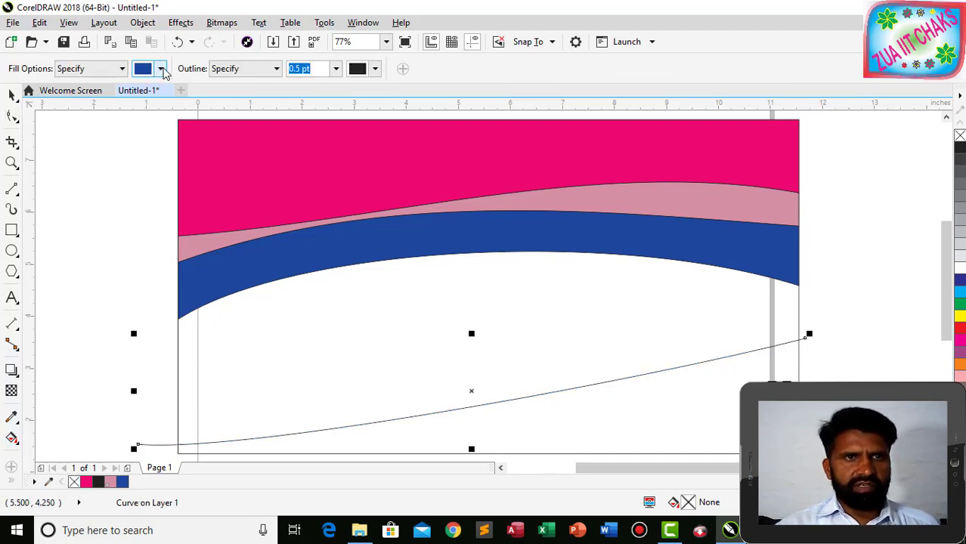
Smart Fill the area beneath the lower curve with green (C82 M11 Y100 K2).
left_click(161, 70)
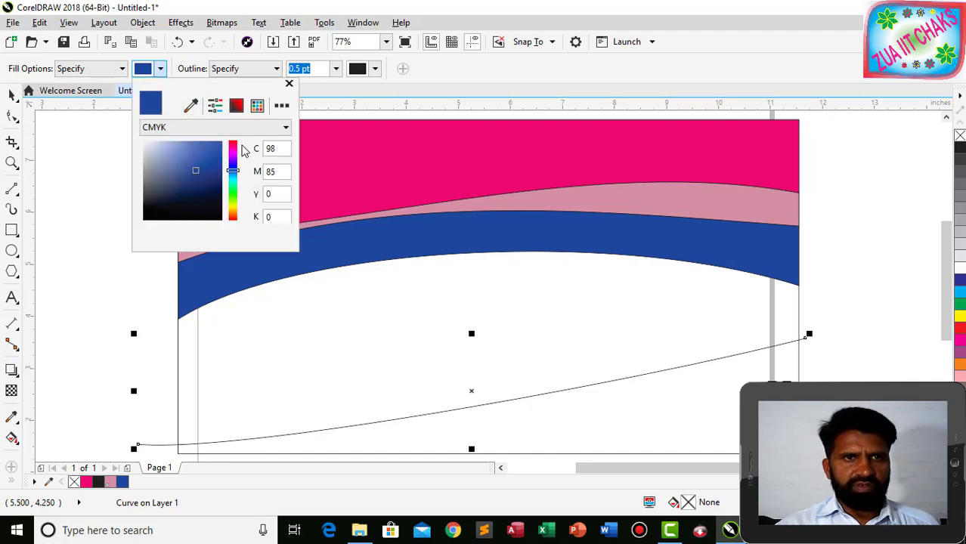
left_click_drag(234, 145, 233, 195)
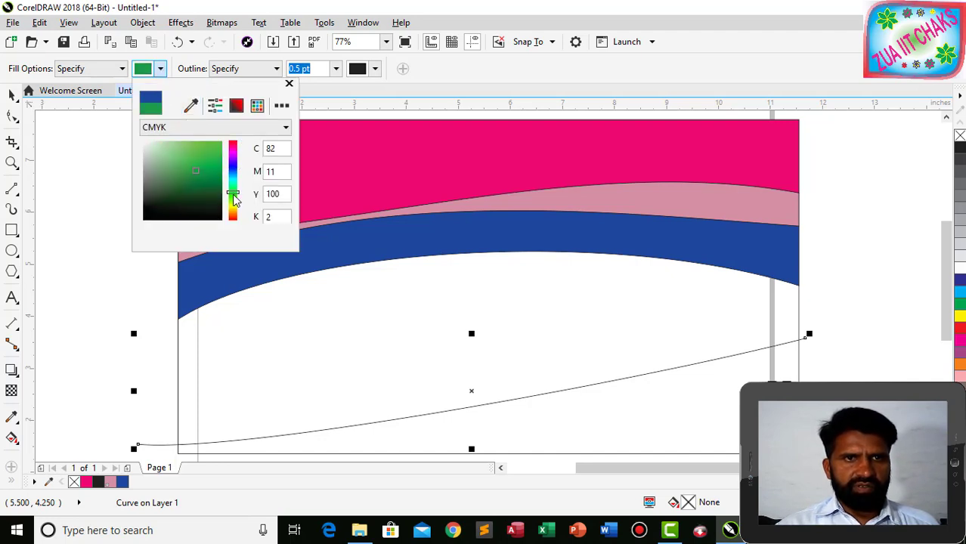
left_click(209, 146)
left_click(591, 416)
left_click(587, 412)
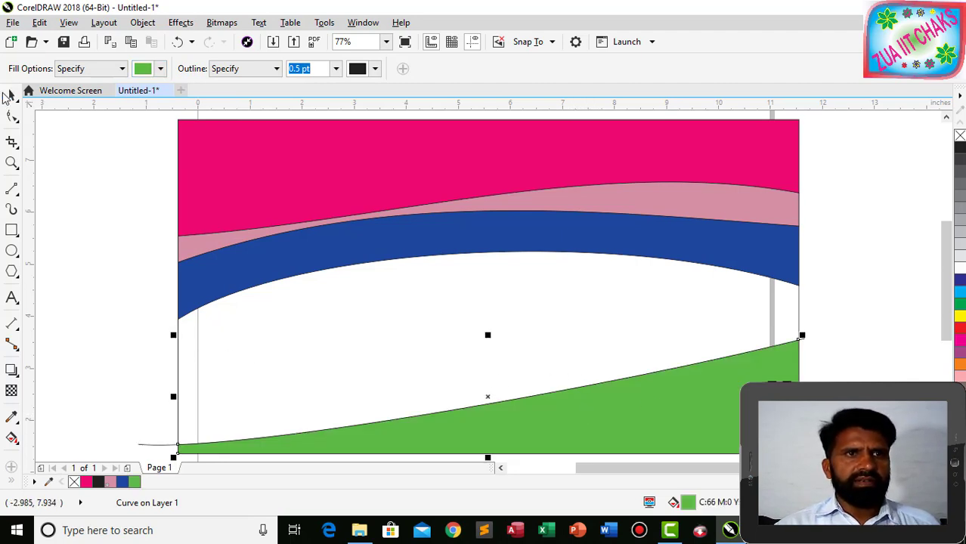
Delete the leftover lower curve line.
left_click(12, 94)
left_click(111, 326)
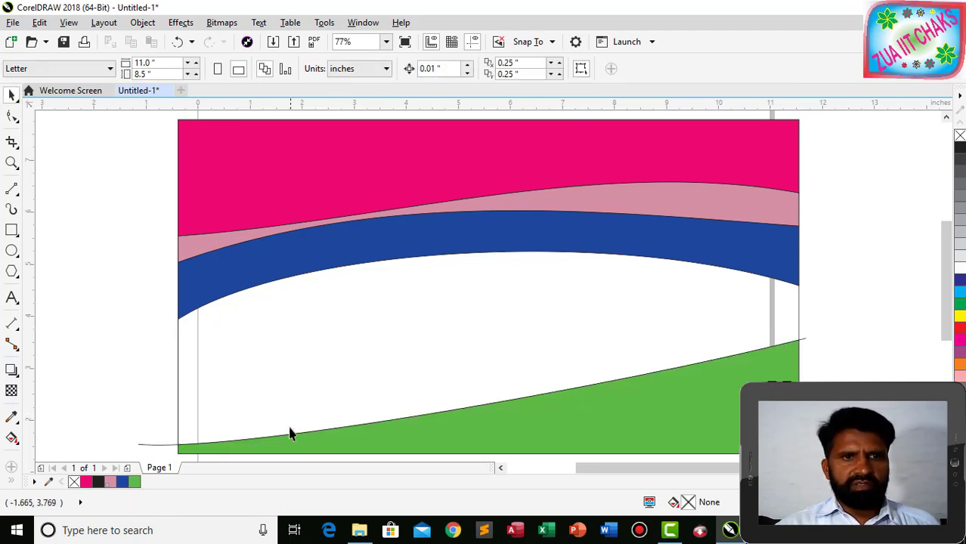
left_click(163, 446)
key("Delete")
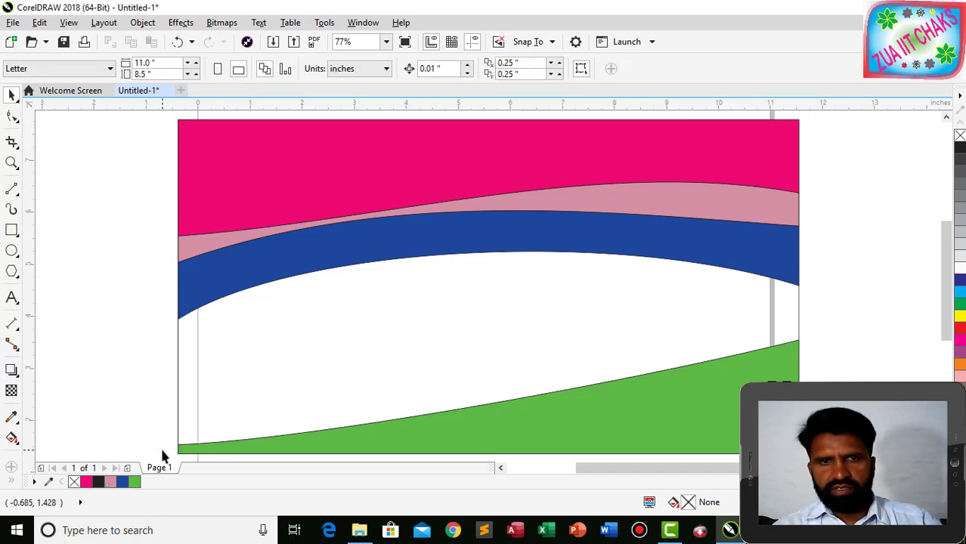
Fill the background rectangle light blue and remove outlines from the magenta, pink and green bands.
left_click(794, 326)
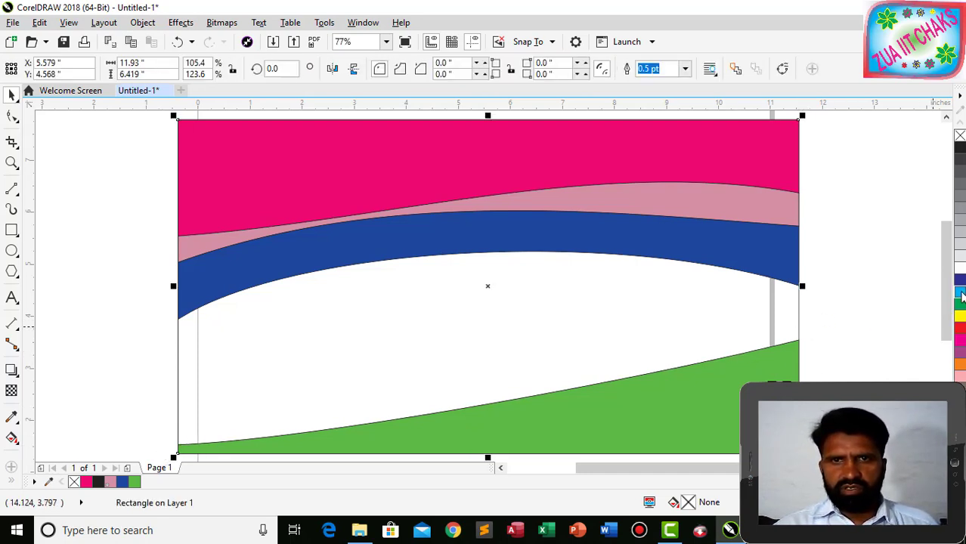
left_click(960, 294)
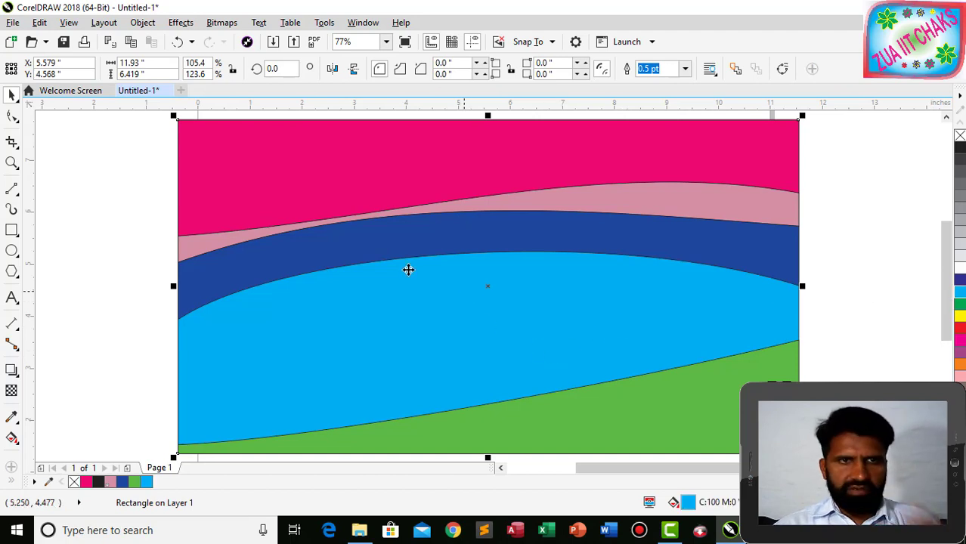
left_click_drag(163, 112, 885, 314)
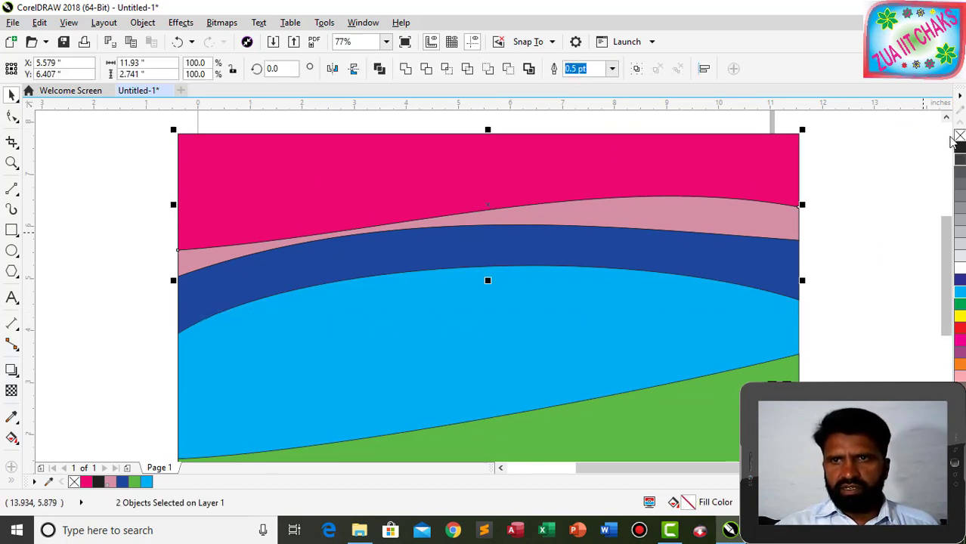
right_click(959, 137)
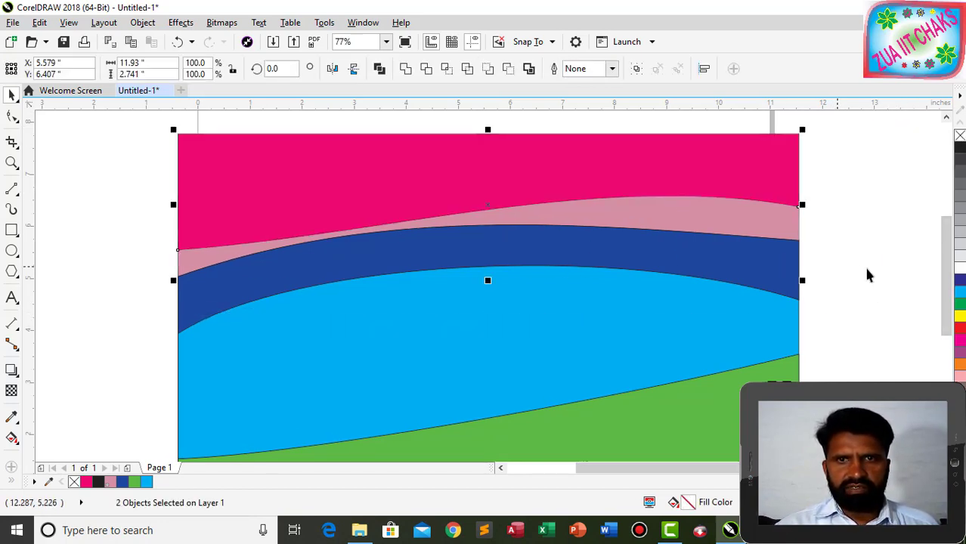
left_click(711, 410)
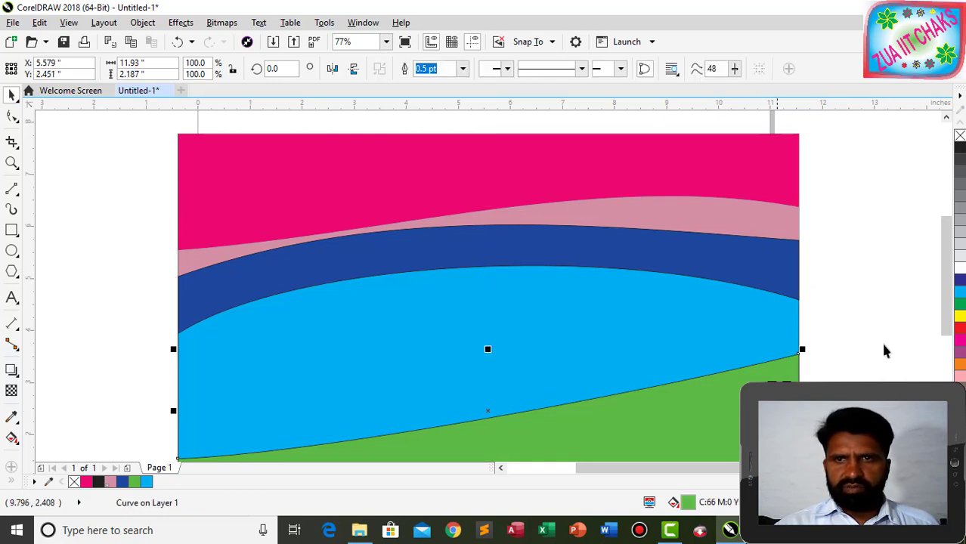
right_click(959, 137)
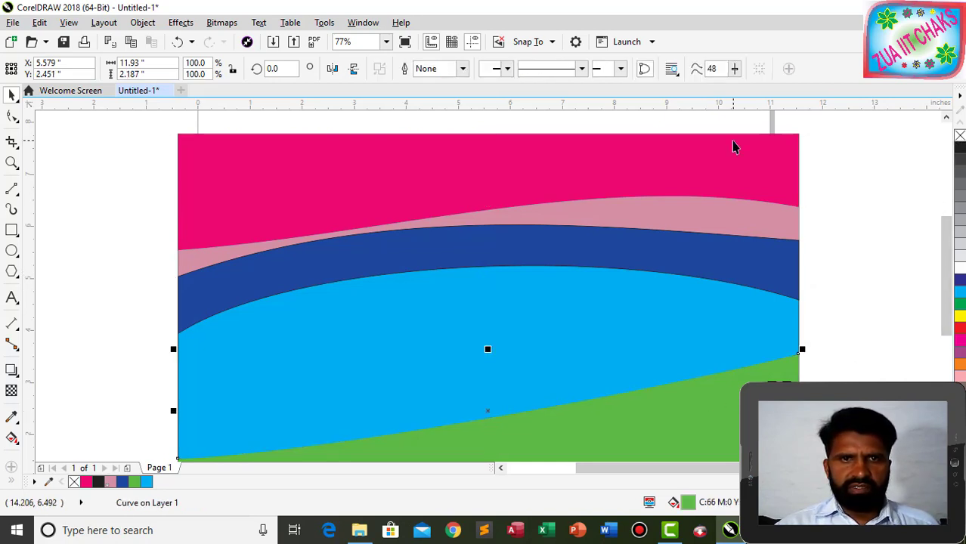
left_click(485, 260)
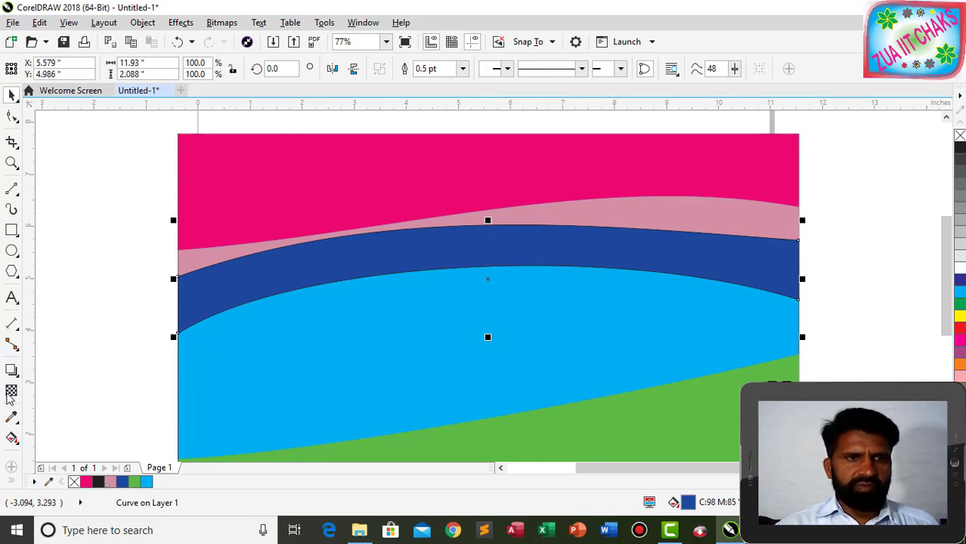
Give the deep blue band a tilted linear fountain transparency fading lighter toward its left end.
left_click(11, 391)
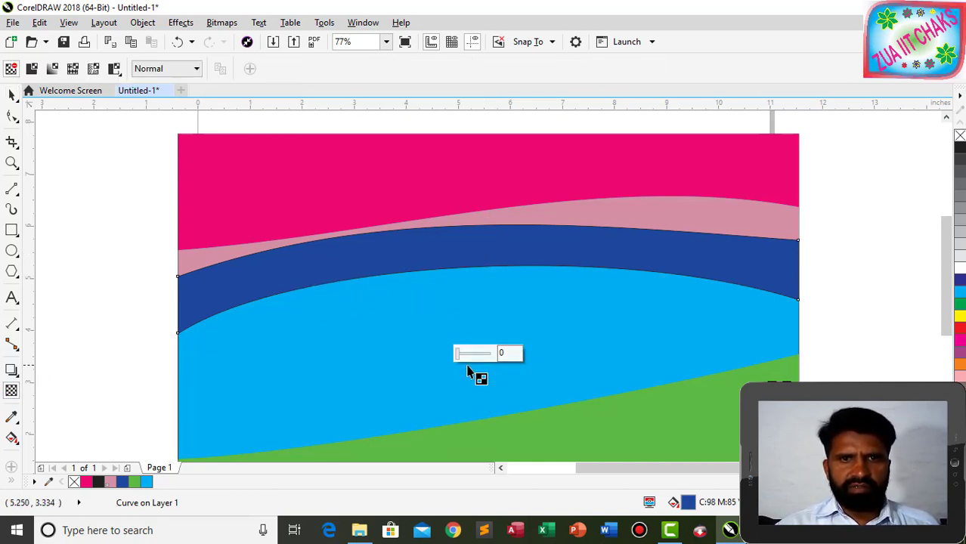
left_click(53, 68)
left_click_drag(177, 278, 305, 278)
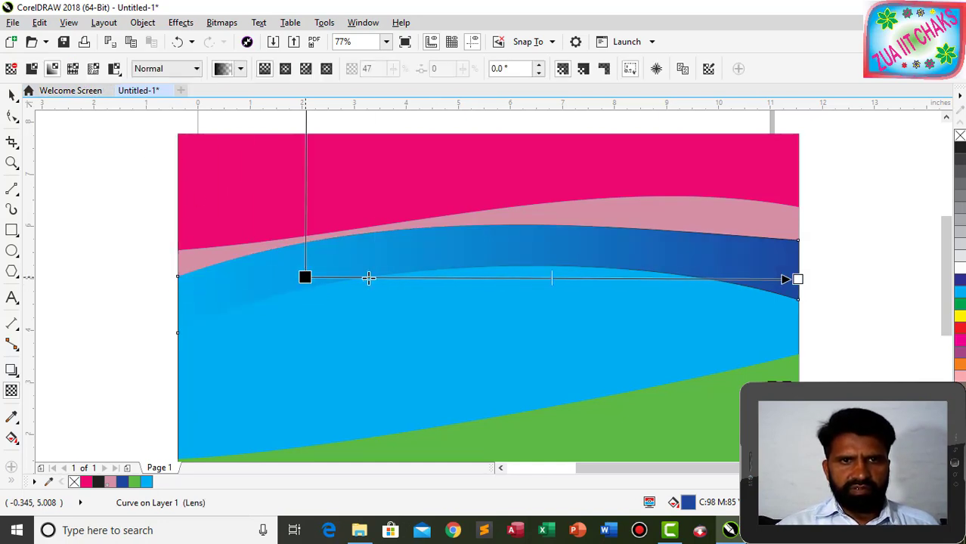
left_click_drag(368, 278, 182, 284)
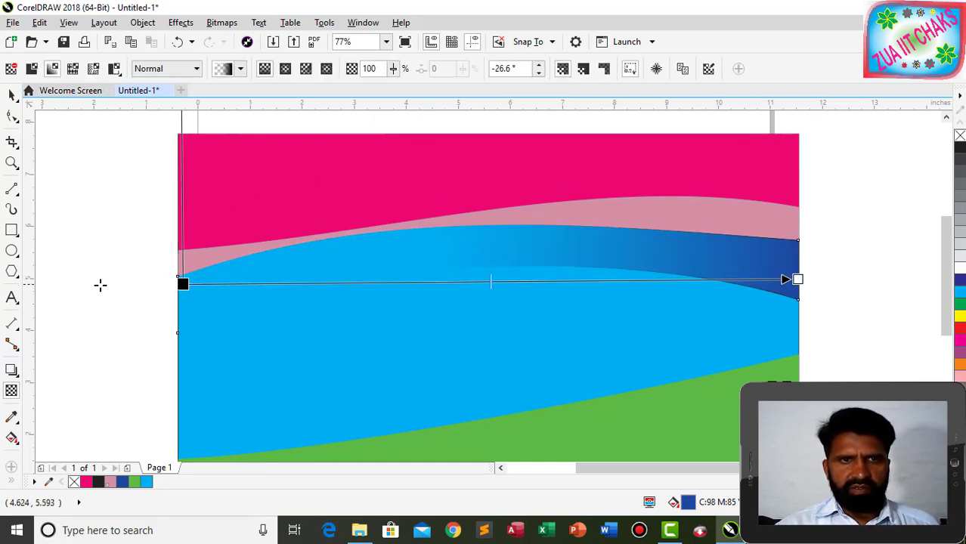
left_click_drag(100, 285, 84, 285)
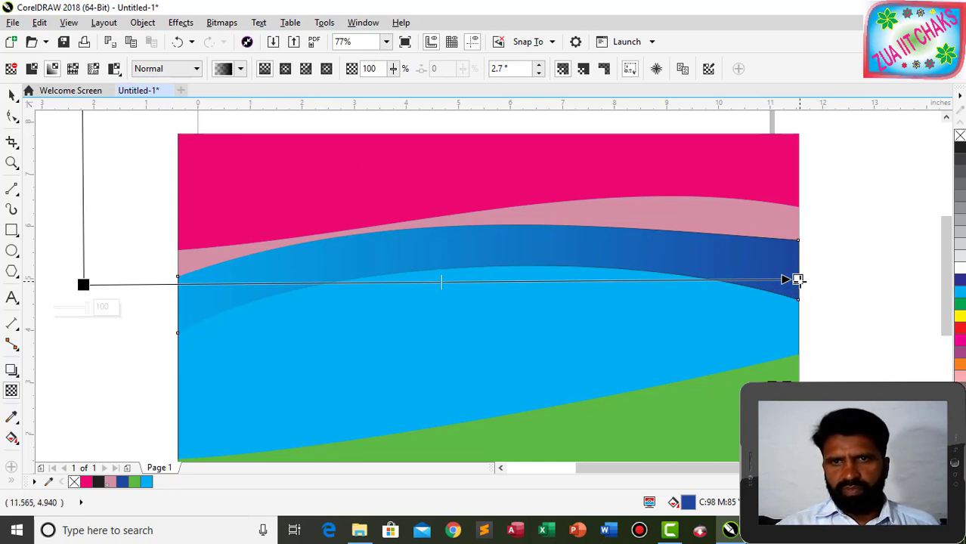
left_click_drag(798, 280, 819, 146)
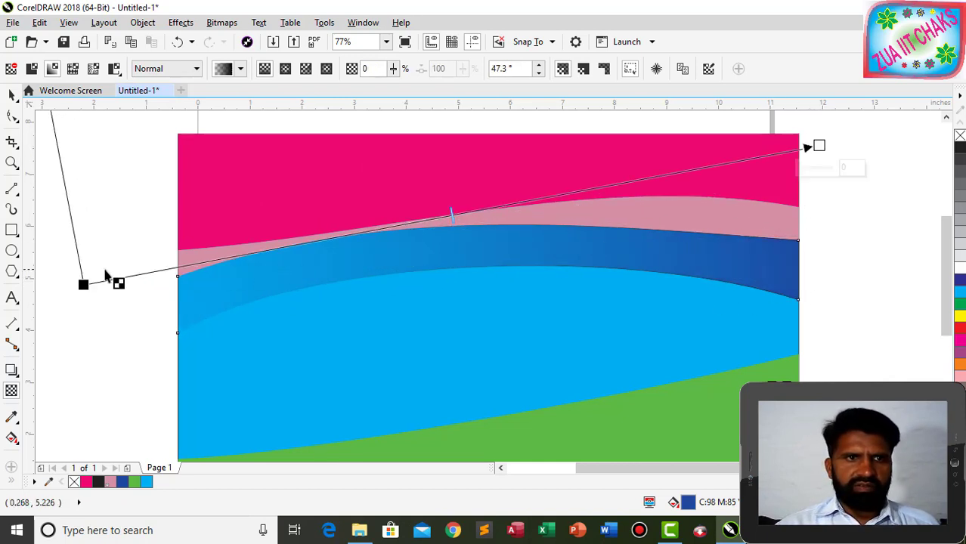
left_click_drag(84, 284, 193, 296)
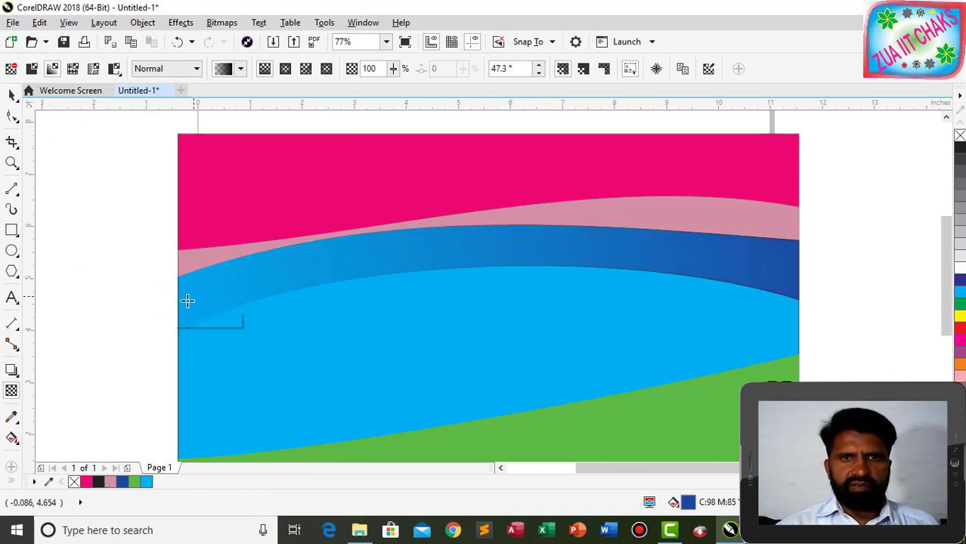
left_click(61, 274)
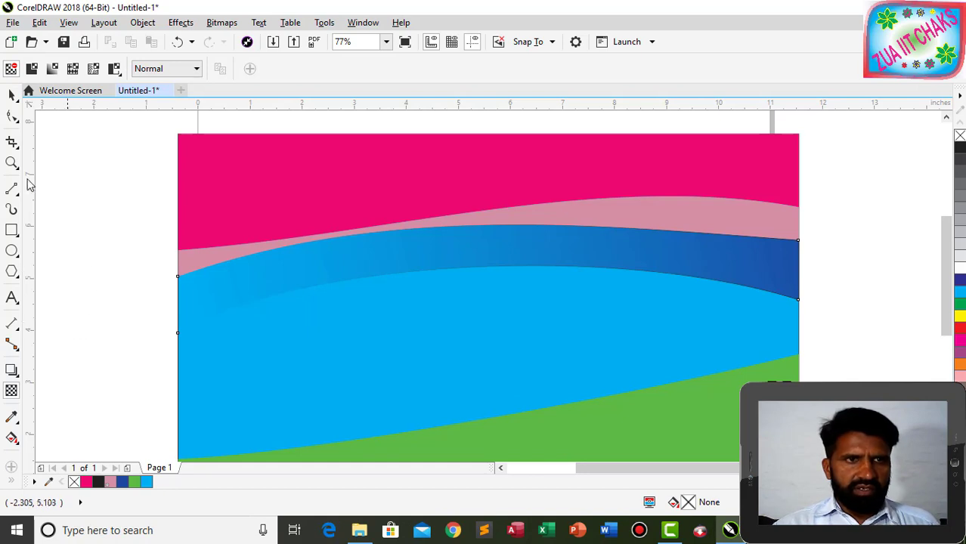
left_click(11, 95)
Delete the light blue background rectangle and all the wave shapes.
left_click(373, 322)
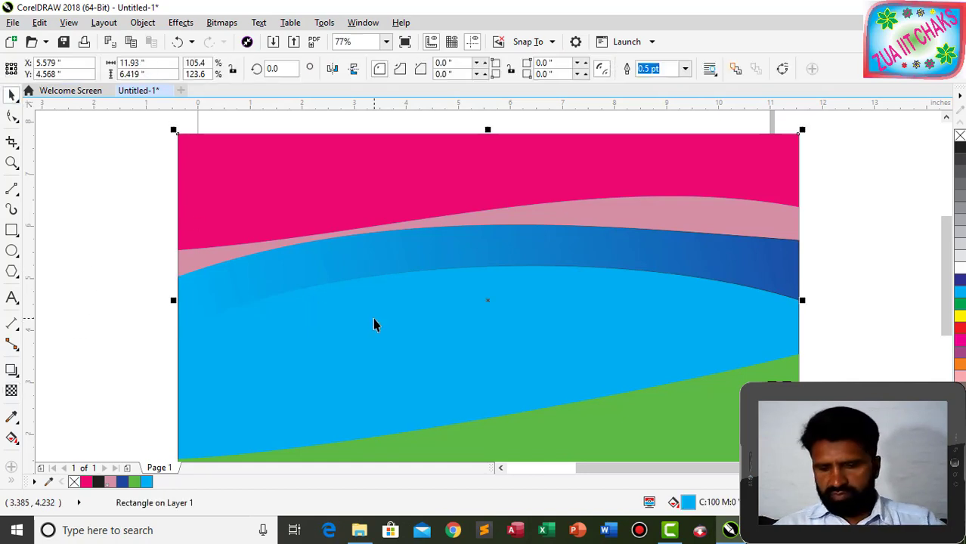
key("Delete")
left_click(412, 184)
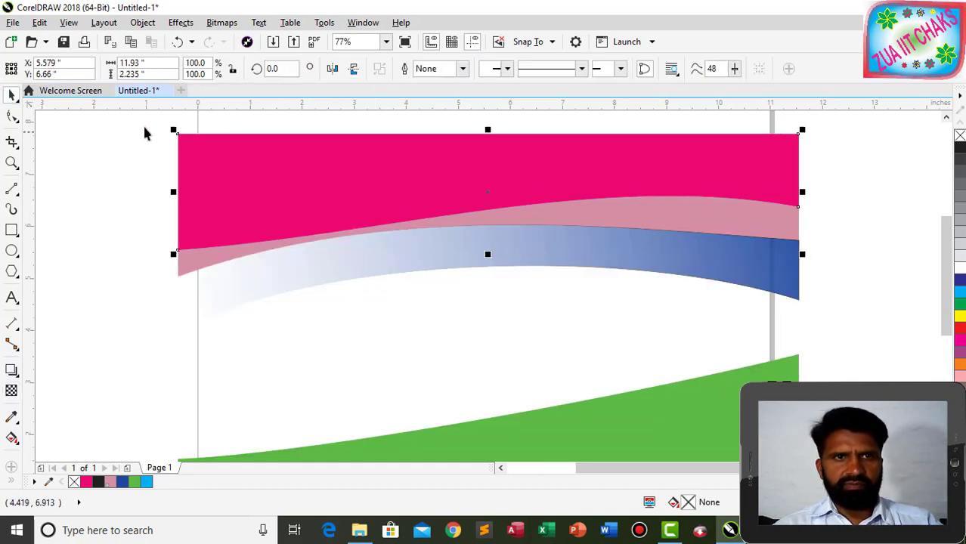
left_click_drag(147, 127, 721, 418)
key("Delete")
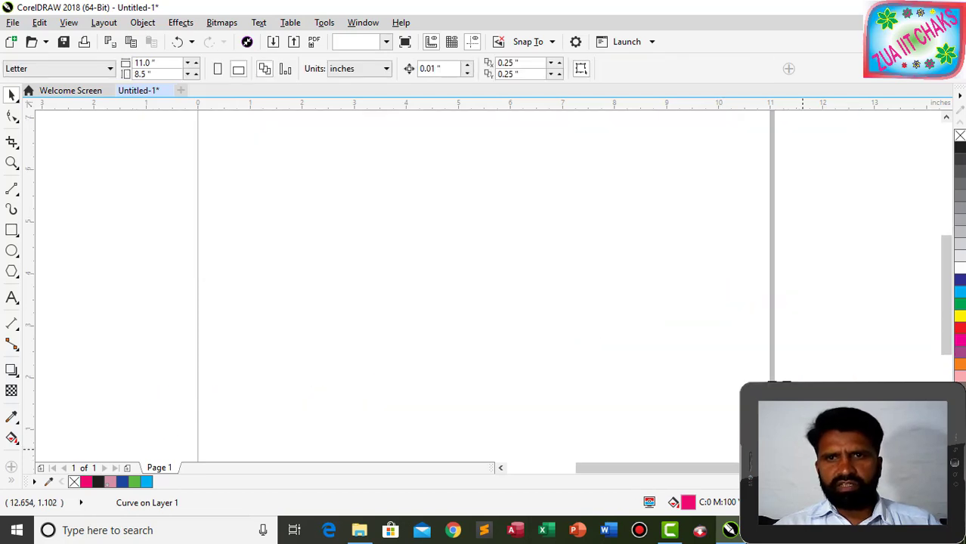
Draw a circle about 1.74 by 1.72 inches near the upper middle of the page.
left_click(12, 251)
left_click_drag(388, 166, 482, 258)
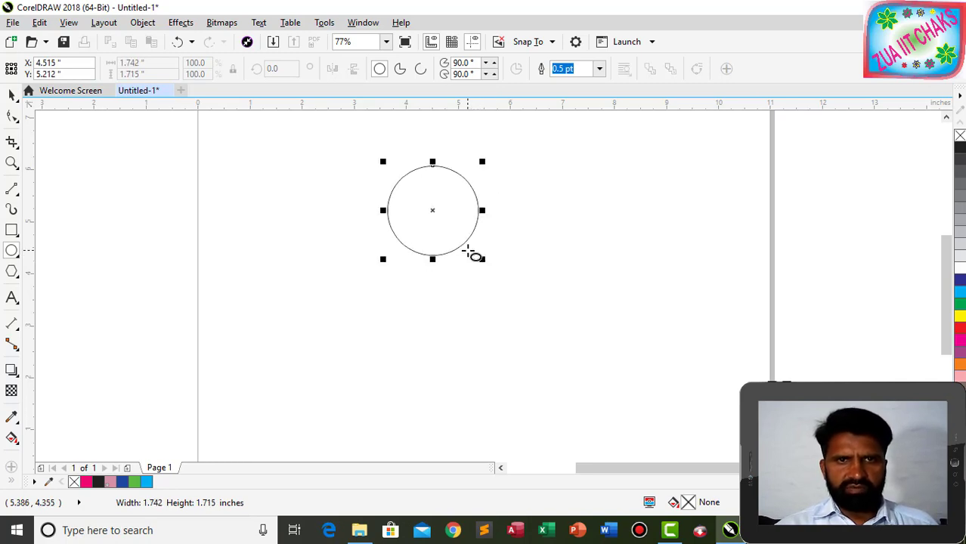
left_click(11, 93)
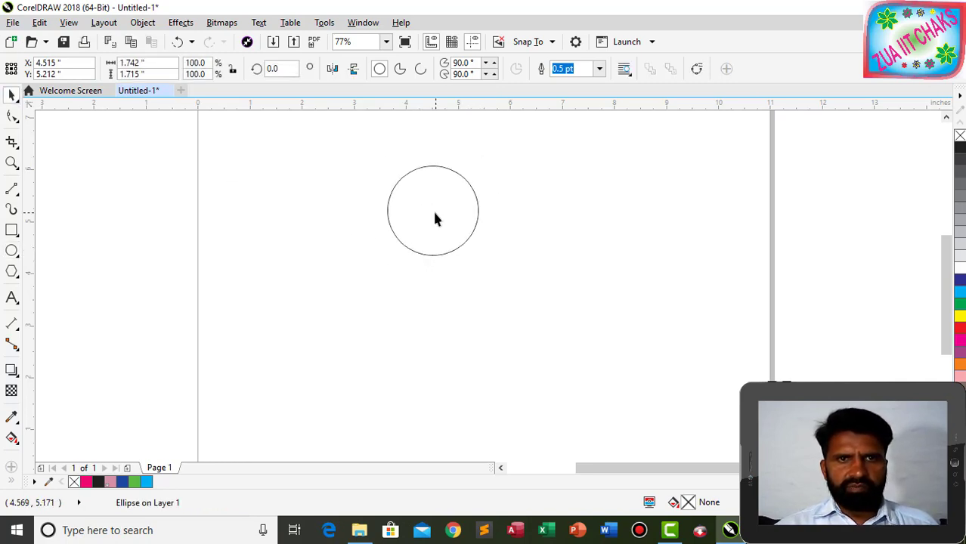
Rotate the circle 25° around its bottom-right corner with 42 copies, then select all 43 ellipses.
left_click(460, 244)
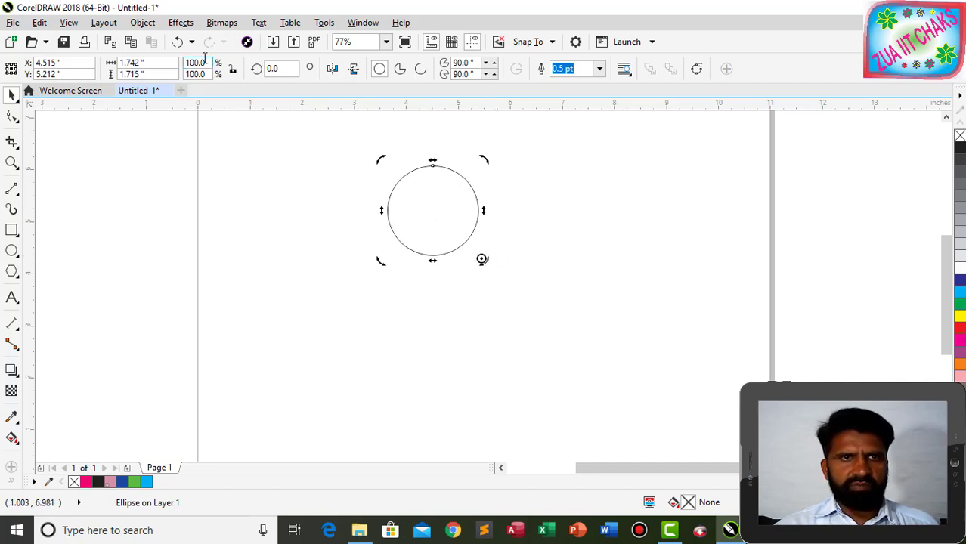
left_click(142, 22)
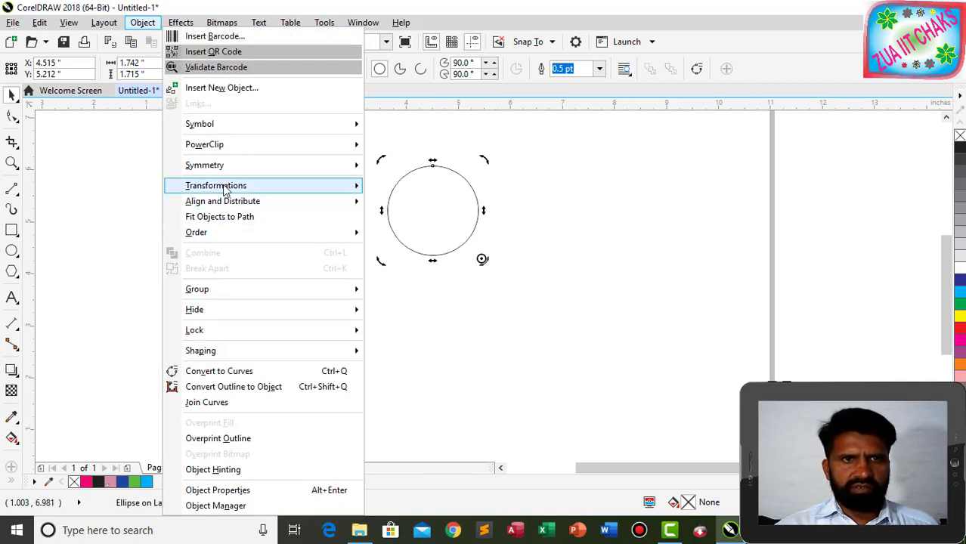
mouse_move(226, 188)
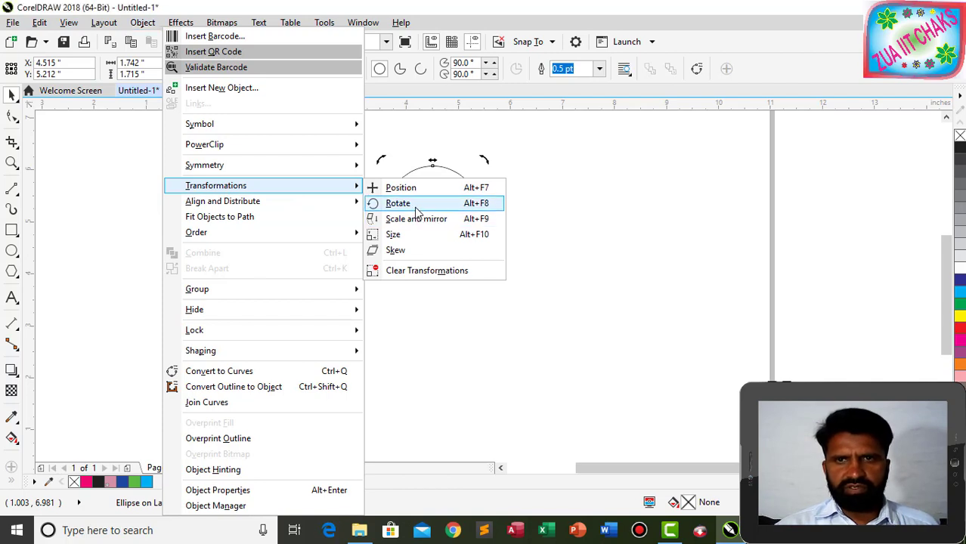
left_click(397, 202)
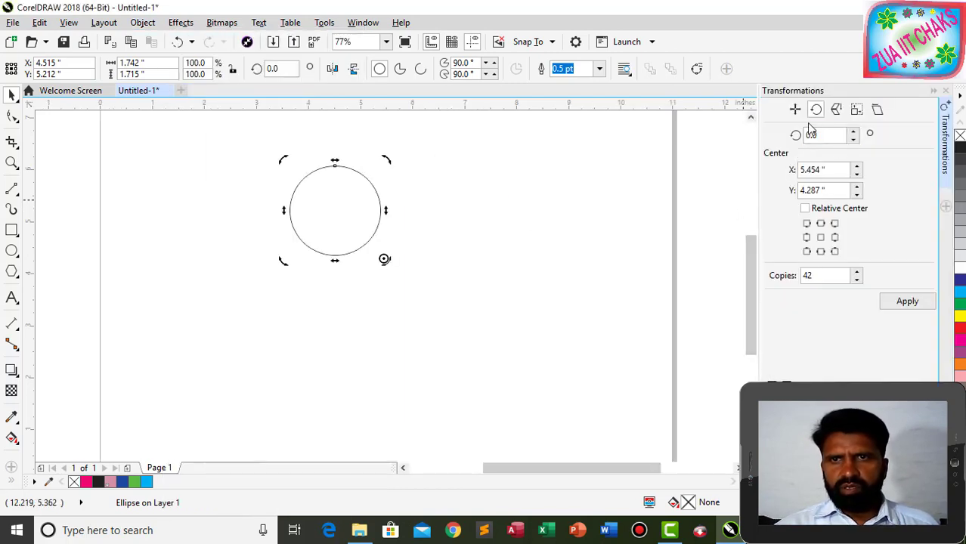
left_click(810, 135)
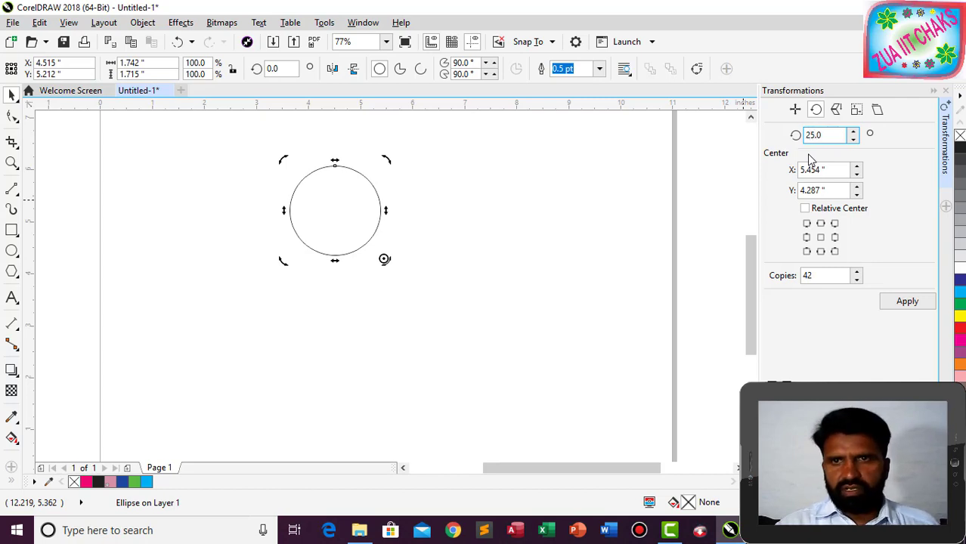
left_click(820, 223)
left_click(835, 251)
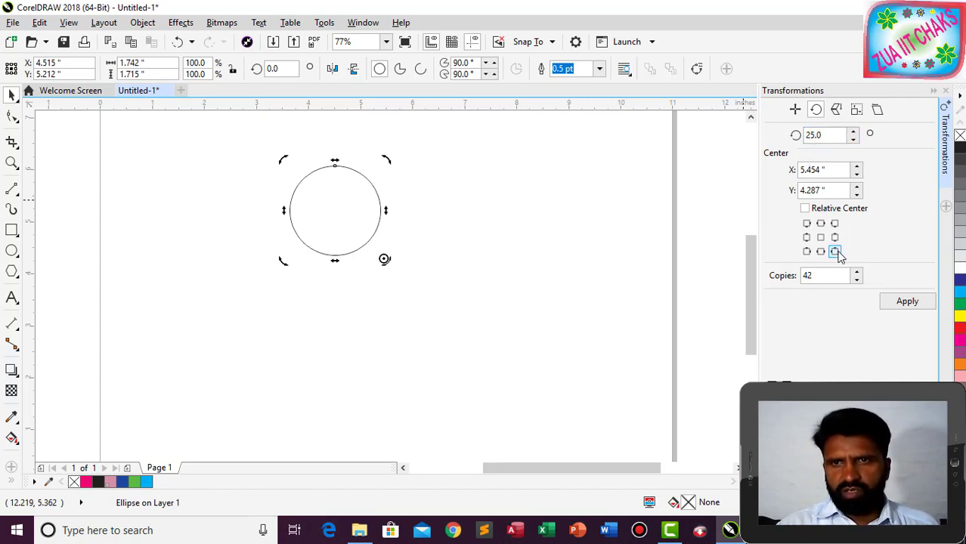
left_click(907, 301)
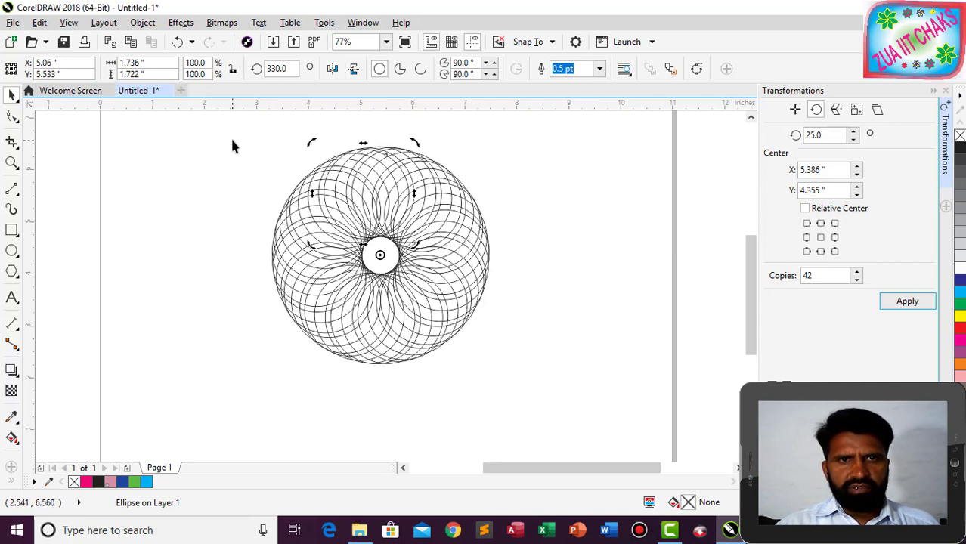
left_click_drag(233, 145, 533, 374)
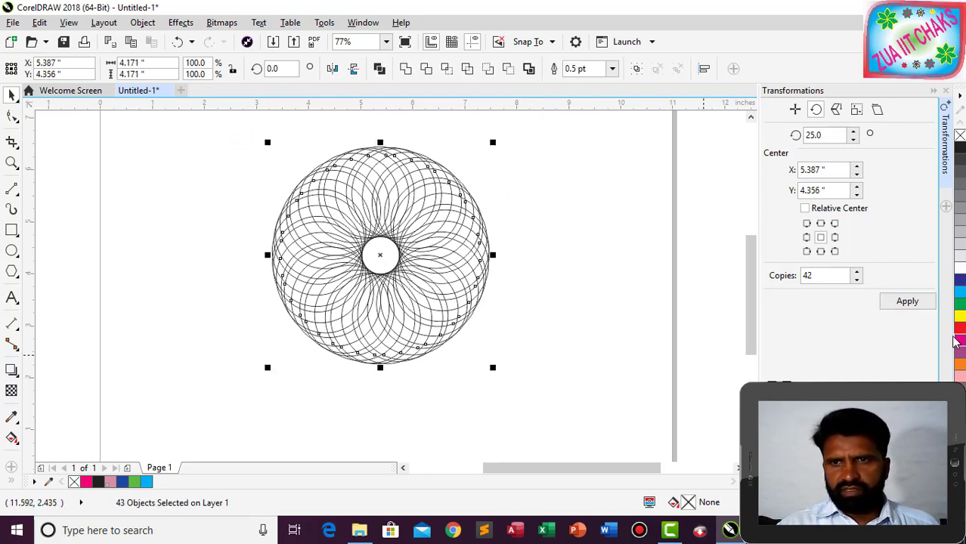
Fill the ellipses cyan, combine them into one curve with Ctrl+L, and reselect the curve.
left_click(961, 294)
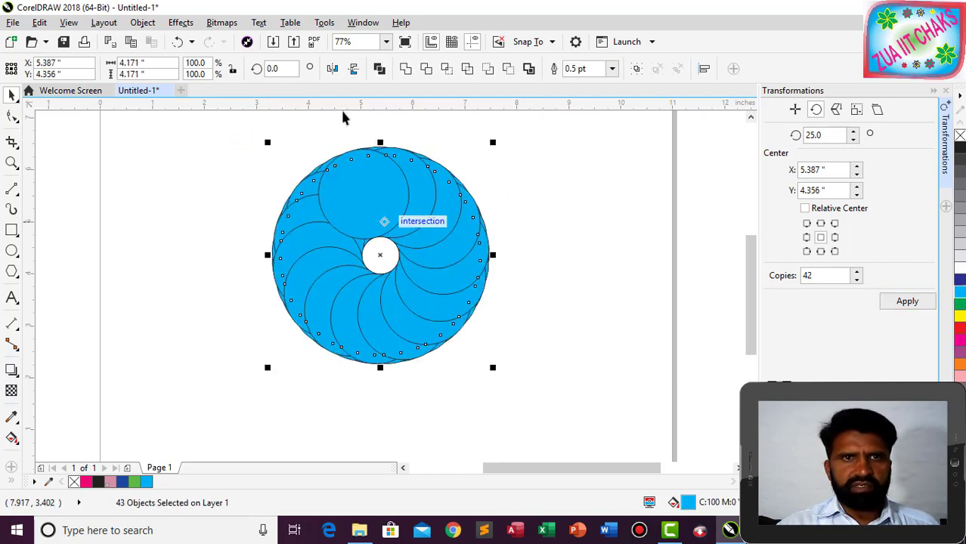
key("ctrl+l")
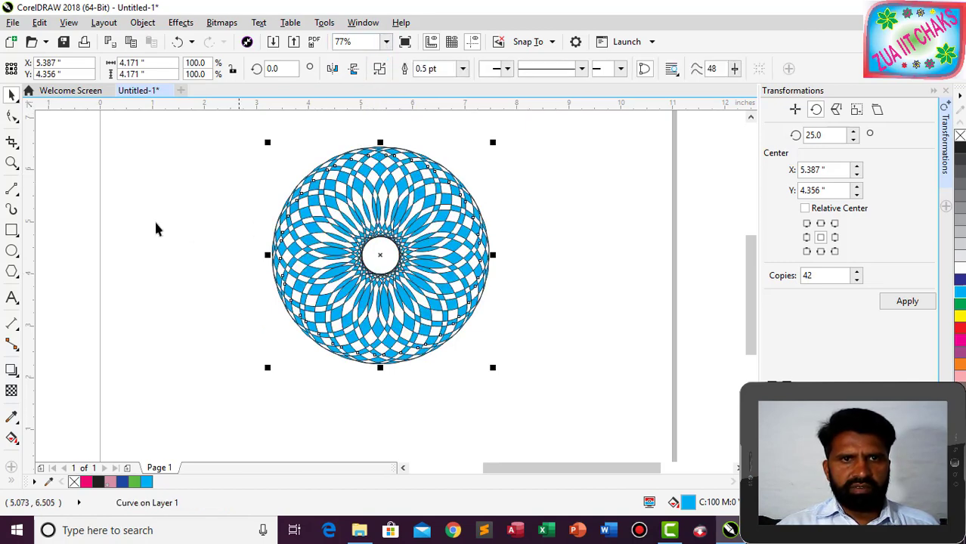
left_click(125, 229)
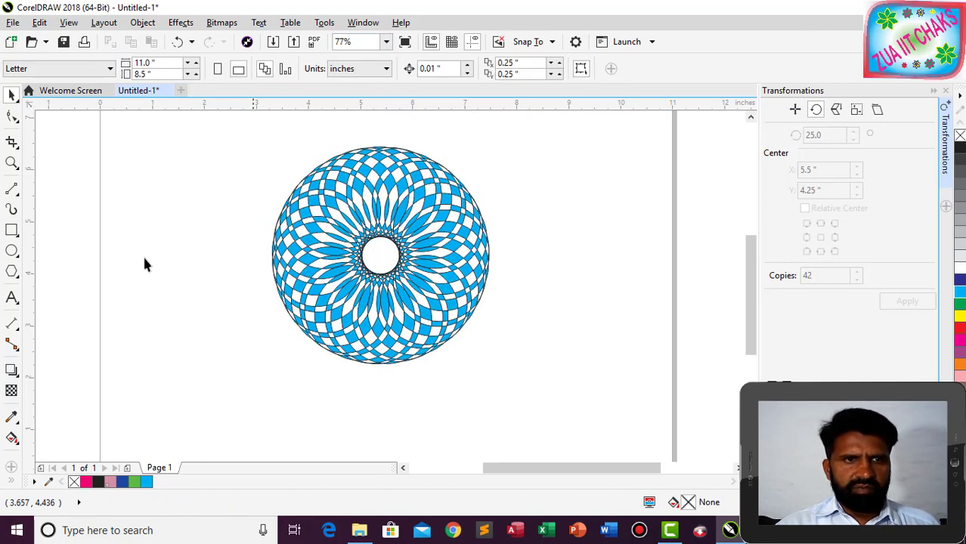
left_click(317, 230)
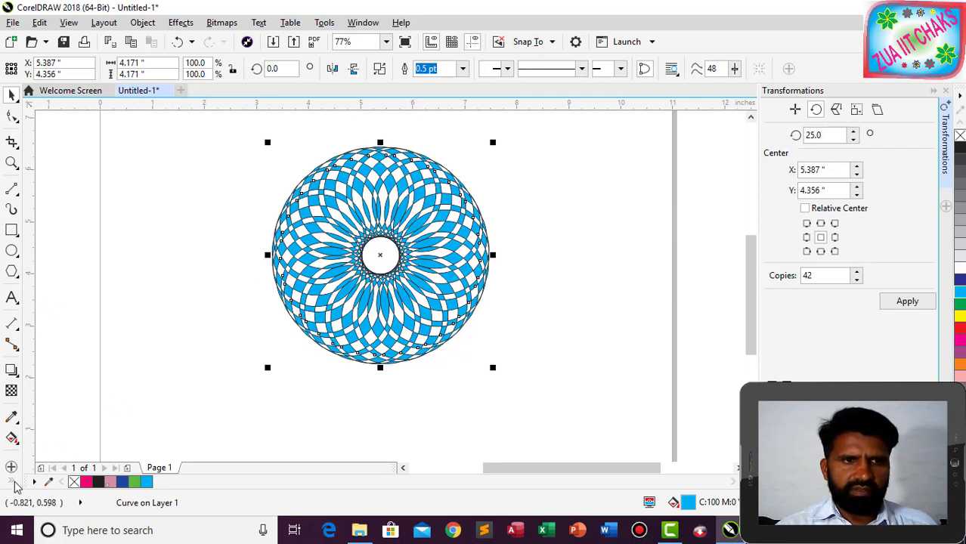
left_click(34, 470)
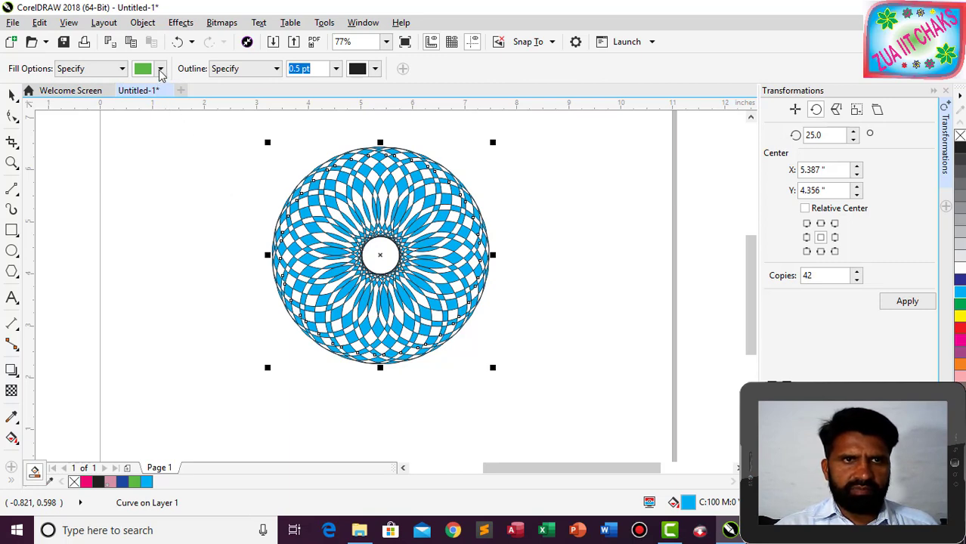
Smart-fill eighteen diamond regions scattered around the rosette with green.
left_click(302, 231)
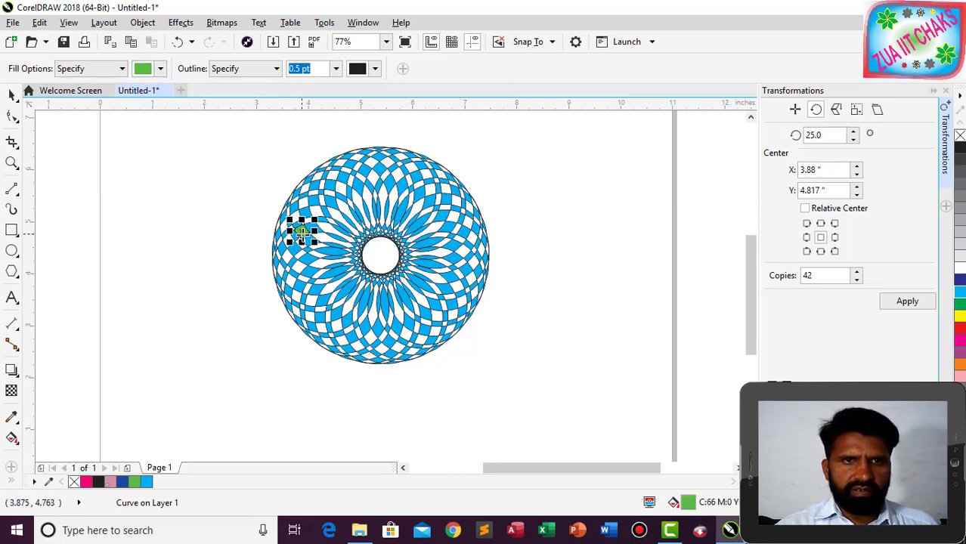
left_click(402, 186)
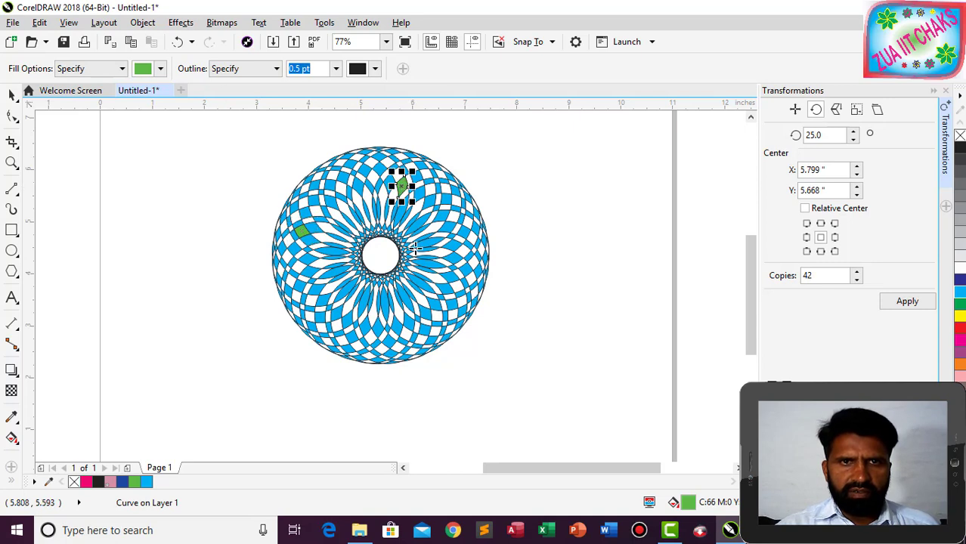
left_click(454, 256)
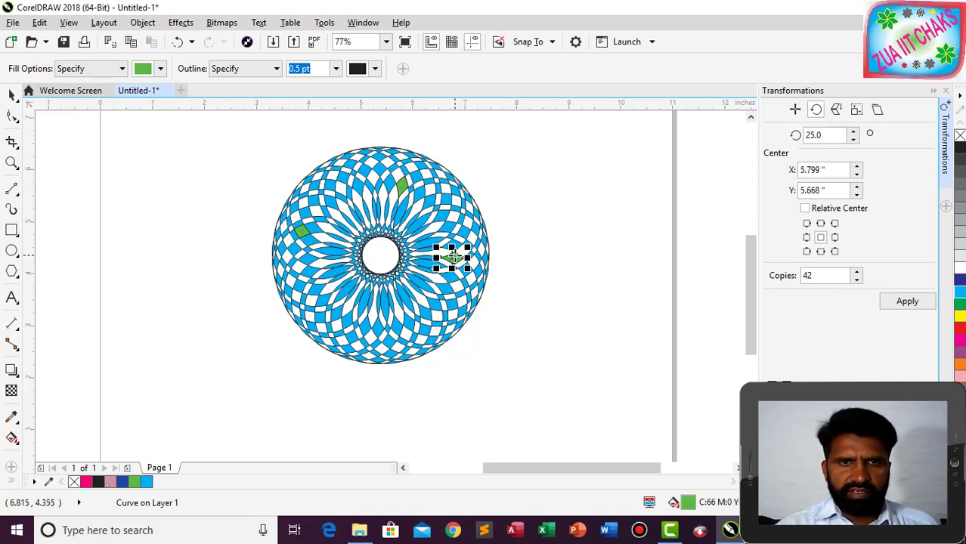
left_click(409, 323)
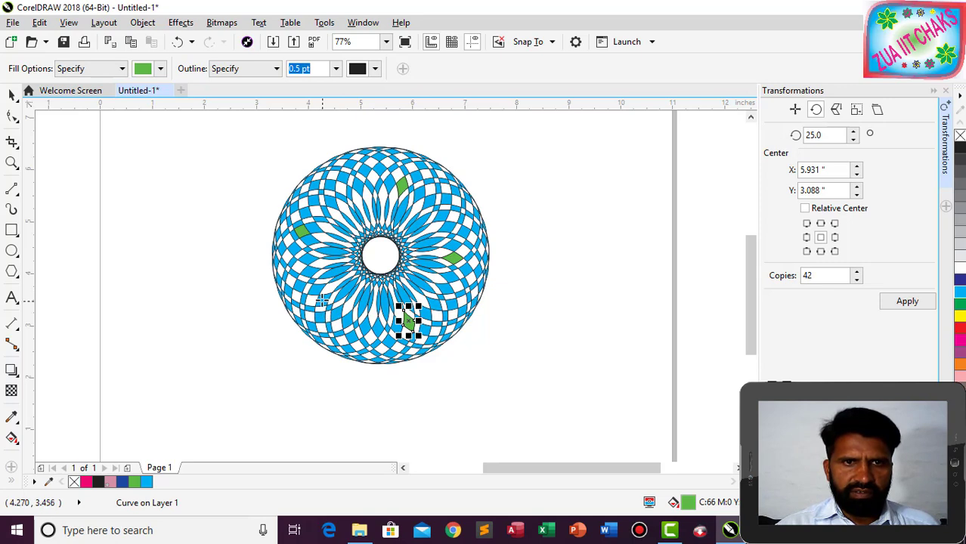
left_click(324, 300)
left_click(357, 186)
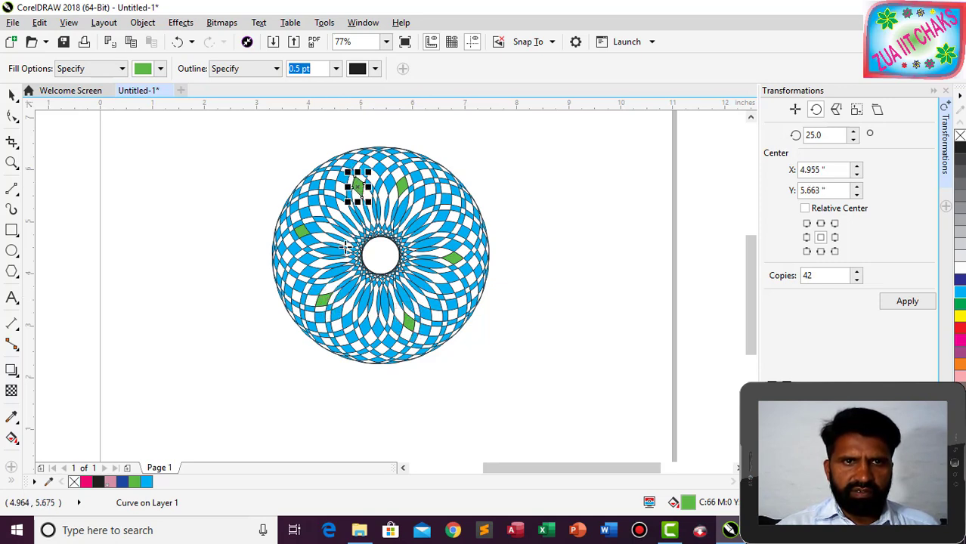
left_click(328, 183)
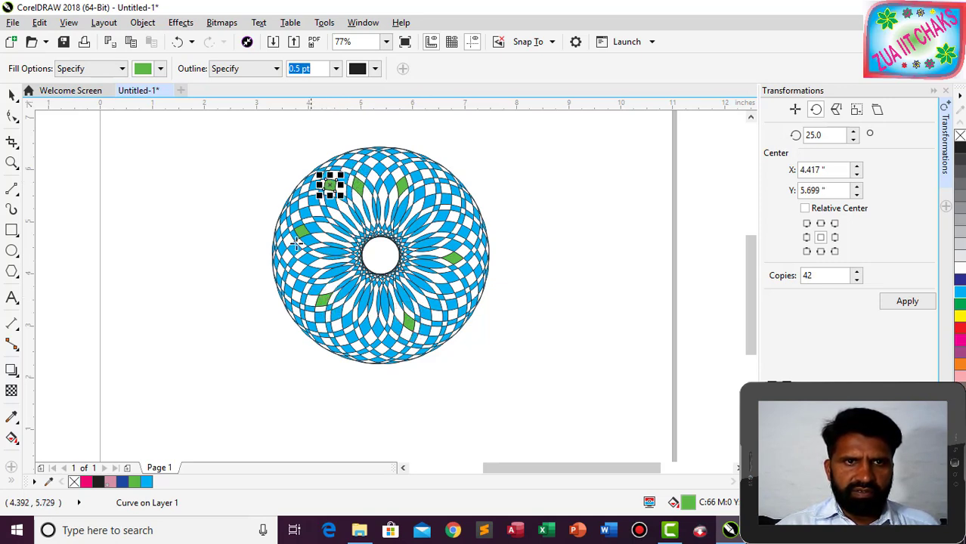
left_click(298, 285)
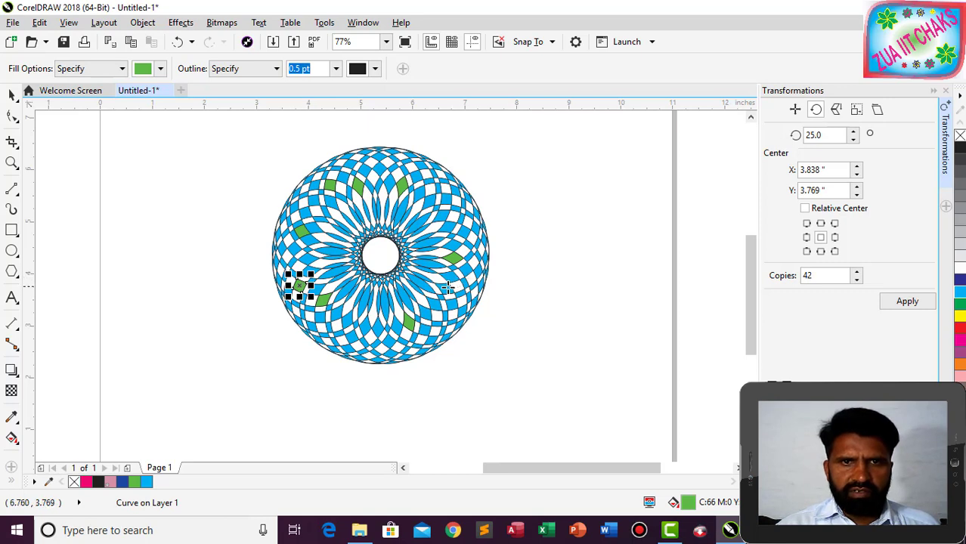
left_click(445, 287)
left_click(442, 215)
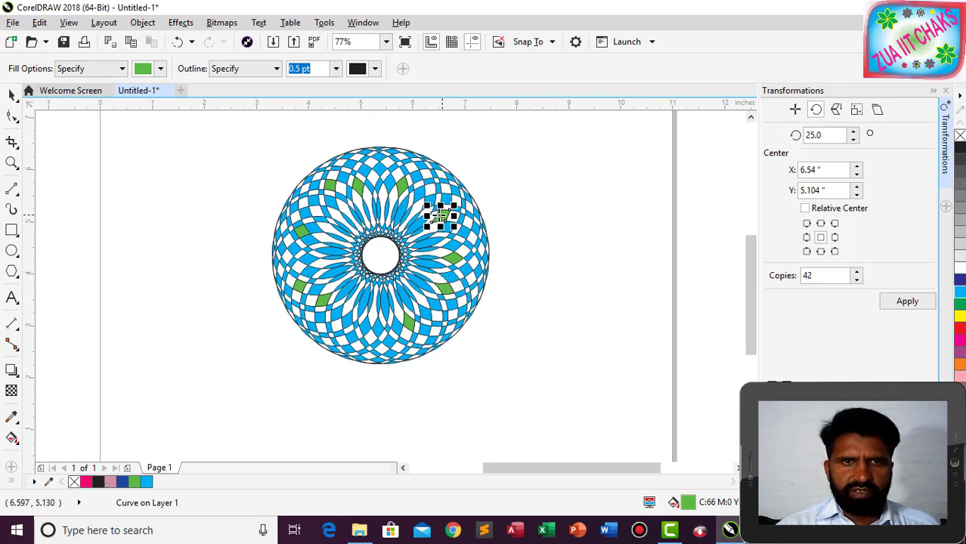
left_click(382, 168)
left_click(348, 164)
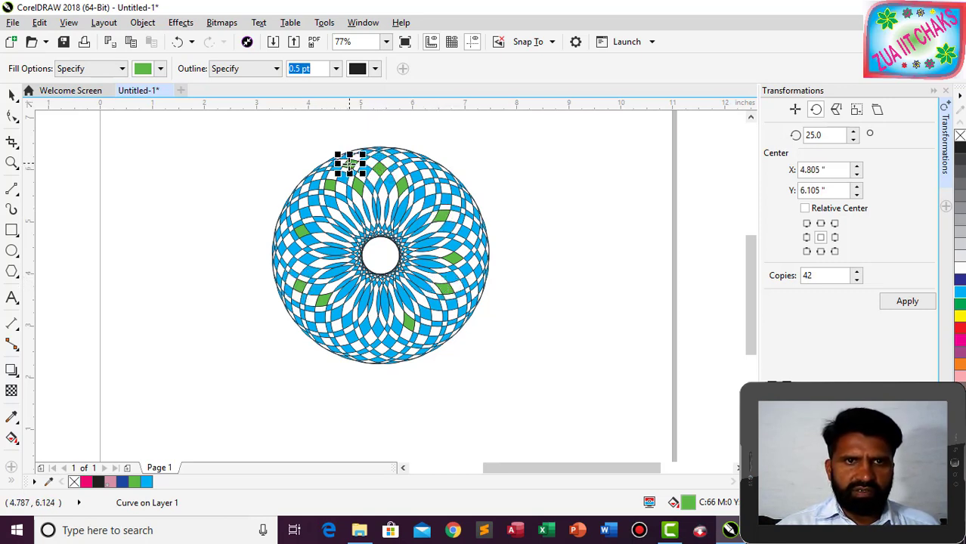
left_click(294, 209)
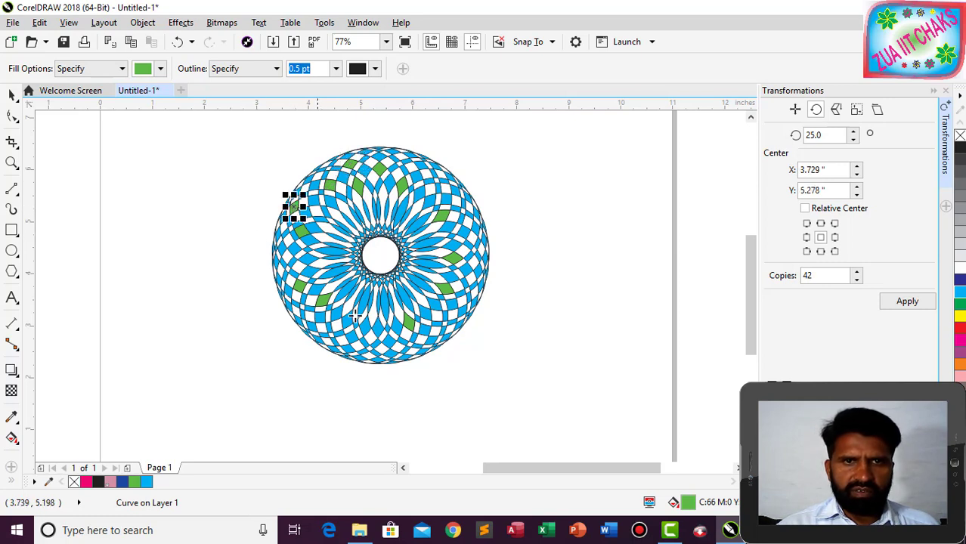
left_click(386, 342)
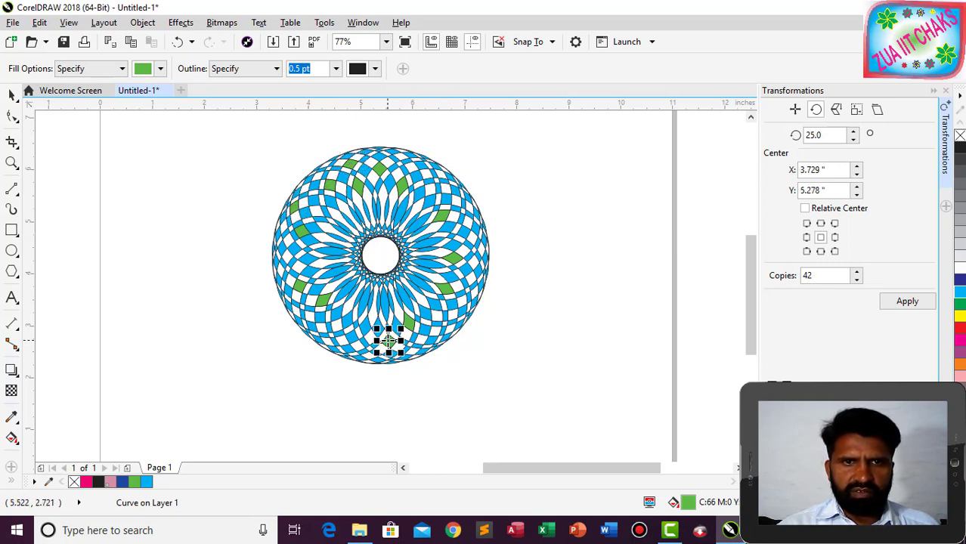
left_click(478, 272)
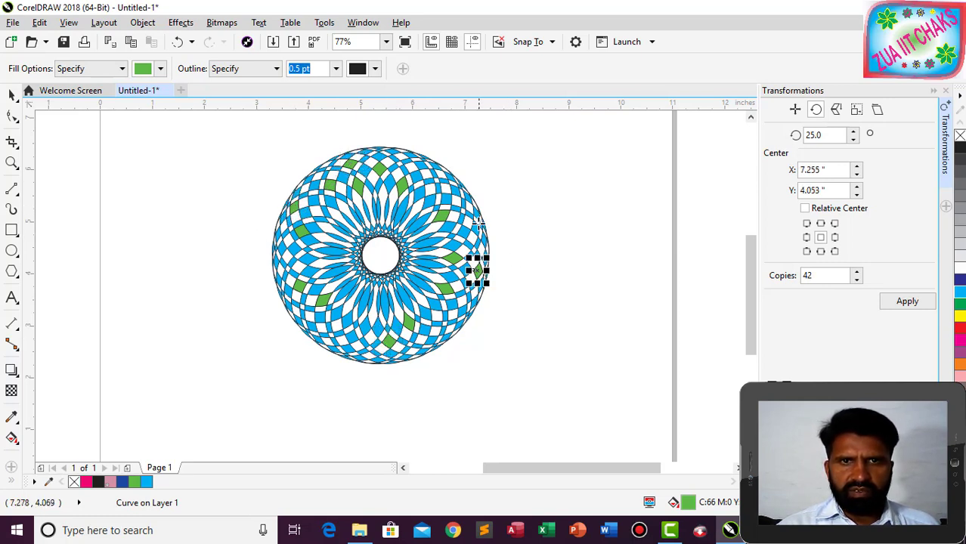
left_click(455, 189)
left_click(422, 163)
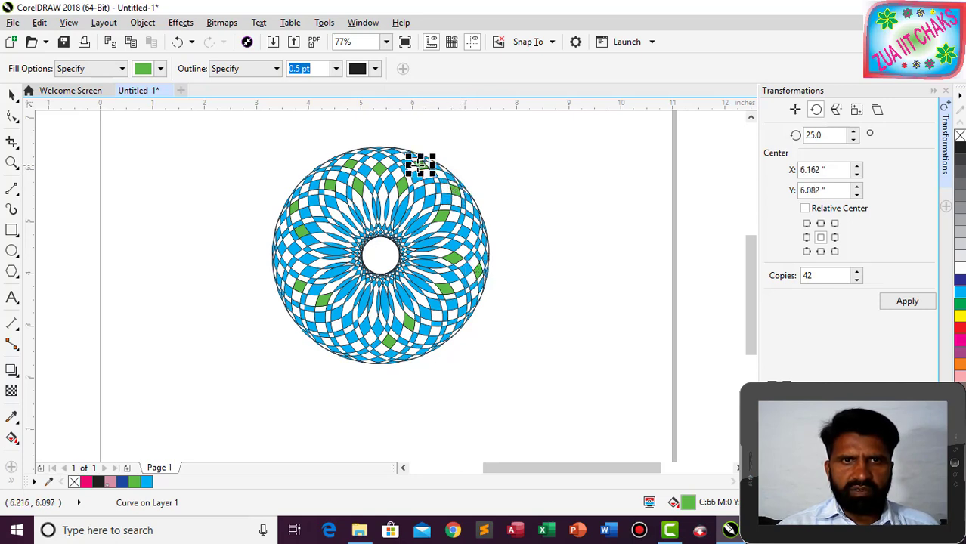
left_click(379, 156)
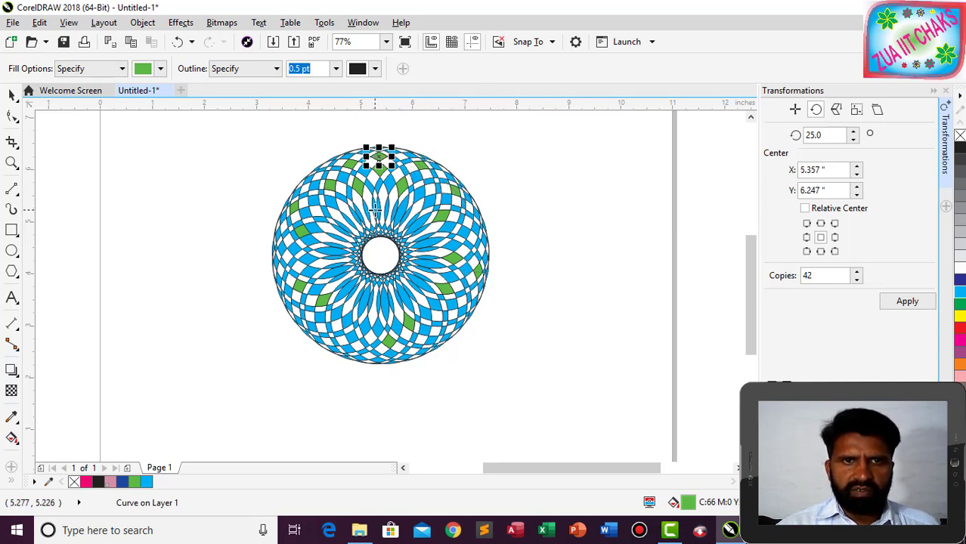
Fill four petals around the centre hole green.
left_click(400, 209)
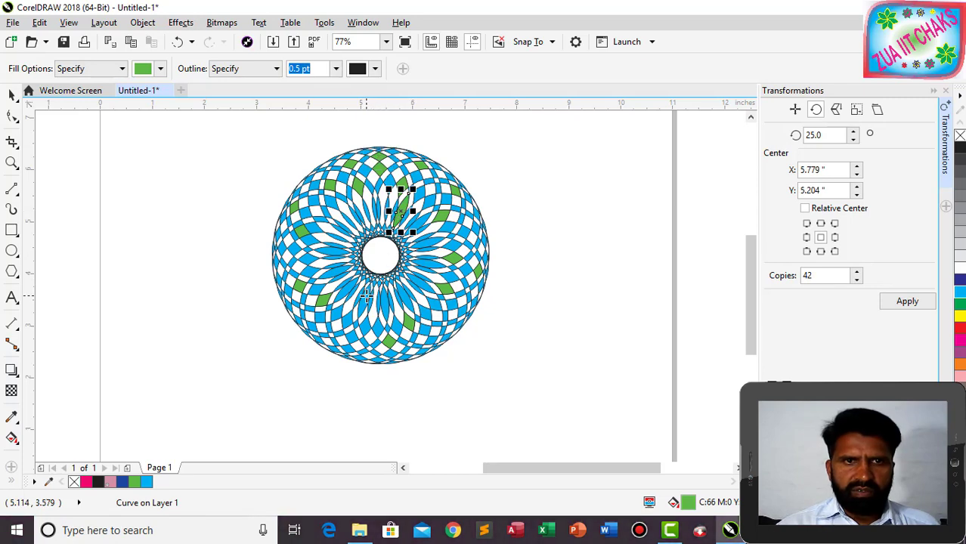
left_click(364, 301)
left_click(338, 248)
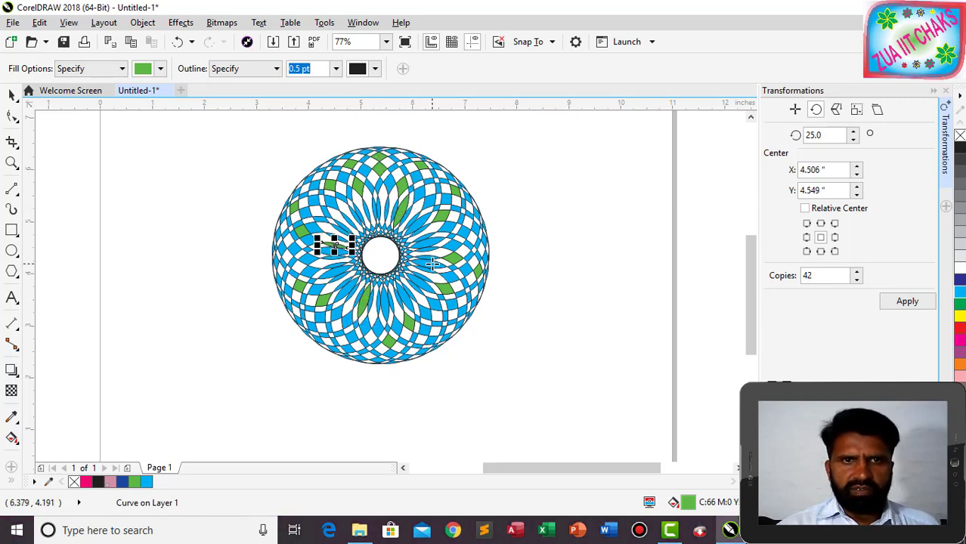
left_click(432, 263)
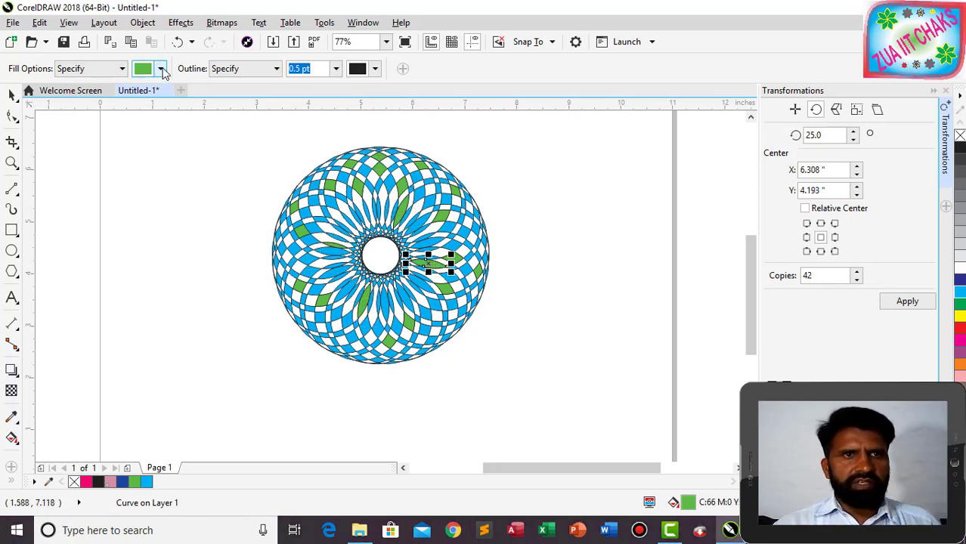
left_click(161, 69)
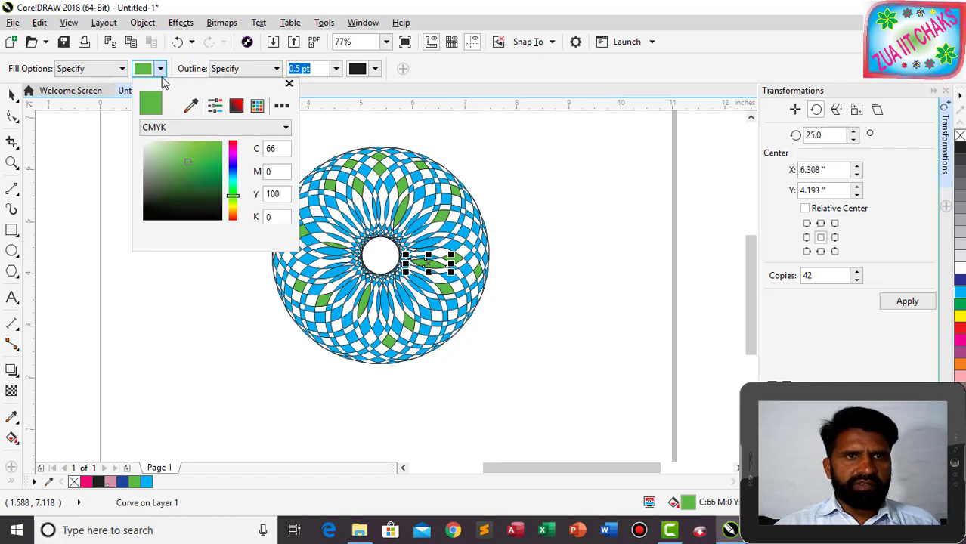
Set the Smart Fill colour to crimson (C0 M100 Y65) and fill pieces around the centre hole red.
left_click(233, 144)
left_click(216, 146)
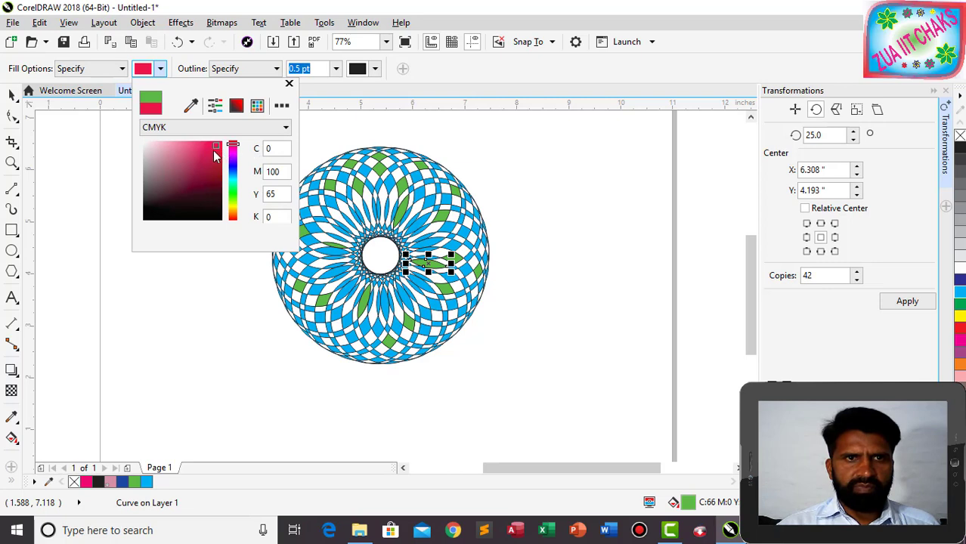
left_click(364, 147)
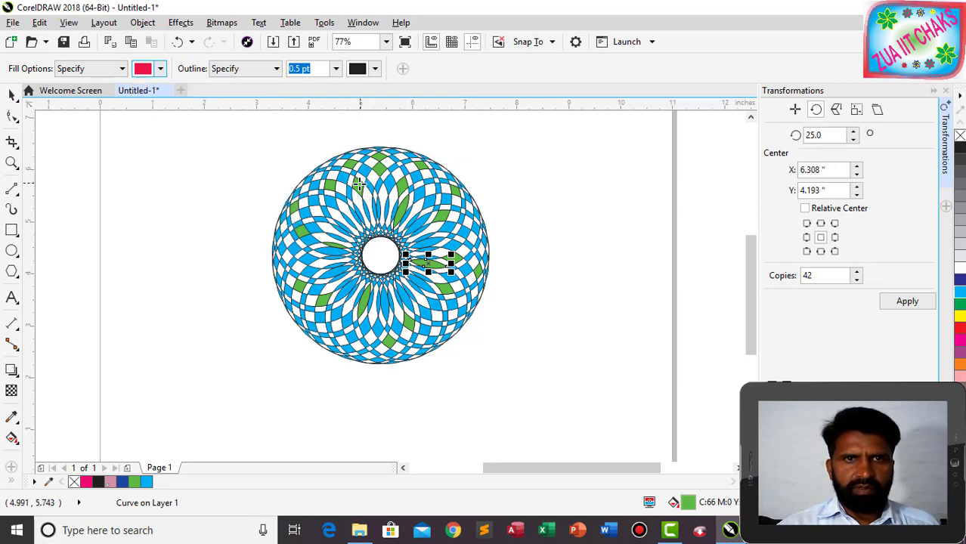
left_click(361, 185)
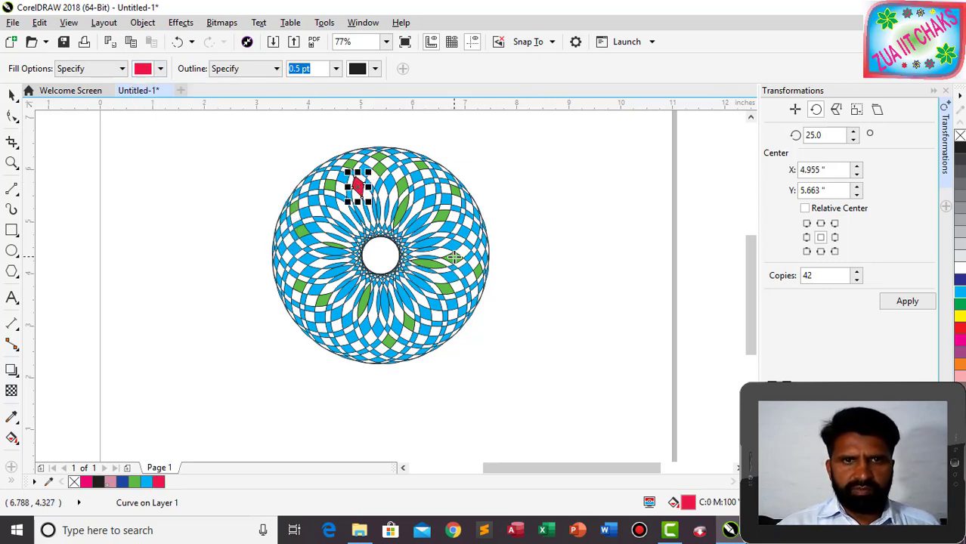
left_click(452, 258)
left_click(421, 284)
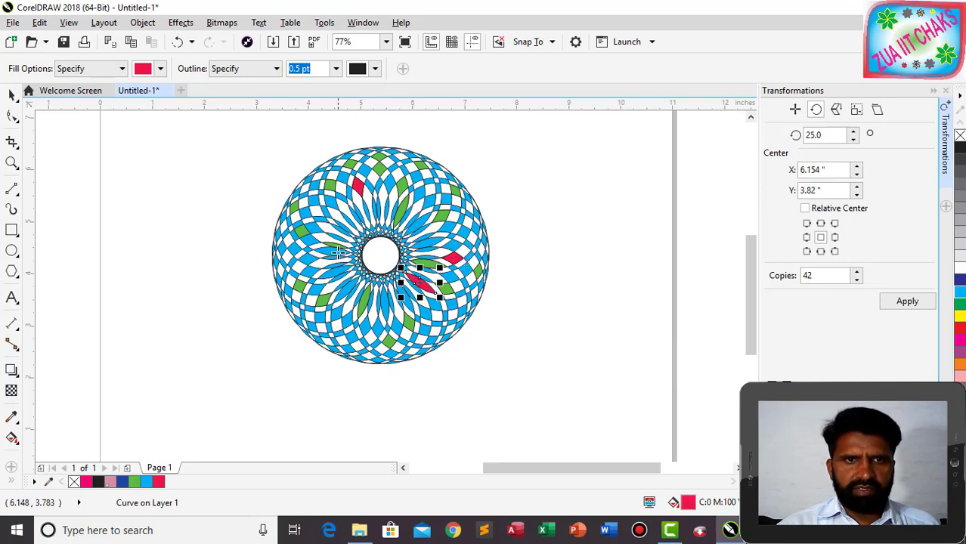
left_click(329, 252)
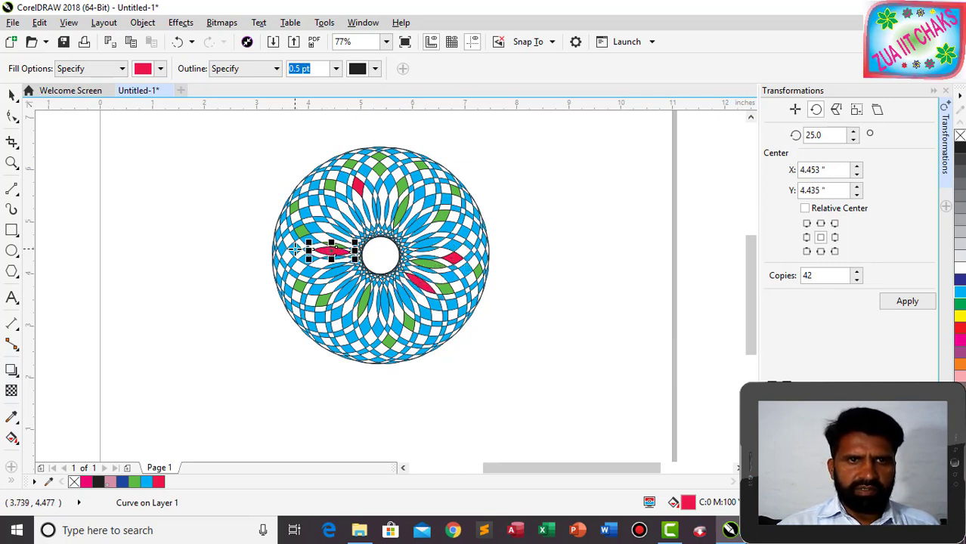
left_click(296, 250)
Fill more scattered pieces and petals around the rosette red.
left_click(425, 328)
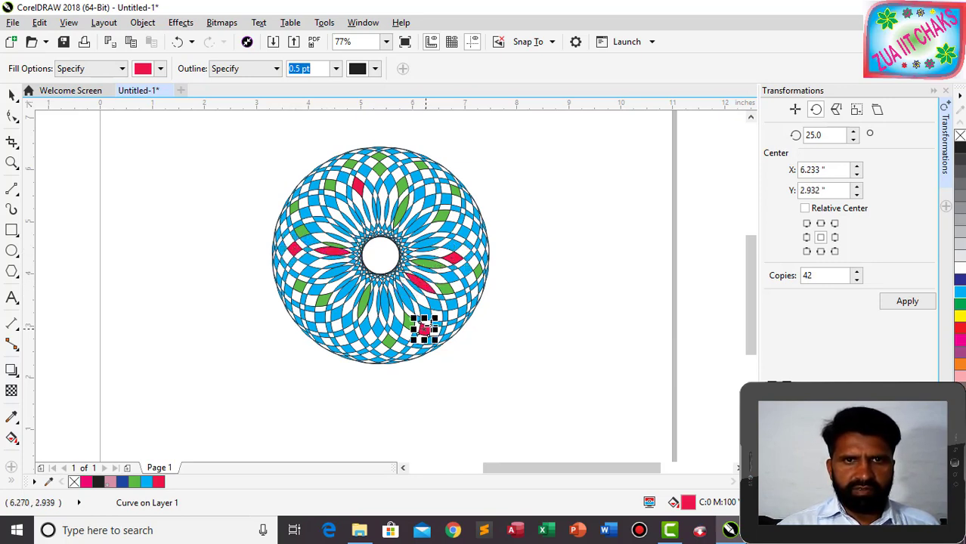
left_click(428, 200)
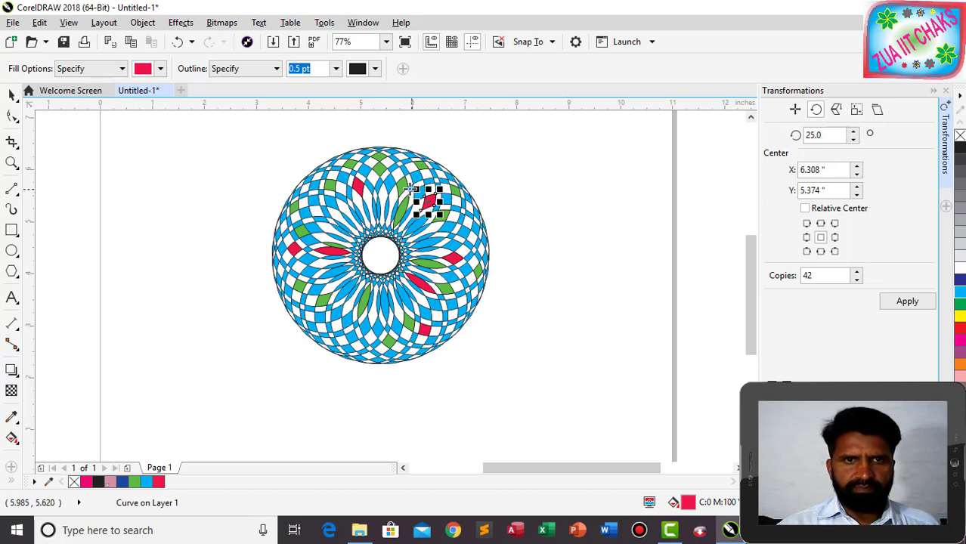
left_click(339, 314)
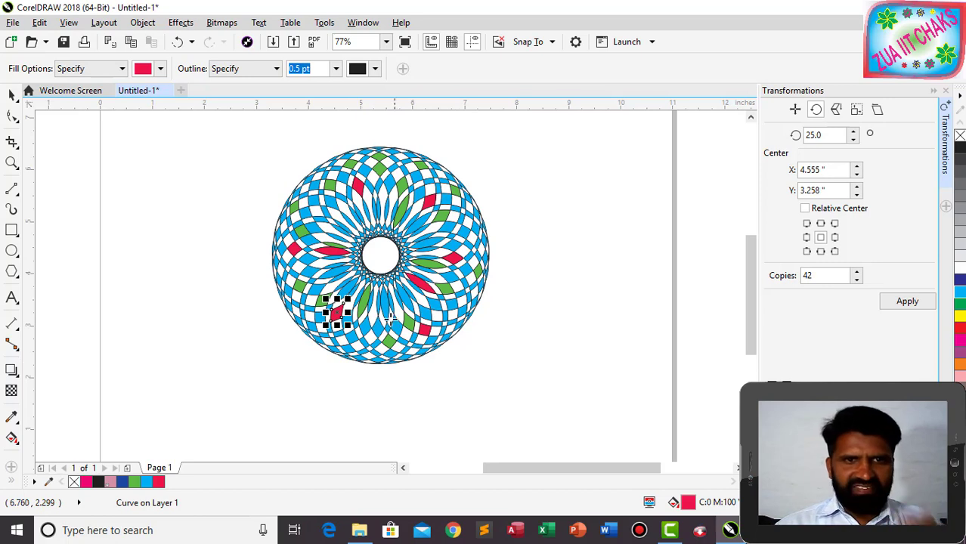
left_click(341, 270)
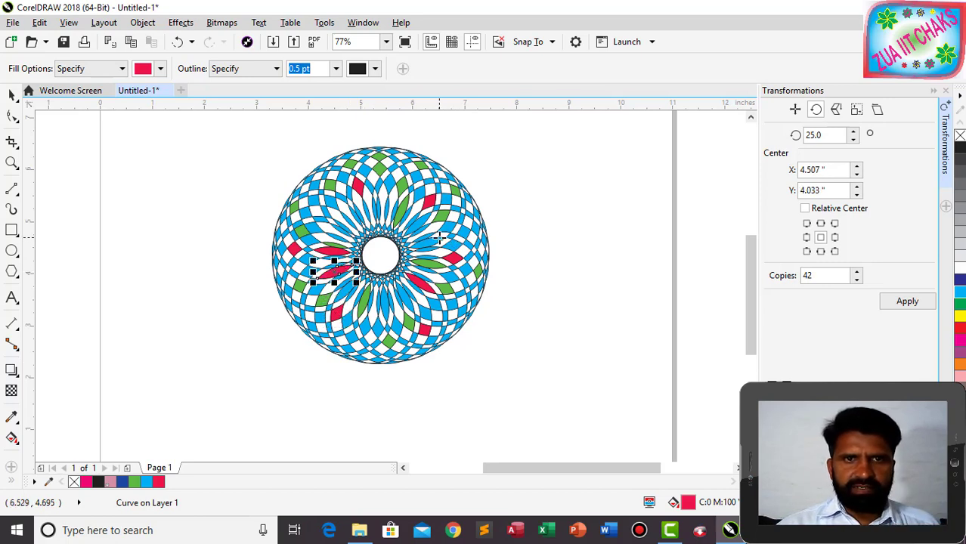
left_click(439, 237)
left_click(409, 303)
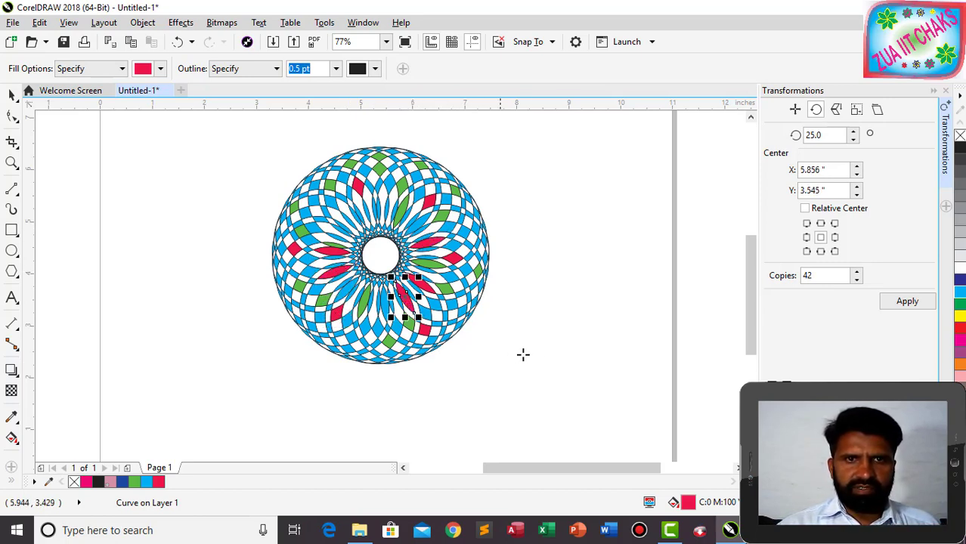
left_click(369, 212)
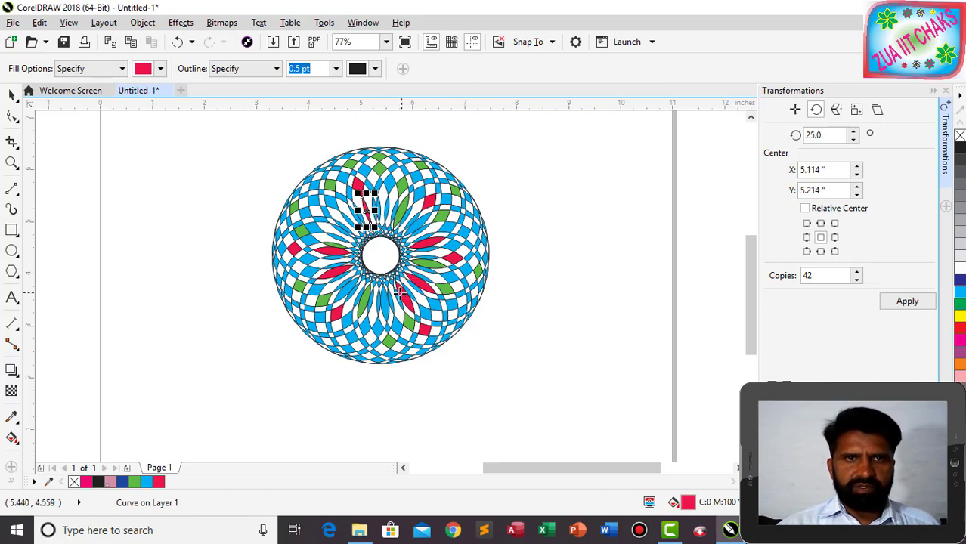
left_click(350, 335)
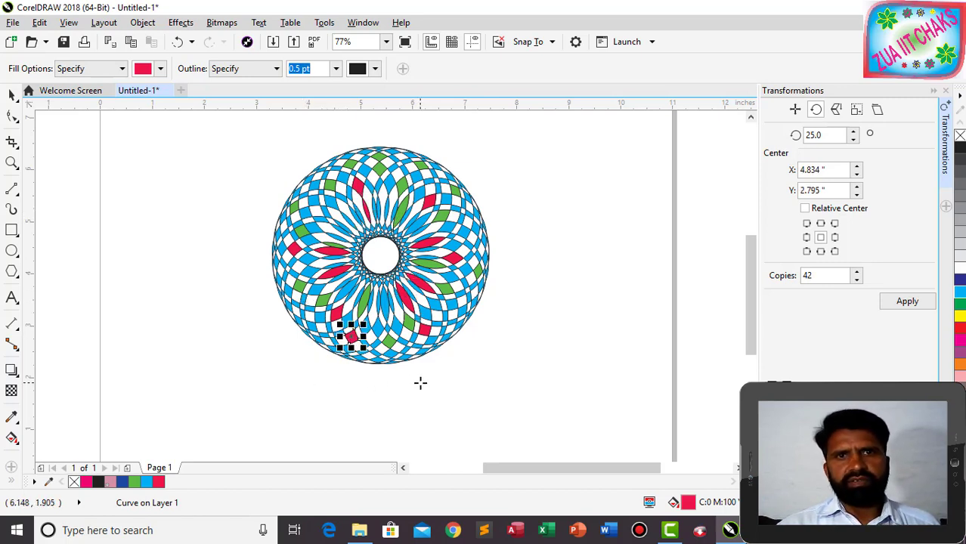
left_click(160, 70)
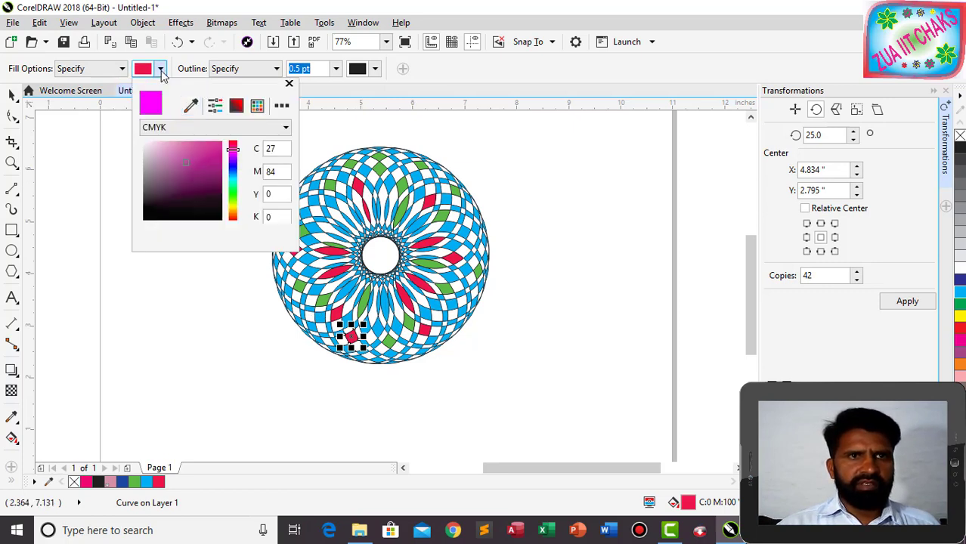
left_click(160, 70)
left_click(161, 70)
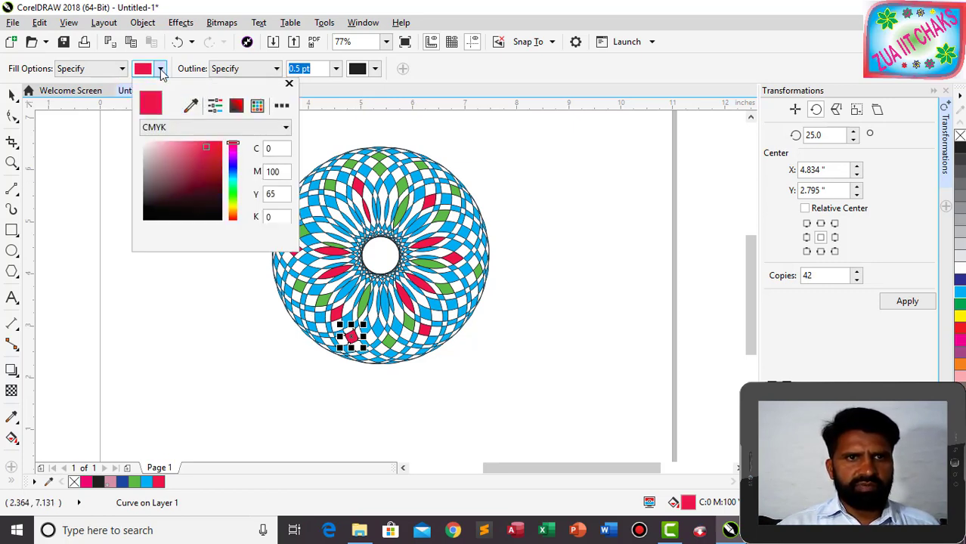
Set the Smart Fill colour to yellow (C18 M0 Y100 K0) and fill pieces on the right, top and left.
left_click(234, 207)
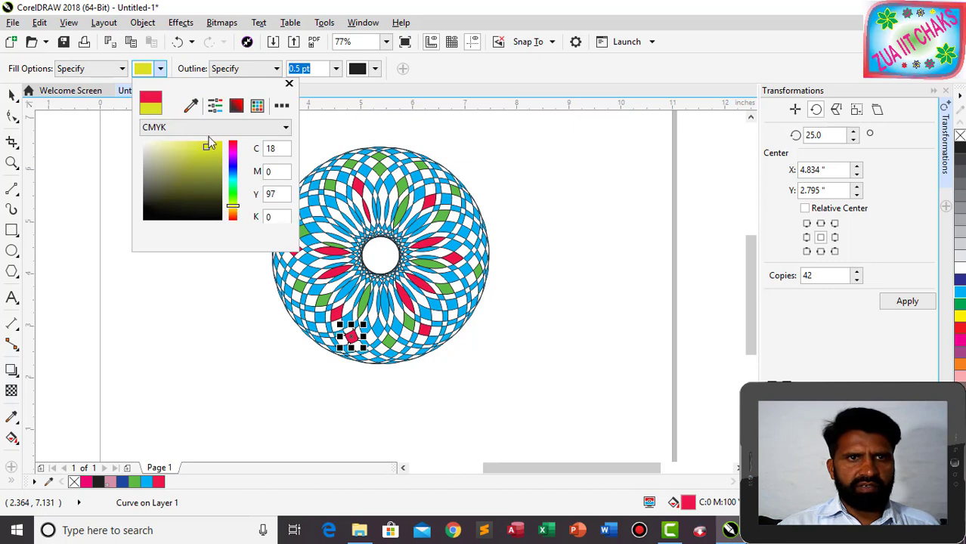
left_click_drag(208, 151, 219, 146)
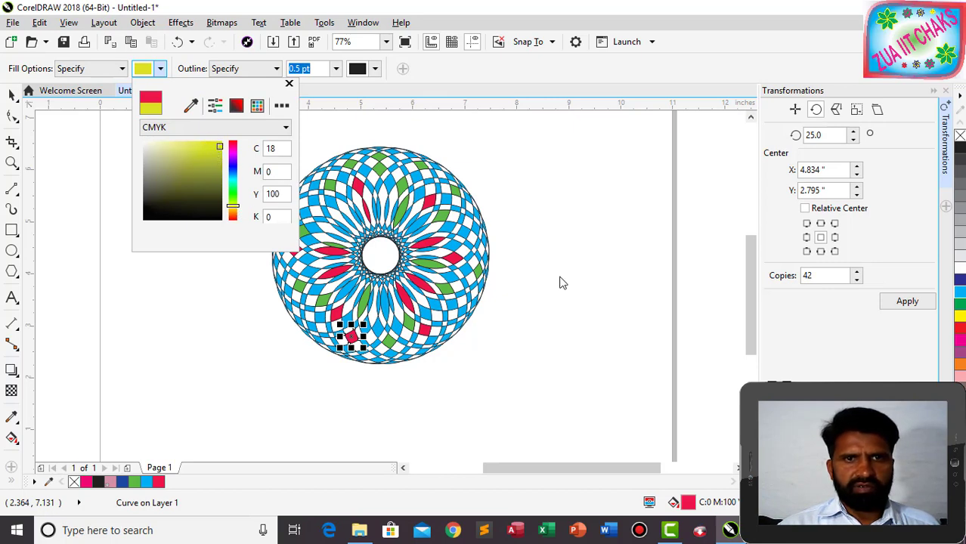
left_click(486, 281)
left_click(466, 272)
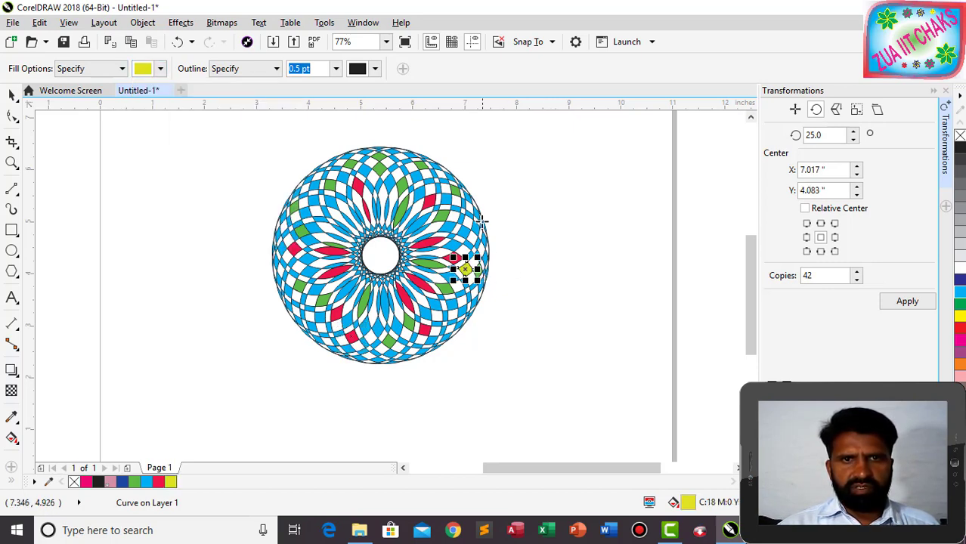
left_click(462, 231)
left_click(416, 176)
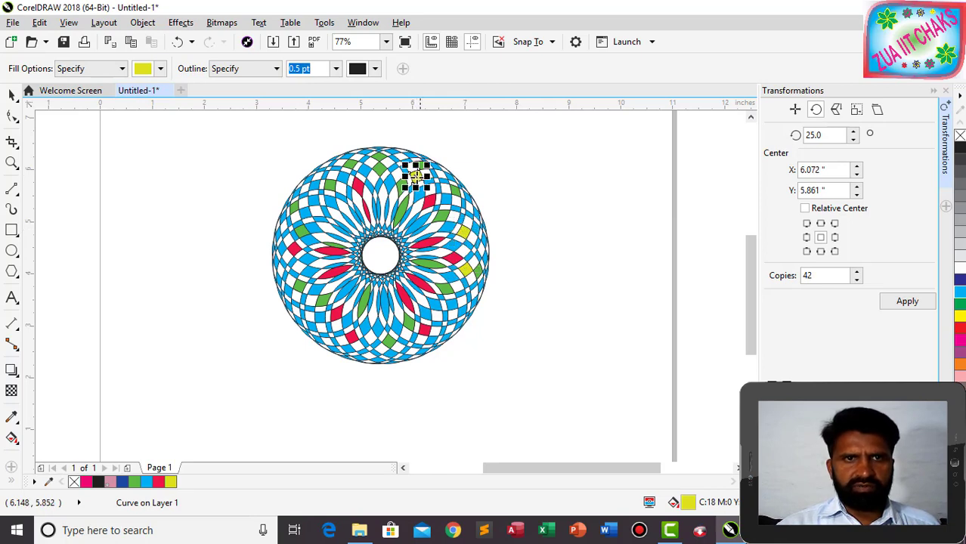
left_click(314, 198)
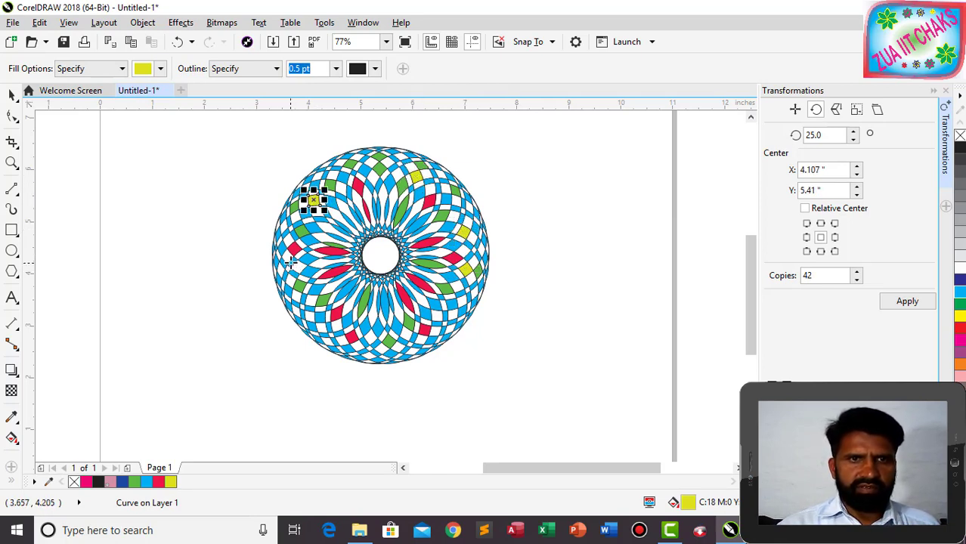
left_click(284, 252)
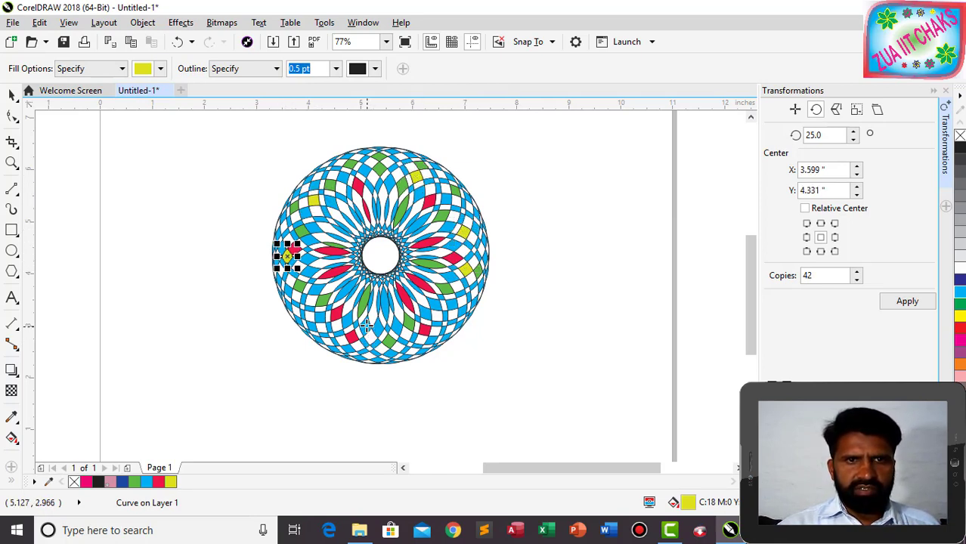
left_click(365, 325)
Fill more pieces around the lower right, top and lower left of the rosette yellow.
left_click(427, 314)
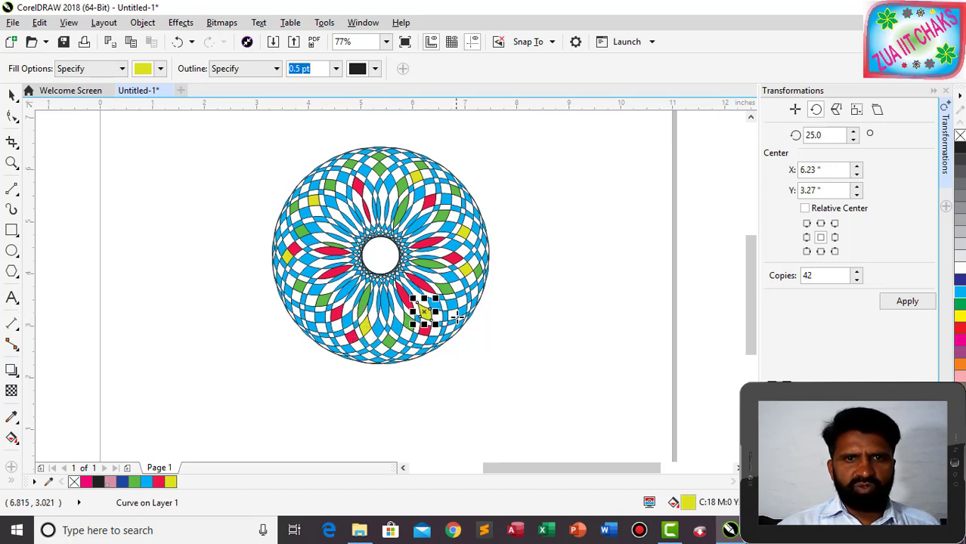
left_click(451, 304)
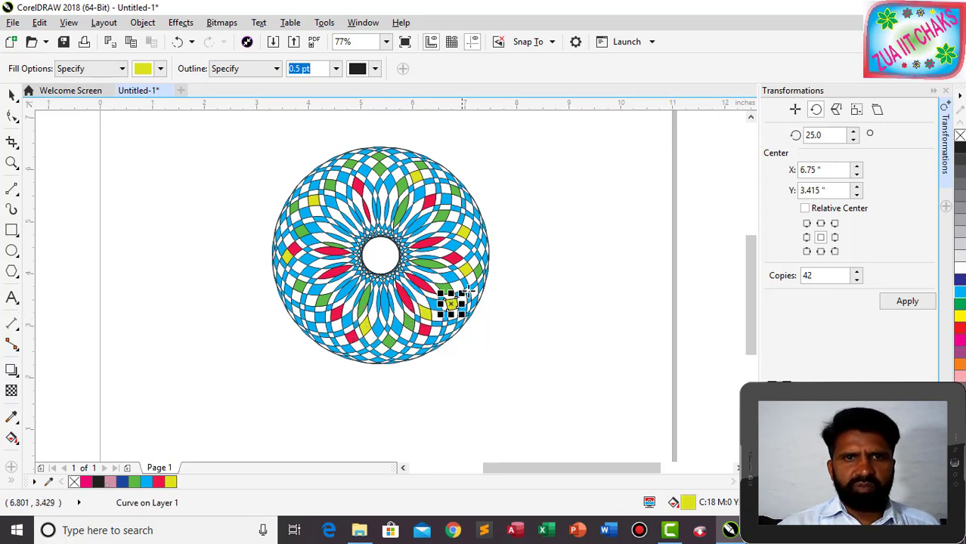
left_click(402, 186)
left_click(332, 202)
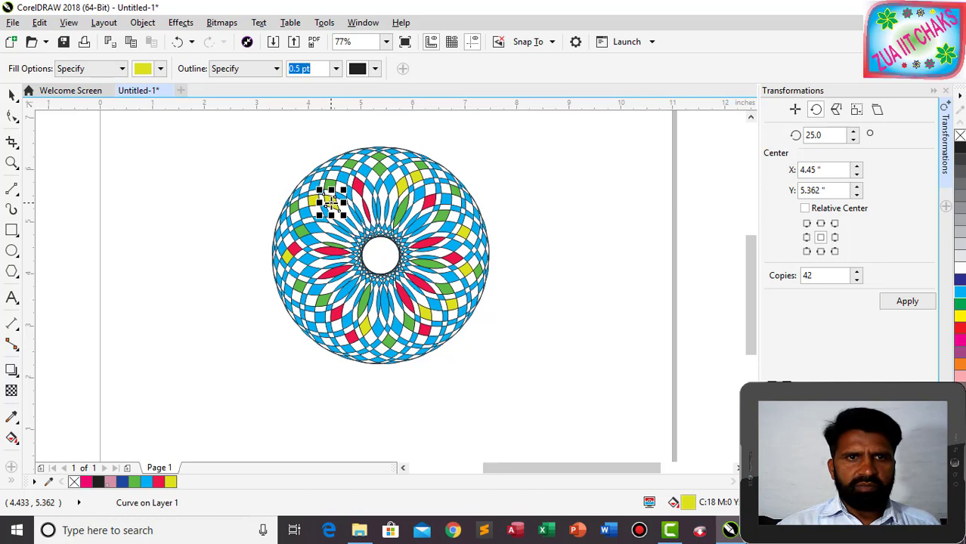
left_click(311, 271)
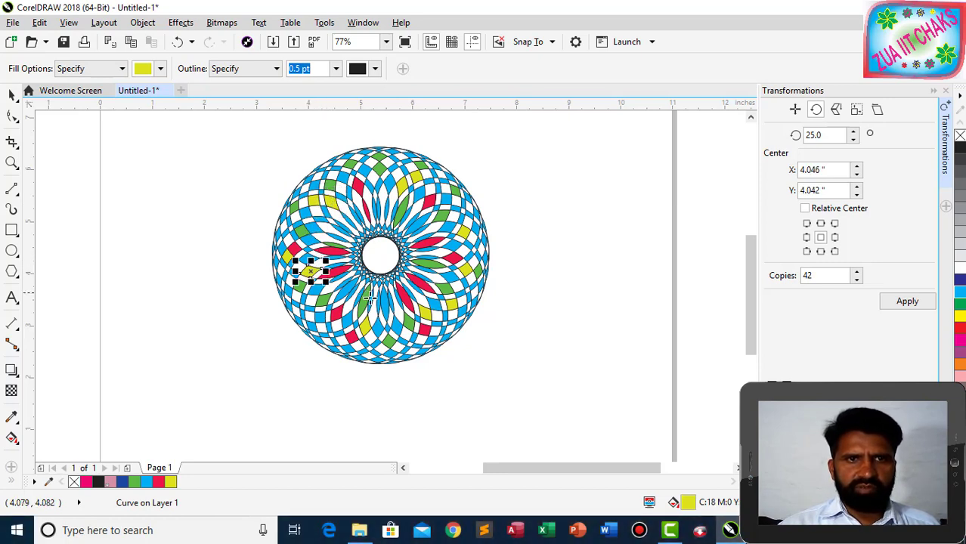
left_click(348, 155)
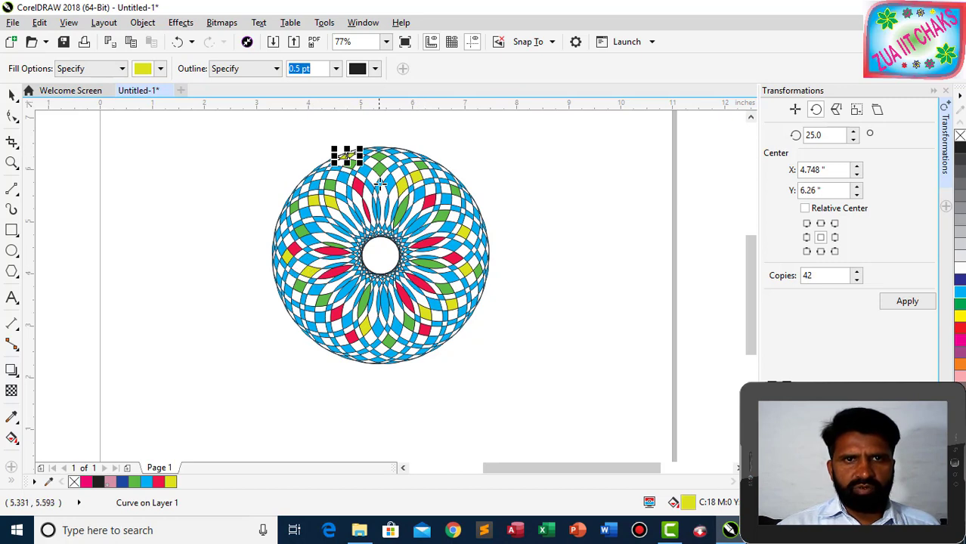
left_click(379, 170)
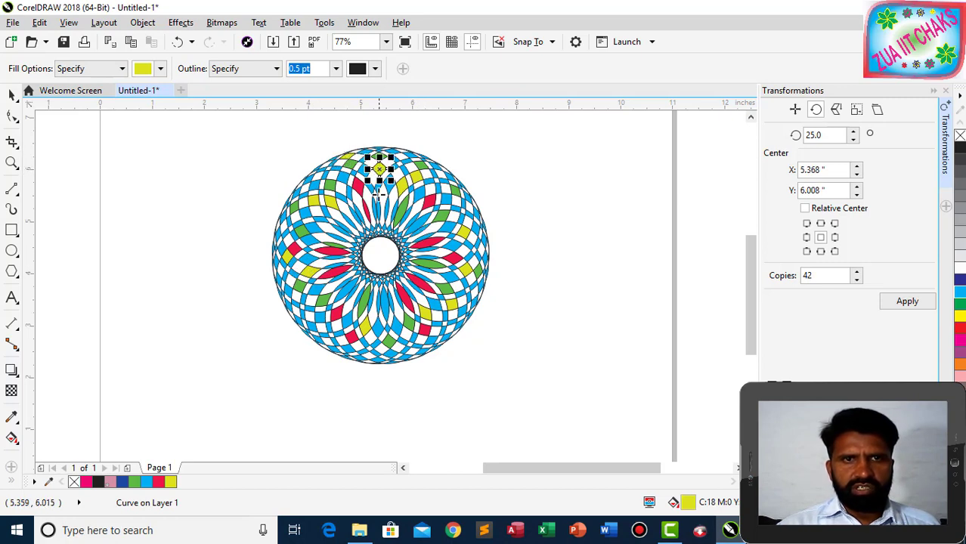
left_click(407, 321)
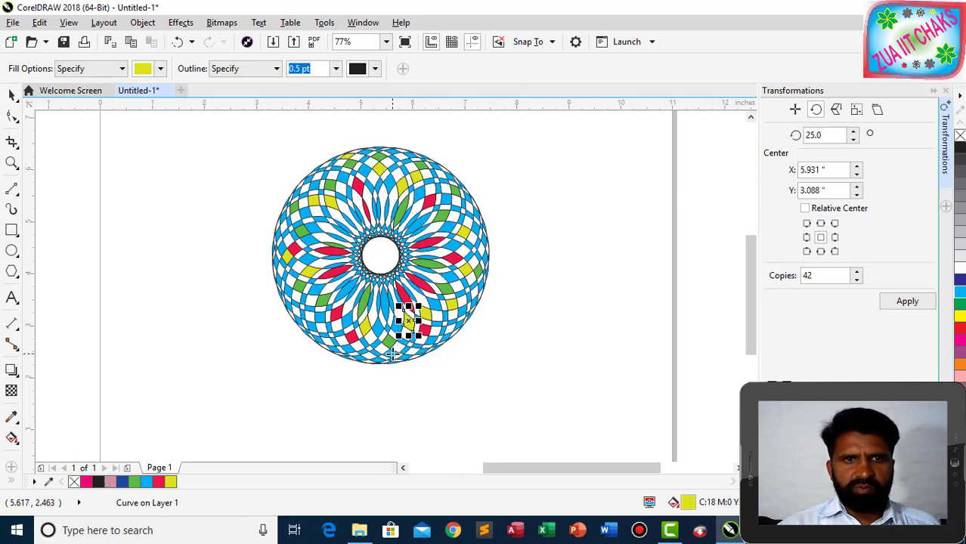
left_click(392, 353)
left_click(316, 319)
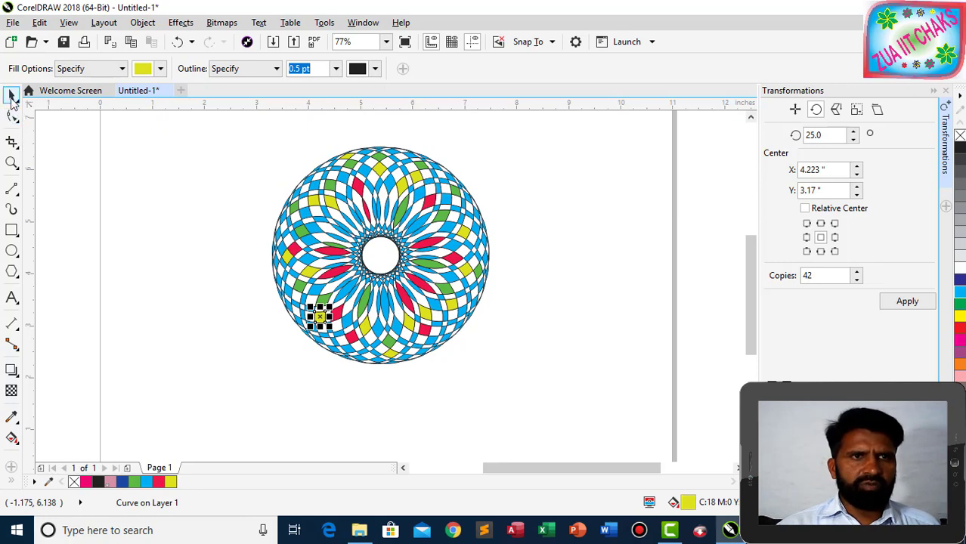
left_click(13, 95)
Delete the coloured fill pieces and the blue rosette, clearing the page.
mouse_move(245, 137)
left_mouse_down()
mouse_move(295, 140)
mouse_move(506, 348)
mouse_move(531, 415)
left_mouse_up()
key("Delete")
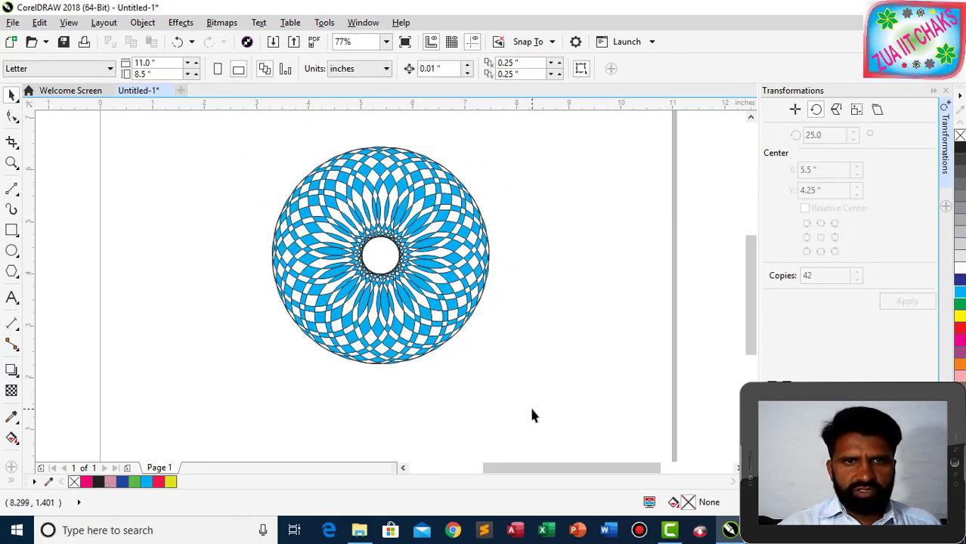
left_click_drag(194, 129, 496, 367)
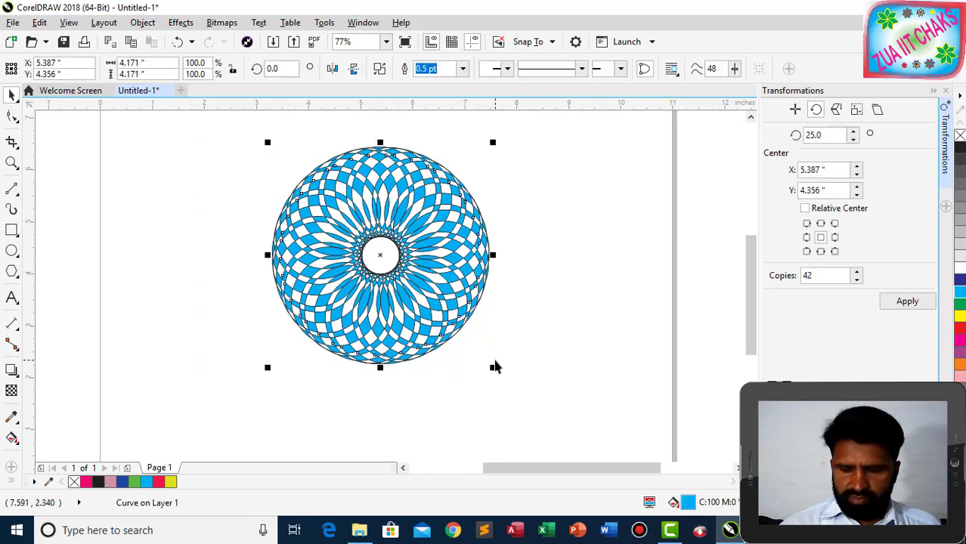
key("Delete")
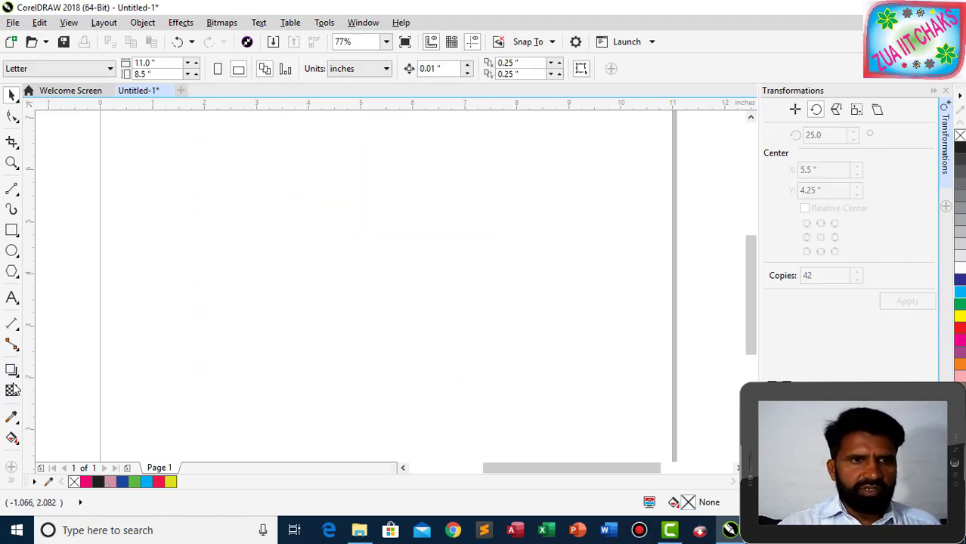
Add a line of 24 pt Arial artistic text with a person's name followed by 'IIT Chakswari'.
left_click(11, 297)
left_click(195, 242)
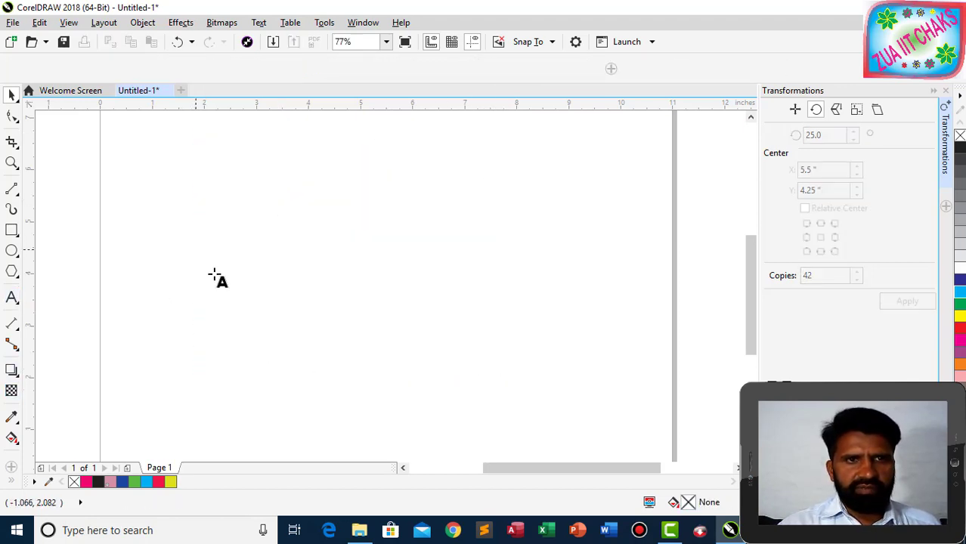
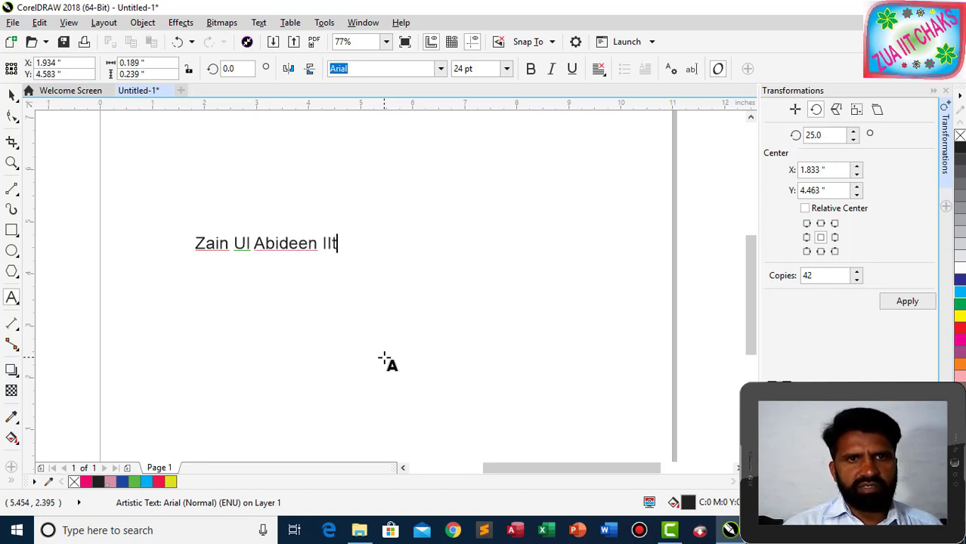
type("IIT C")
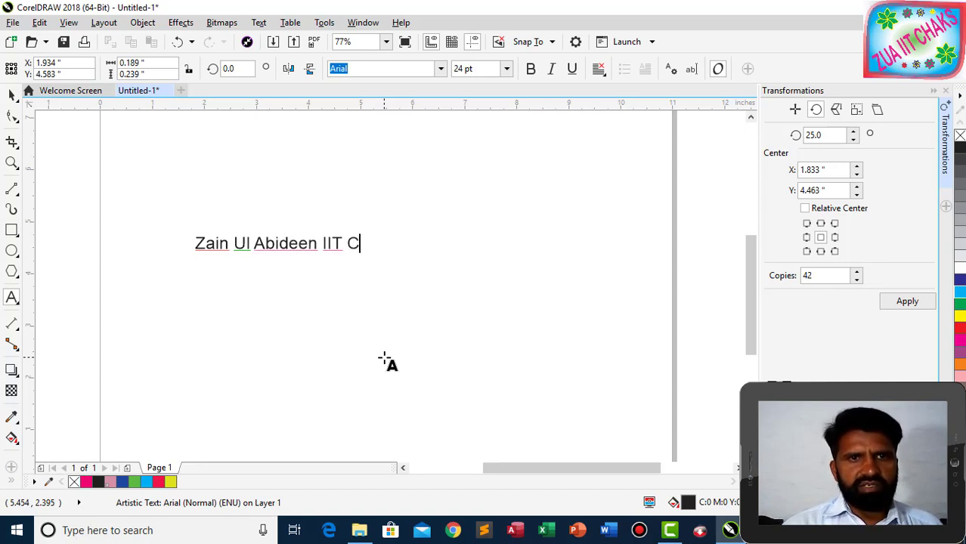
type("hakswqari")
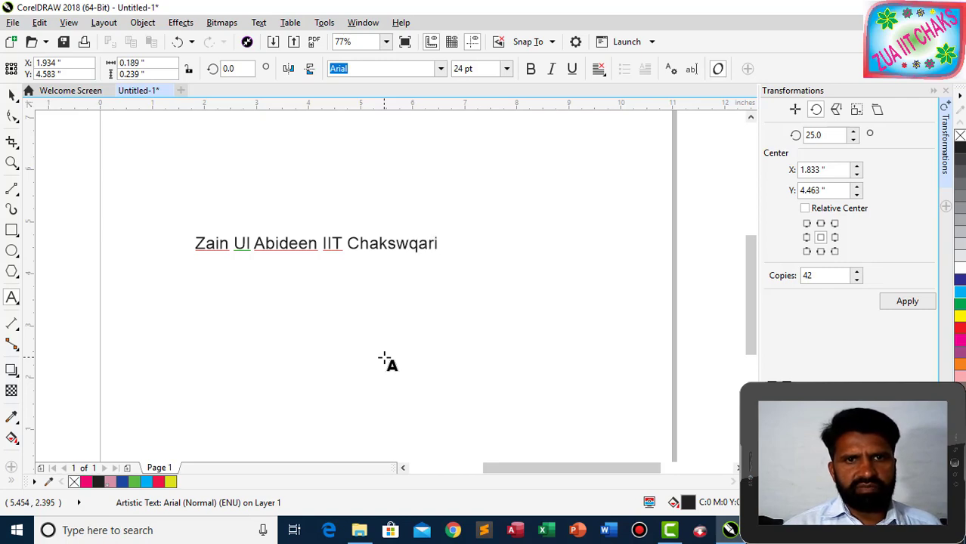
key("BackSpace")
key("BackSpace")
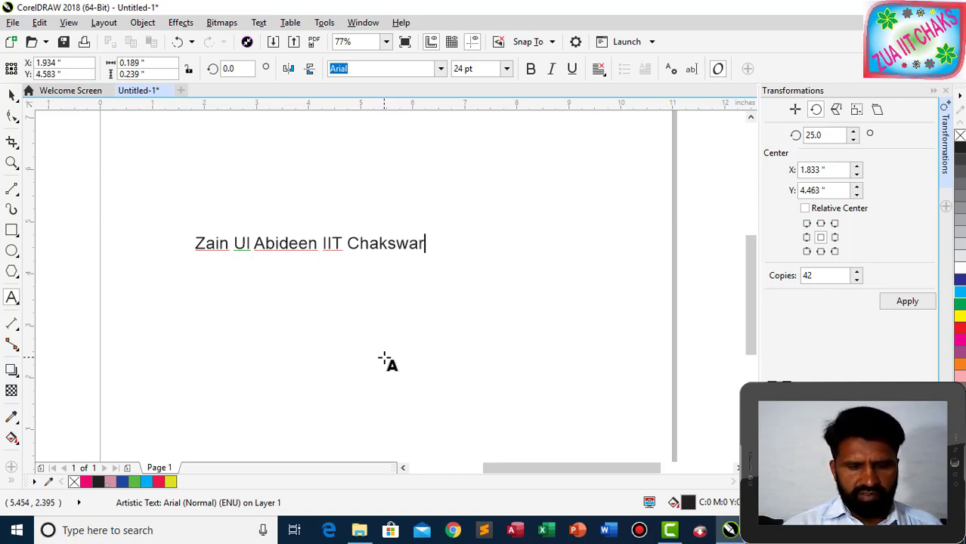
Finish the word 'Chakswari' and scale the text up to about 62.5 pt.
type("ari")
left_click(11, 94)
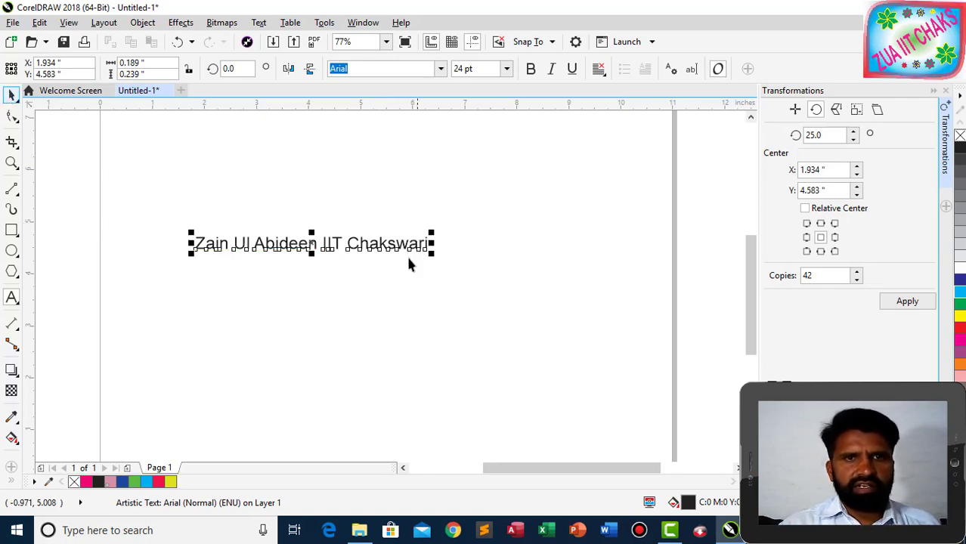
left_click_drag(431, 255, 715, 400)
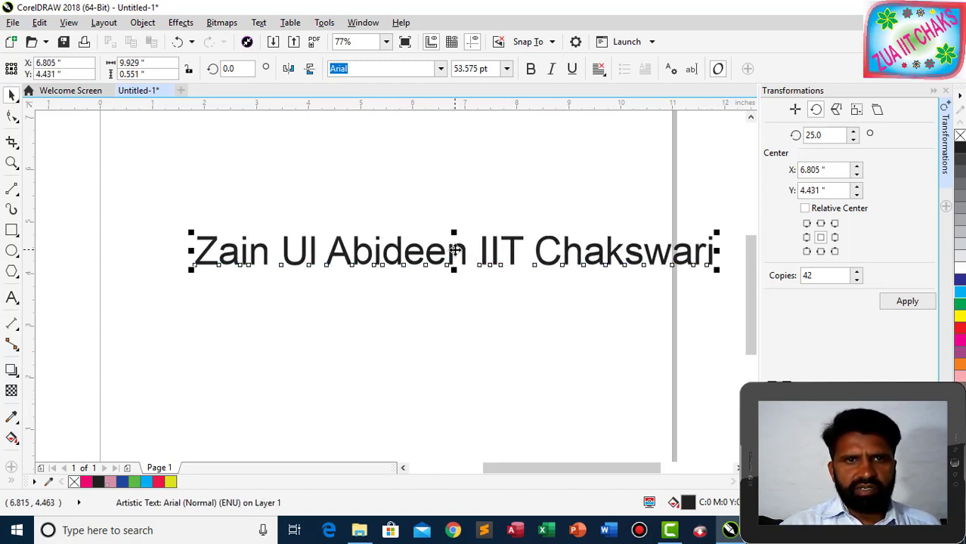
left_click_drag(454, 252, 362, 286)
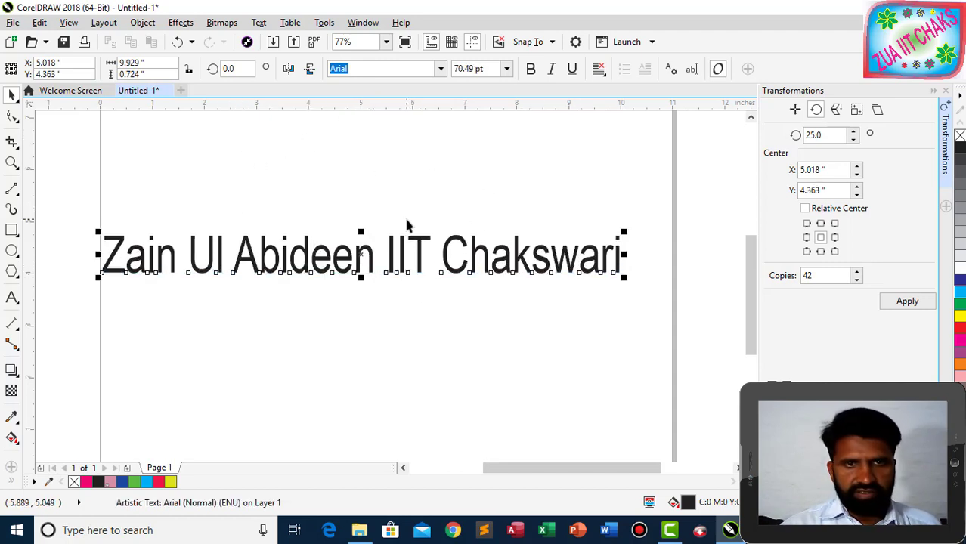
key("ctrl+z")
left_click_drag(625, 271, 690, 303)
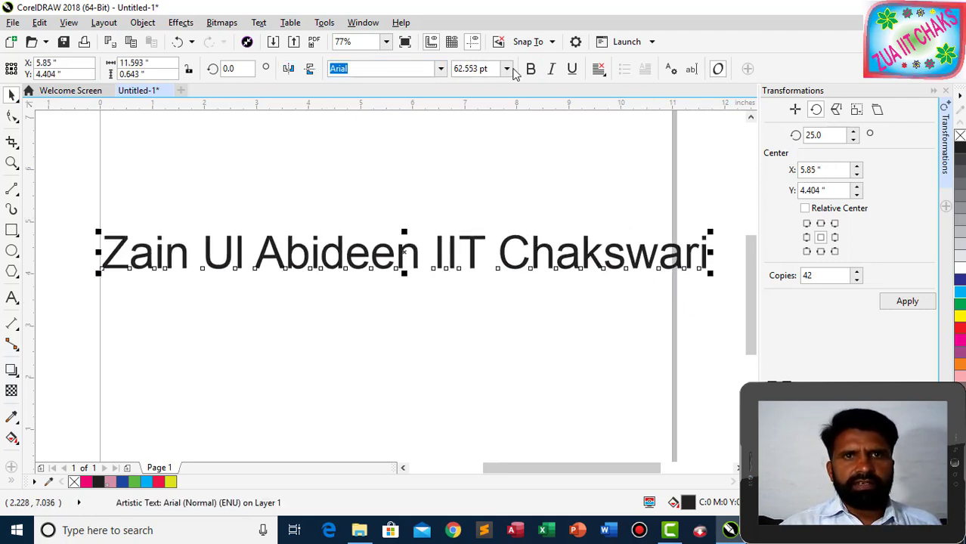
Set the text to Arial Bold and fill it magenta.
left_click(442, 69)
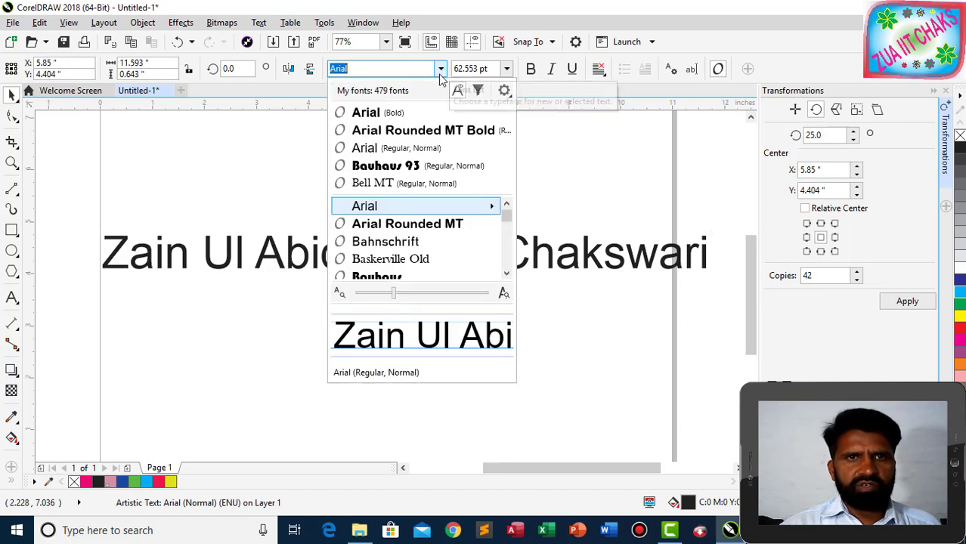
left_click(381, 112)
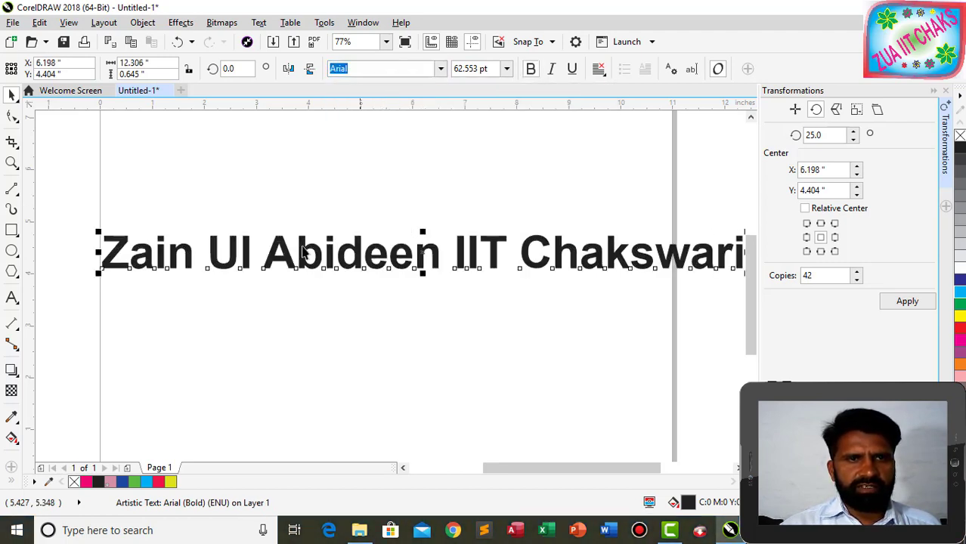
left_click(959, 339)
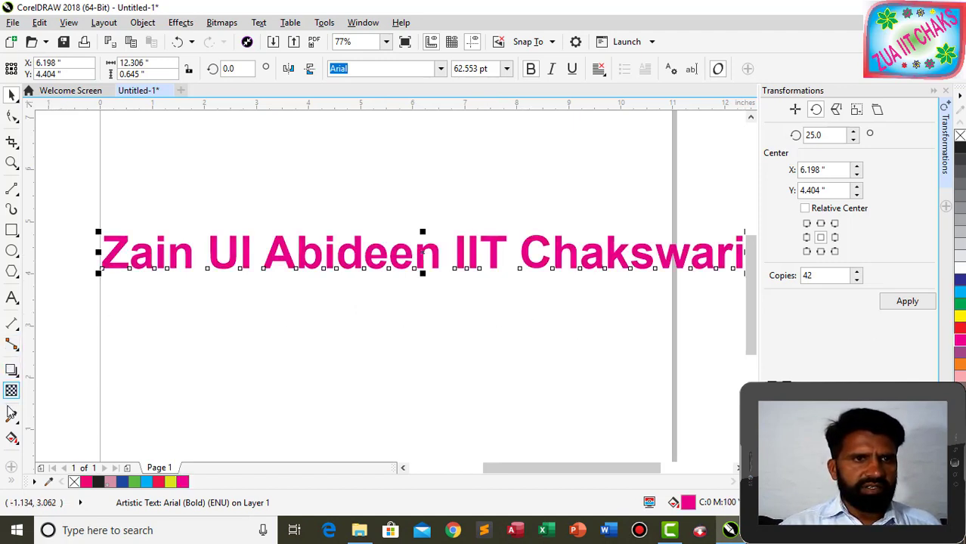
Draw a straight line across the text from the Z to past 'Chakswari' and close the Transformations docker.
left_click(11, 189)
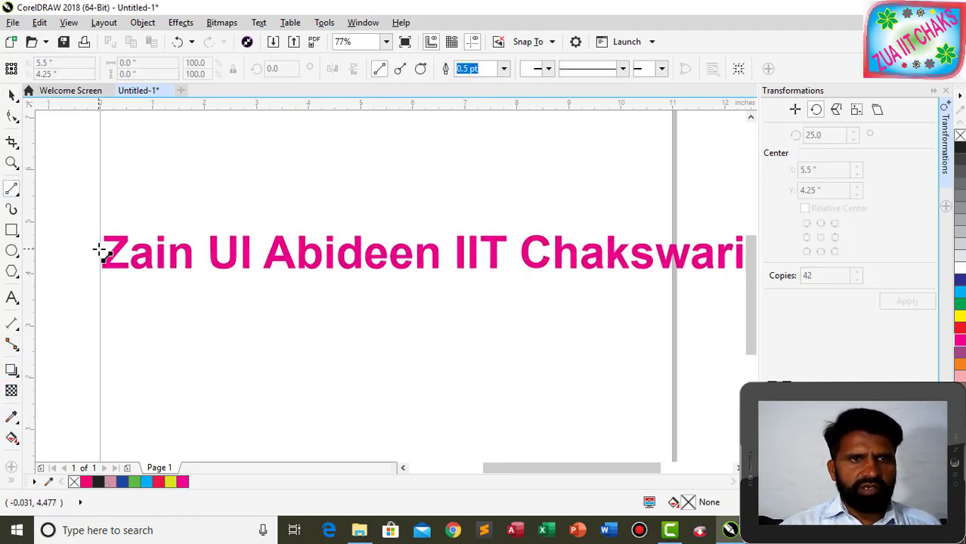
left_click(91, 249)
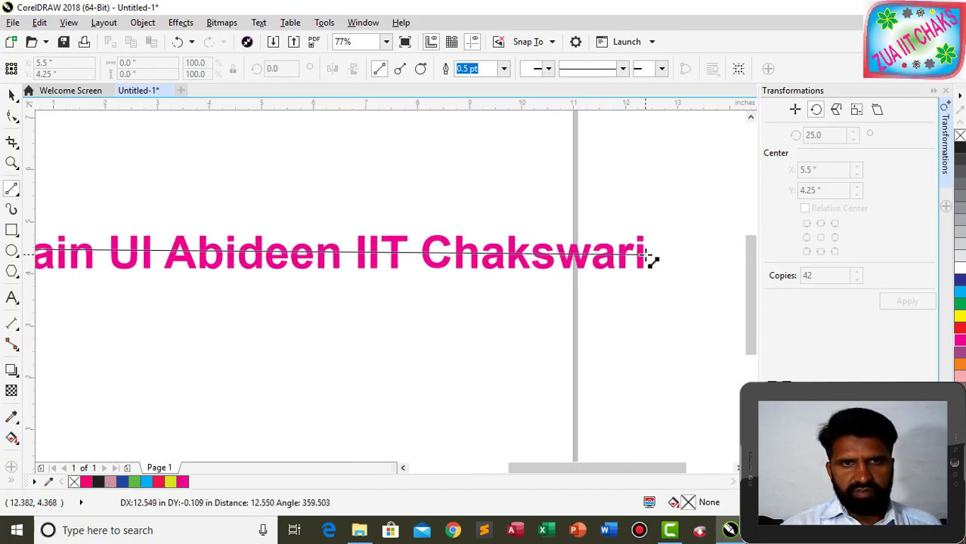
left_click(648, 257)
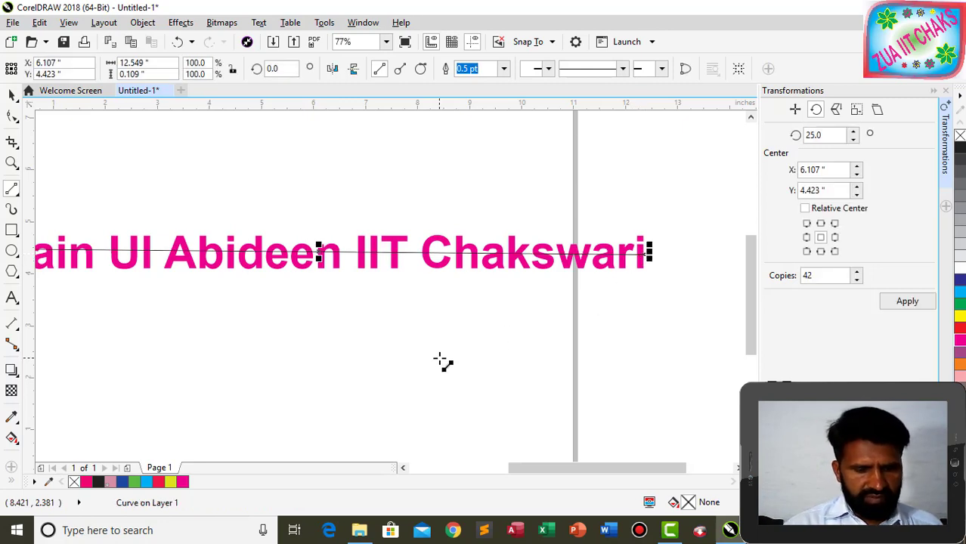
key("shift+F2")
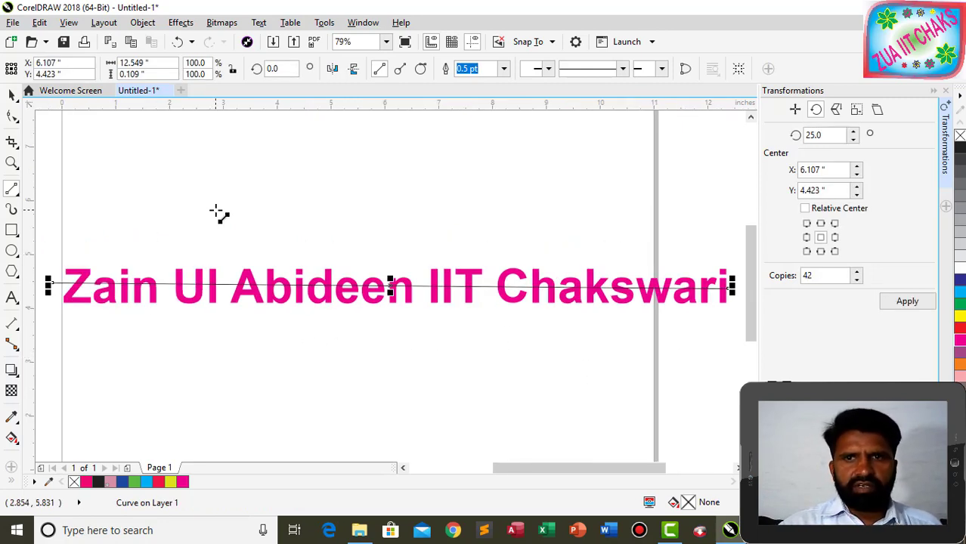
left_click(945, 89)
key("shift+F2")
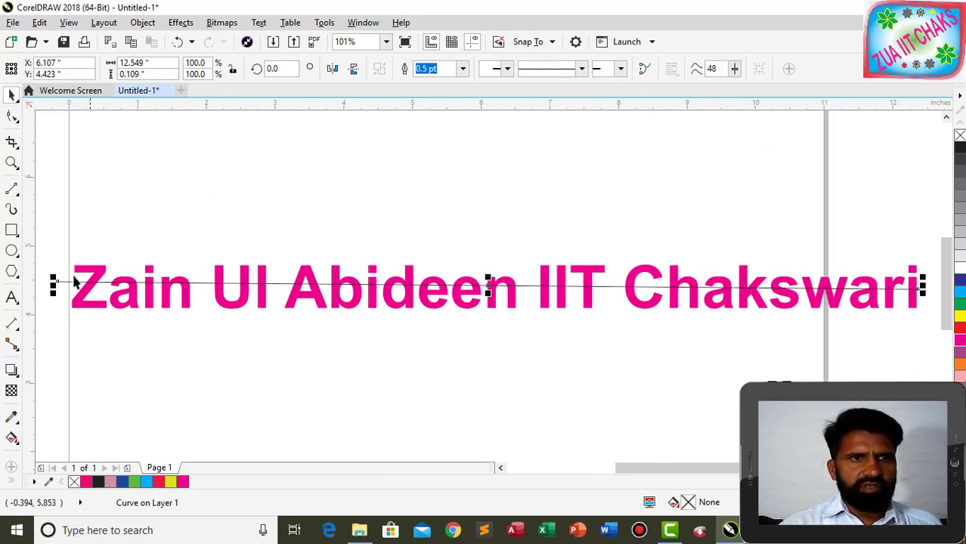
Convert the line to a curve and bend it gently downward near 'Chakswari'.
left_click(12, 116)
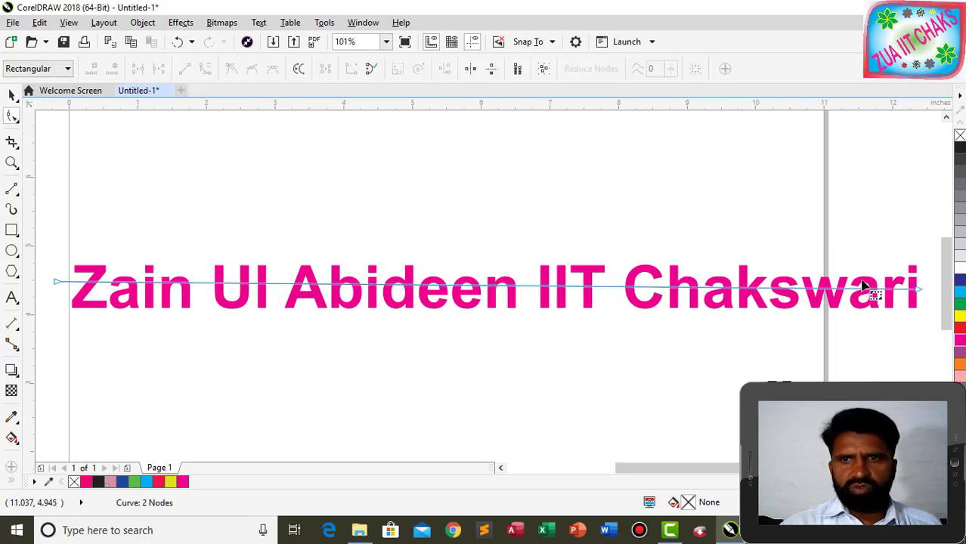
left_click(919, 290)
left_click(205, 69)
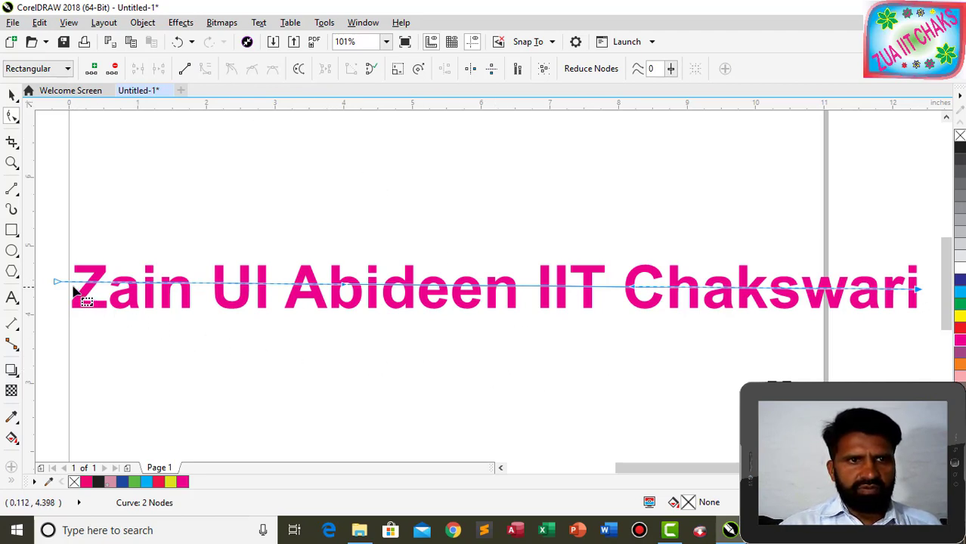
left_click(344, 285)
left_click_drag(344, 287, 352, 288)
mouse_move(632, 292)
left_mouse_down()
mouse_move(635, 310)
mouse_move(627, 307)
left_mouse_up()
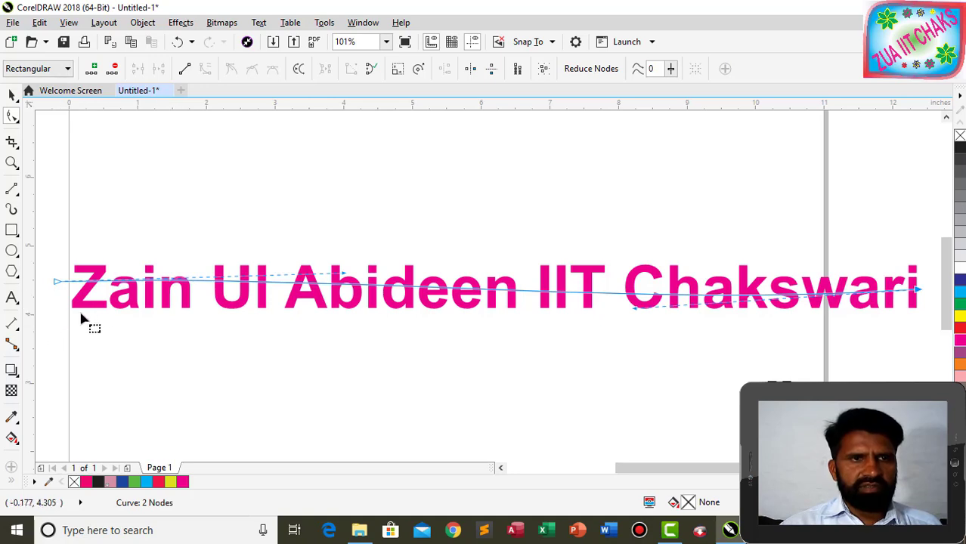
left_click(11, 94)
left_click(16, 446)
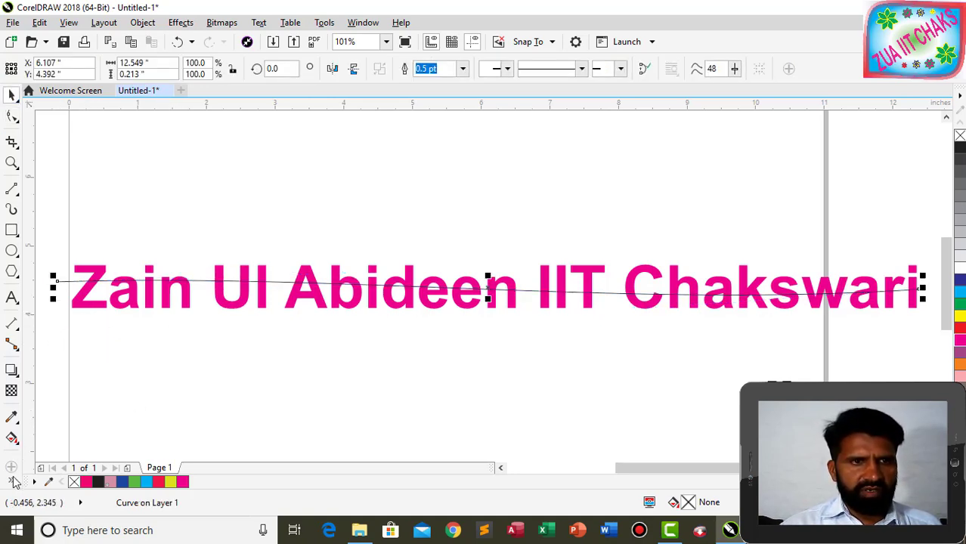
Set Smart Fill to fill enclosed areas with a blue fill colour.
left_click(34, 472)
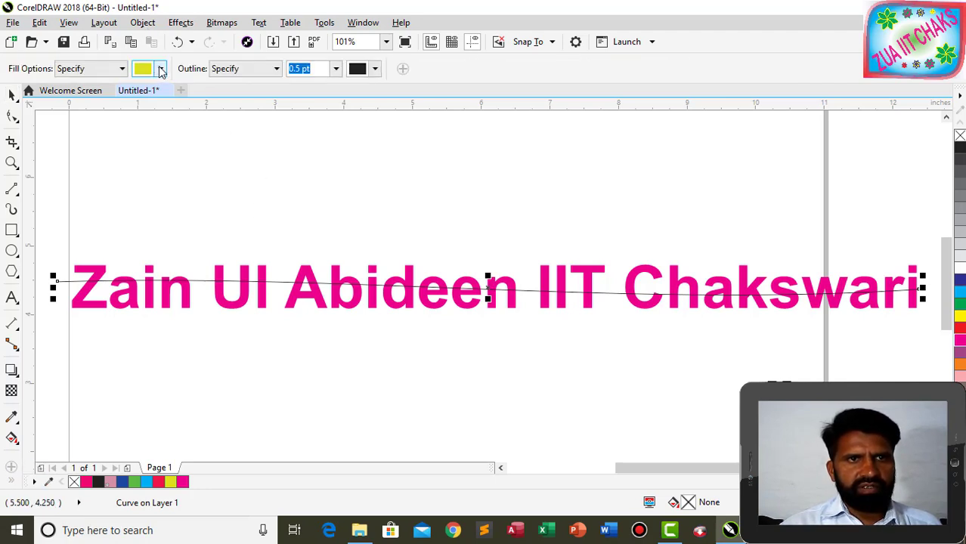
left_click(161, 70)
left_click(233, 170)
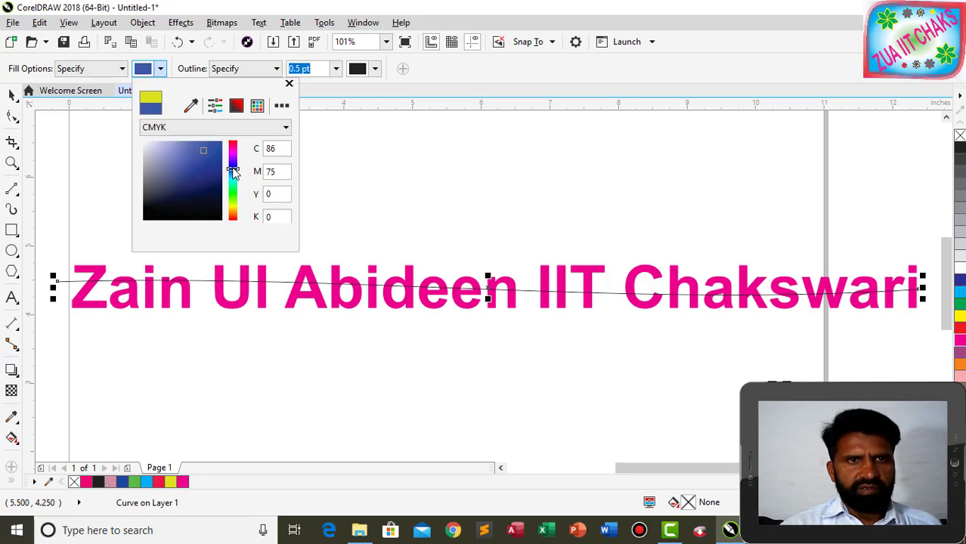
left_click(212, 147)
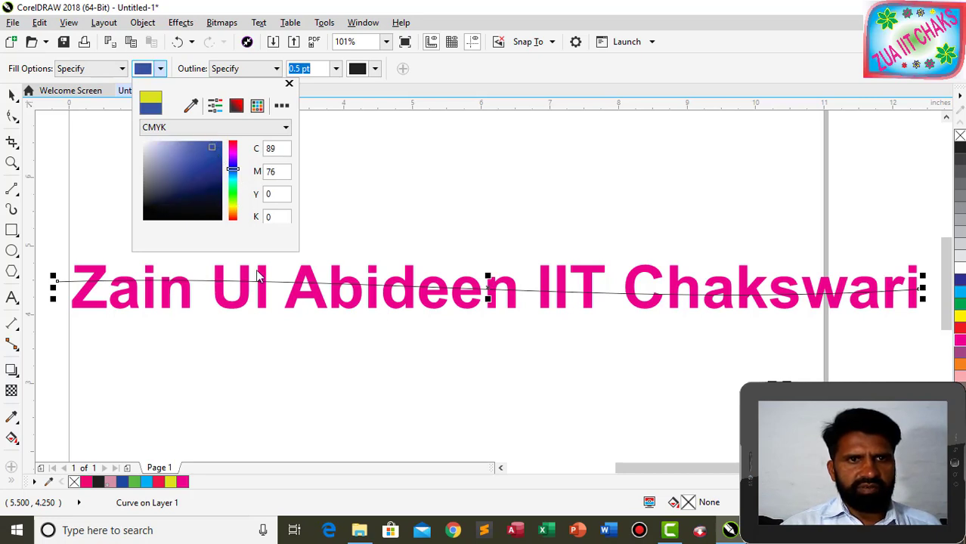
left_click(93, 270)
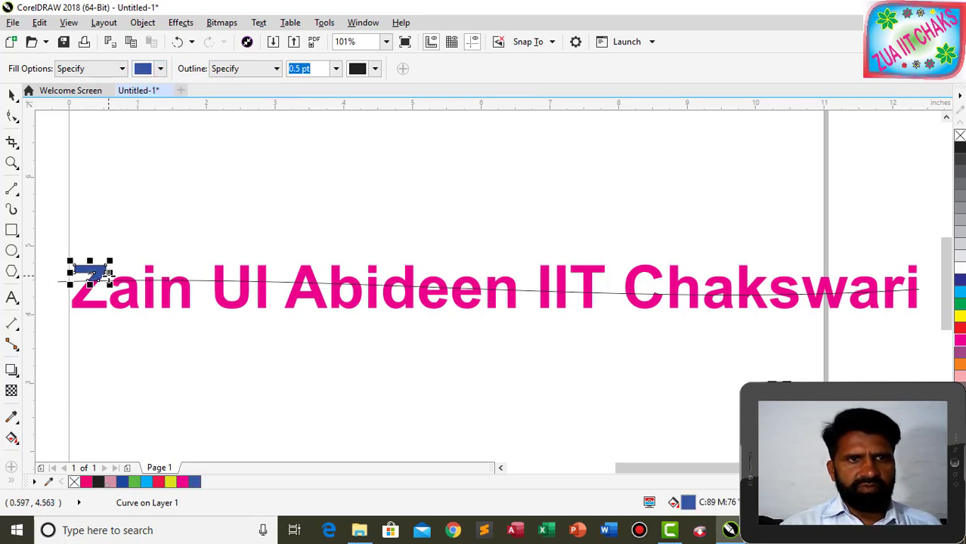
left_click(125, 281)
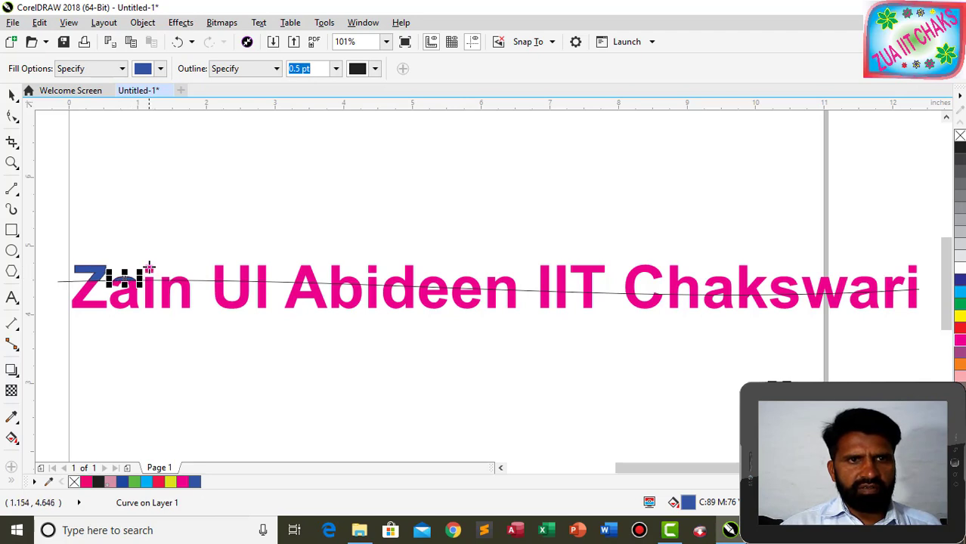
left_click(152, 278)
left_click(185, 280)
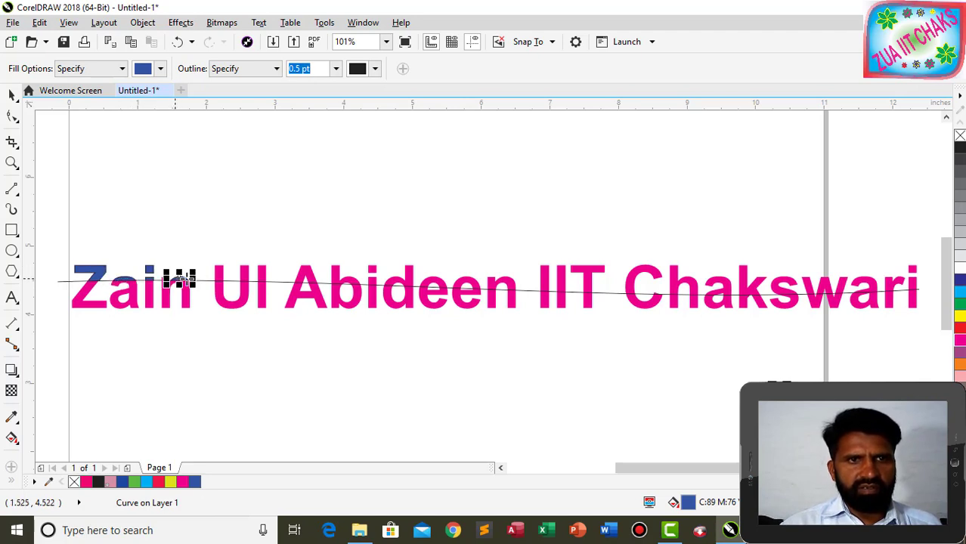
left_click(246, 273)
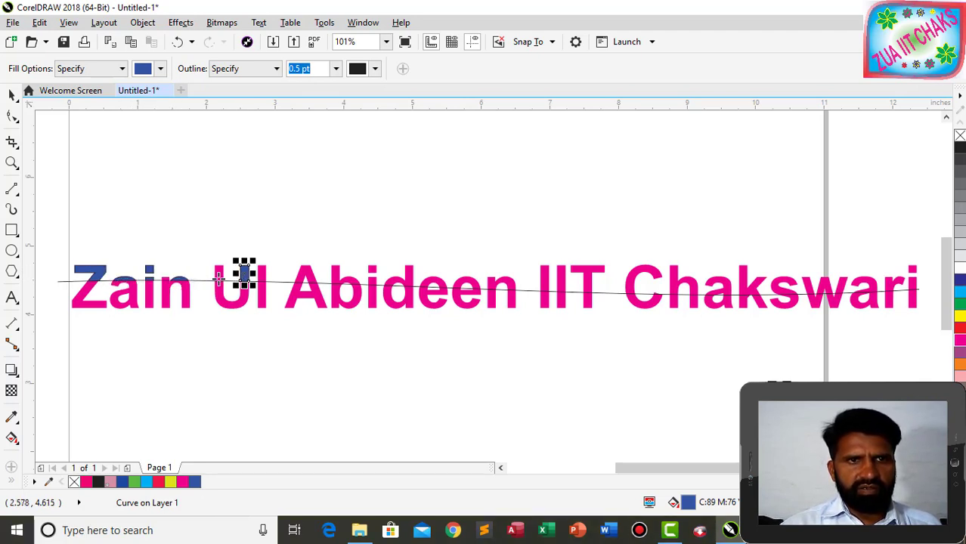
left_click(166, 280)
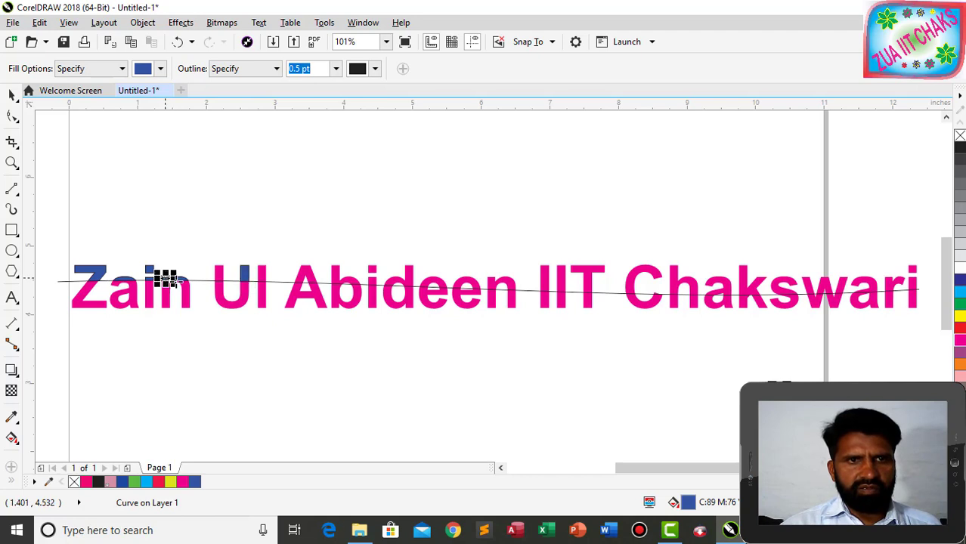
left_click(217, 273)
left_click(266, 273)
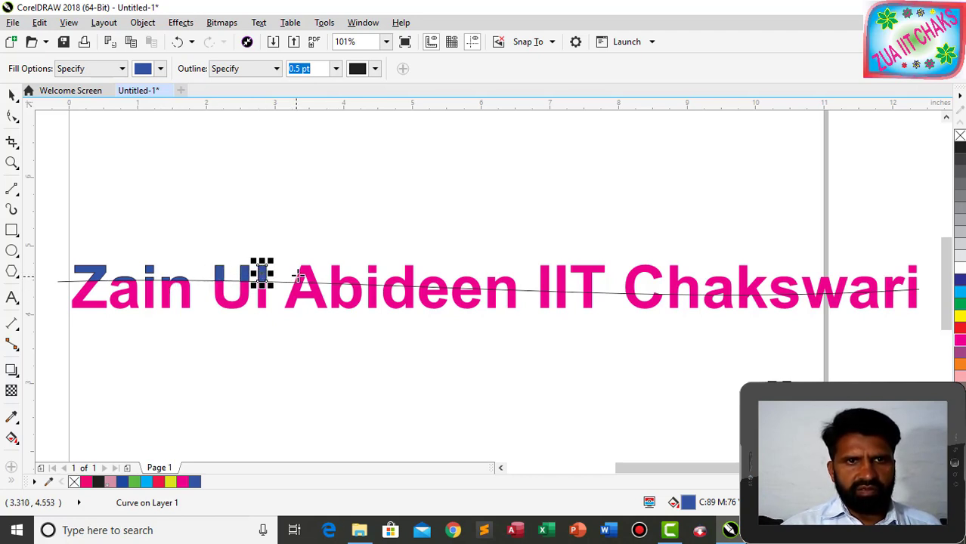
left_click(309, 277)
left_click(346, 278)
left_click(372, 269)
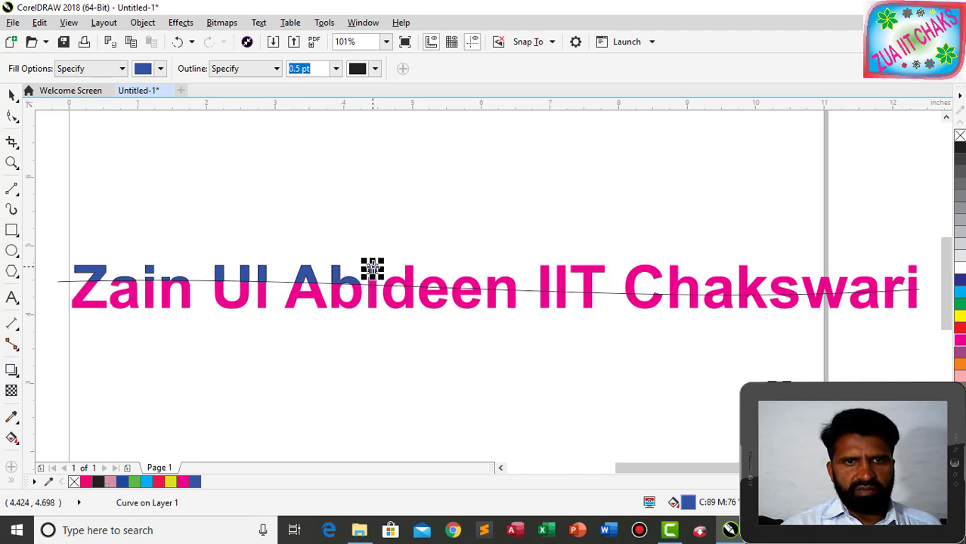
left_click(374, 281)
left_click(409, 273)
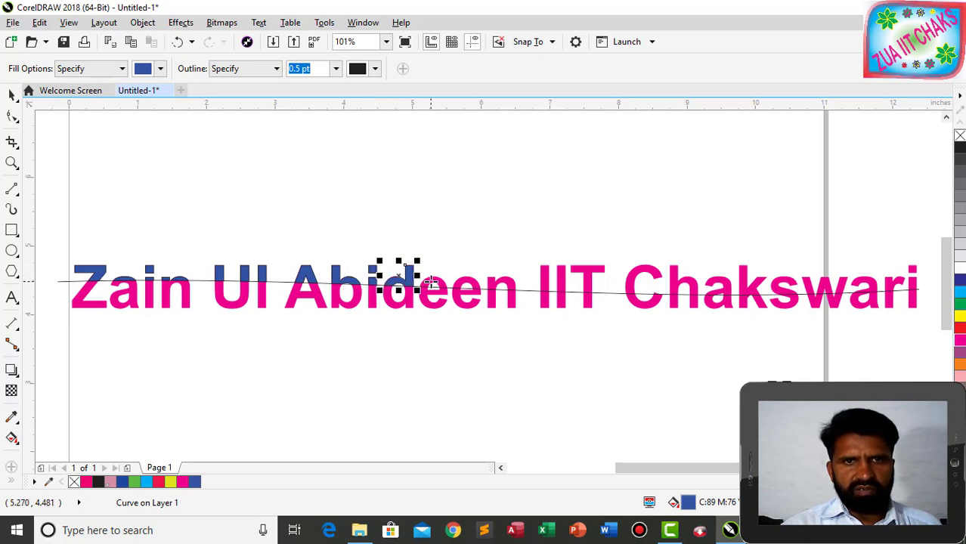
left_click(436, 279)
left_click(469, 281)
left_click(502, 285)
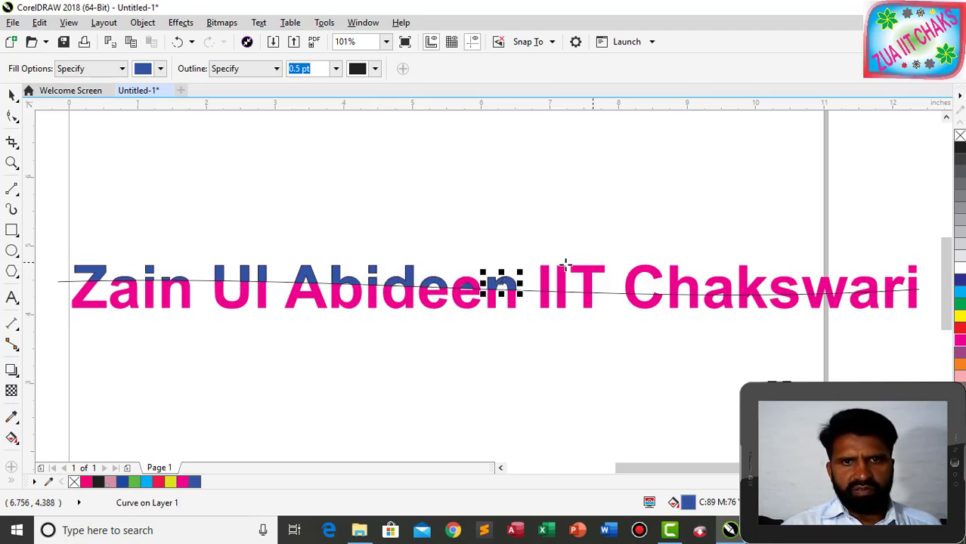
left_click(473, 281)
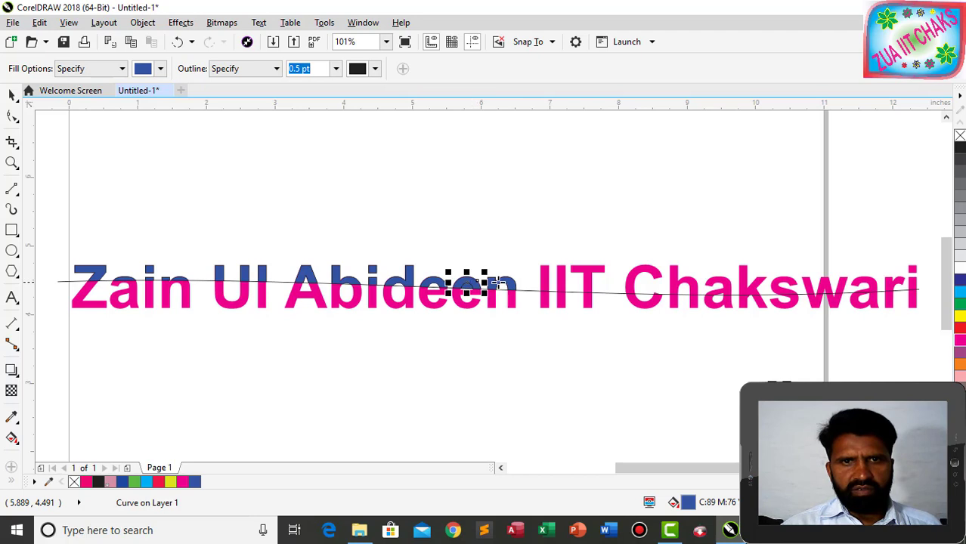
Fill the upper pieces of 'IIT Chakswari' blue, undoing an accidental whole-text fill.
left_click(546, 279)
left_click(562, 278)
left_click(586, 276)
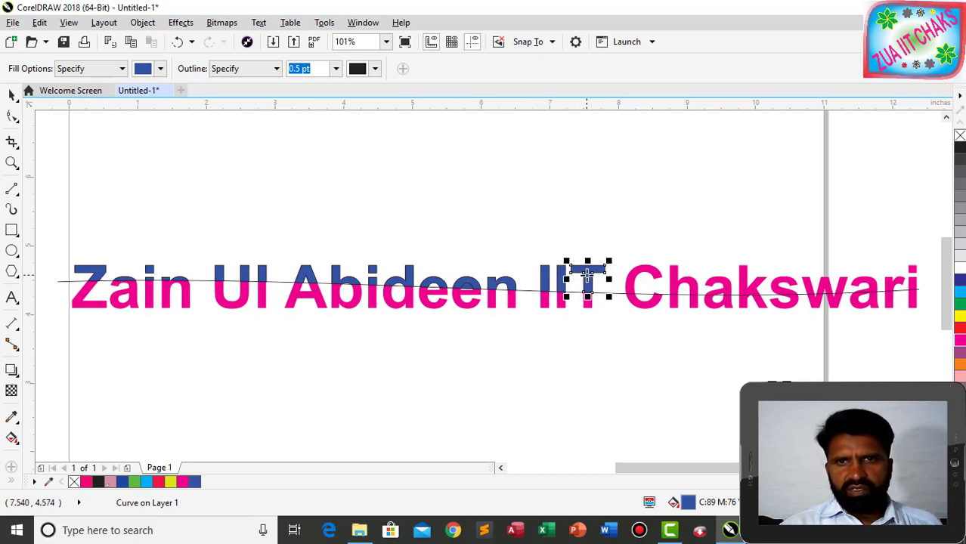
left_click(661, 276)
left_click(680, 278)
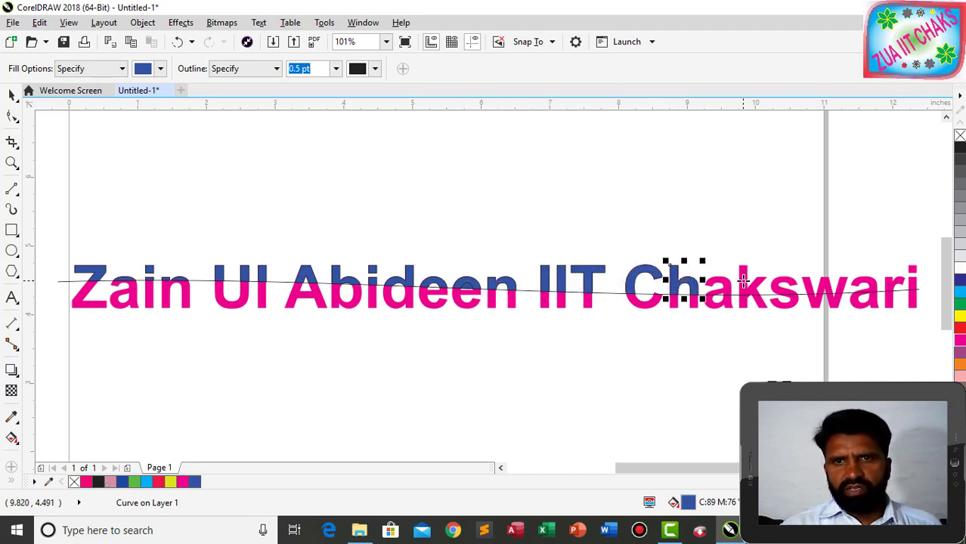
left_click(722, 280)
left_click(747, 279)
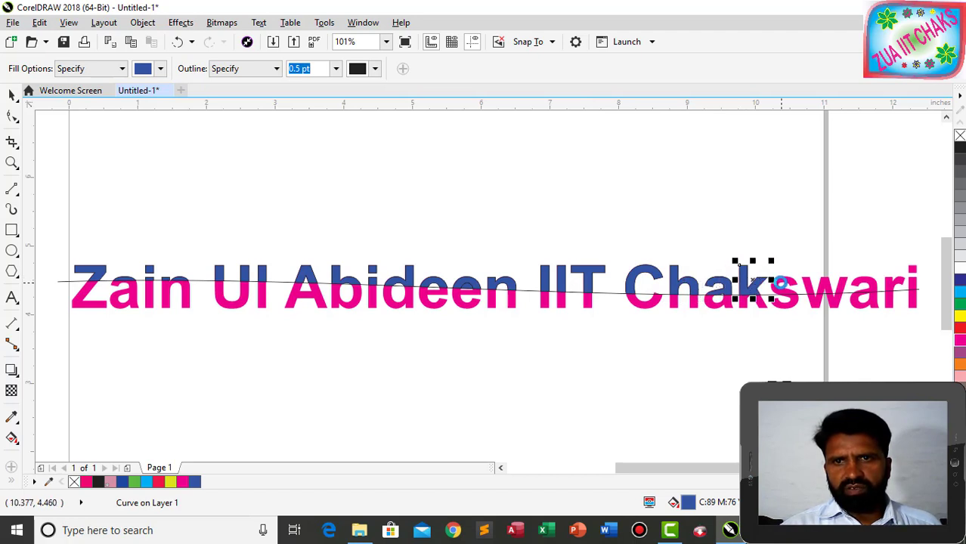
left_click(780, 283)
key("ctrl+z")
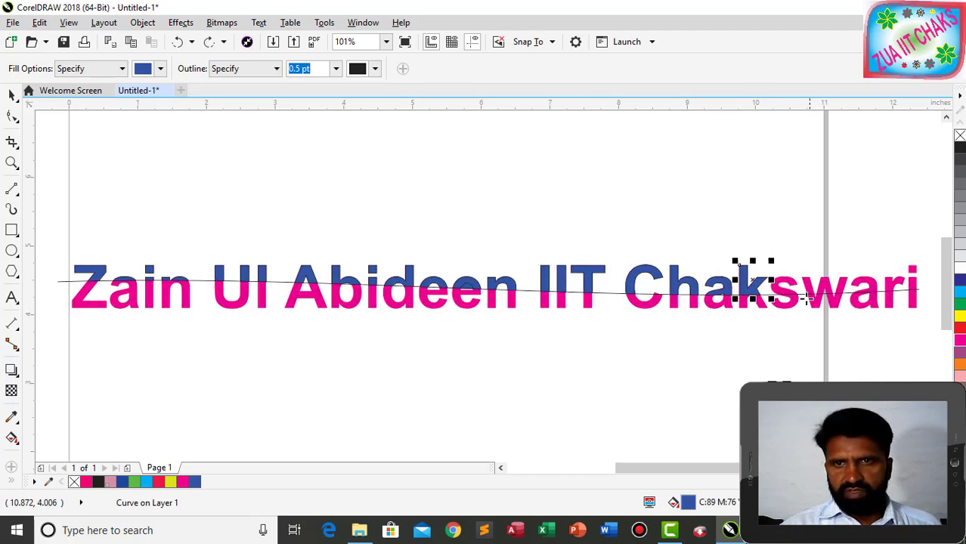
left_click(791, 281)
left_click(827, 283)
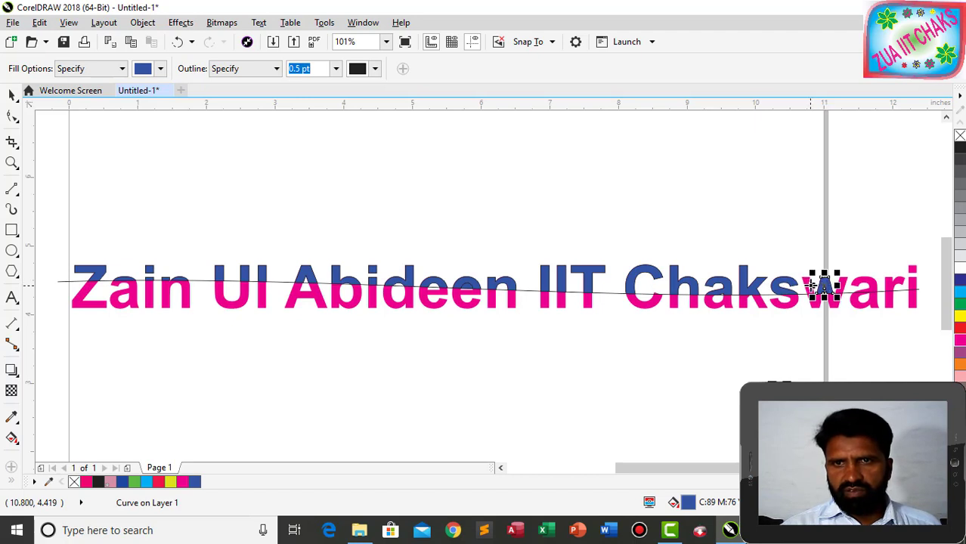
left_click(809, 282)
left_click(844, 281)
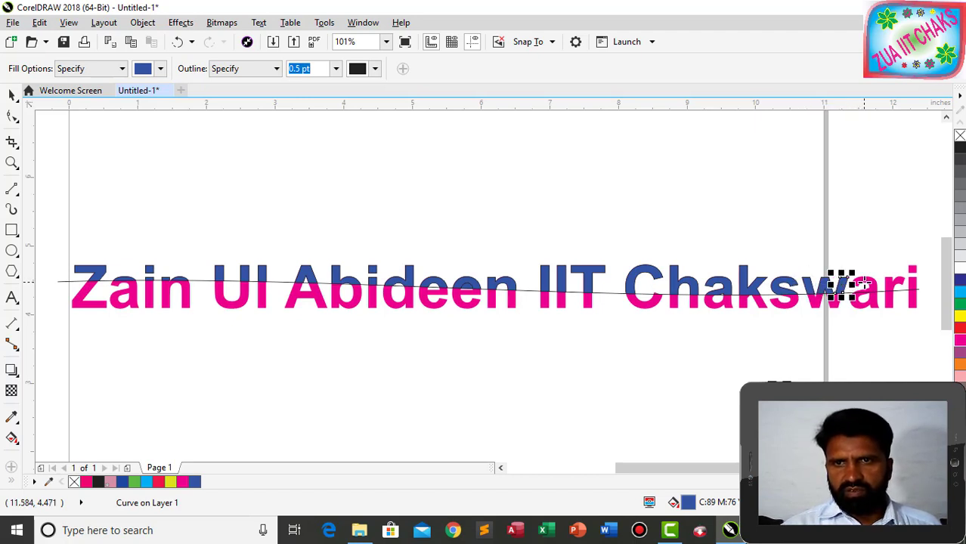
left_click(868, 281)
left_click(896, 282)
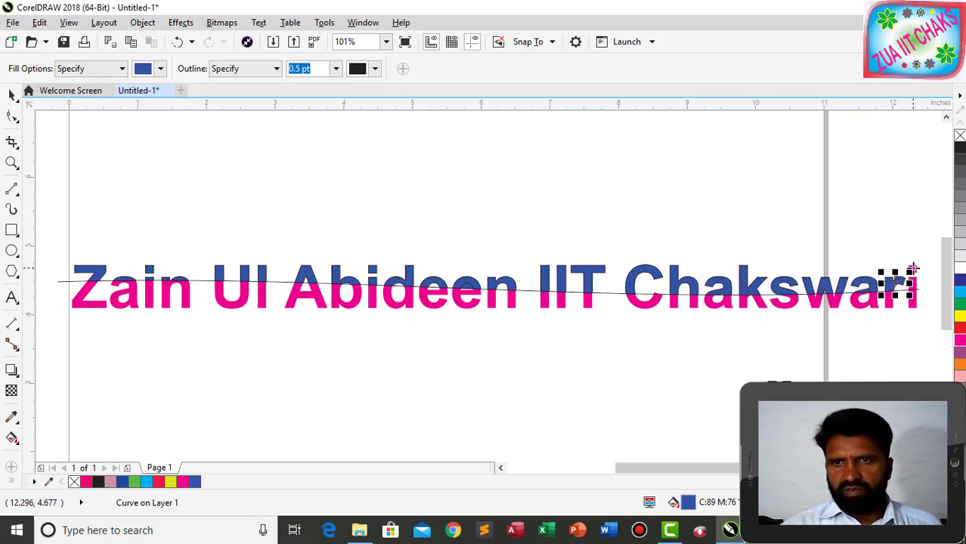
left_click(913, 271)
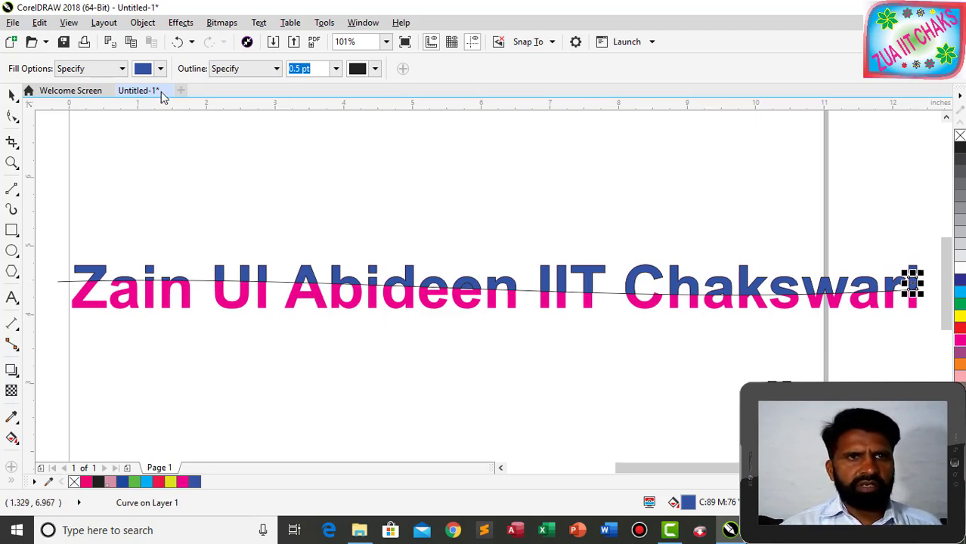
Change the fill colour to light green.
left_click(160, 69)
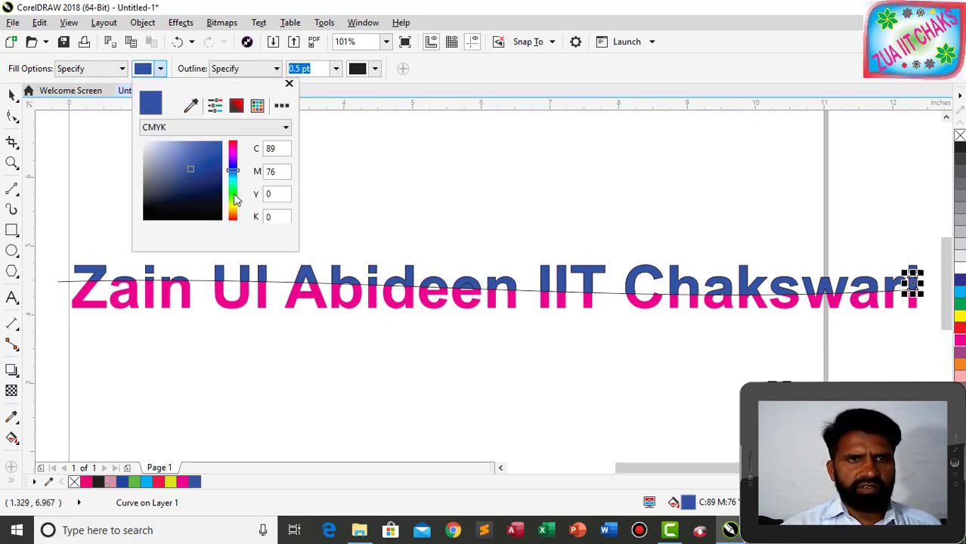
left_click(232, 193)
mouse_move(211, 149)
left_mouse_down()
mouse_move(198, 160)
mouse_move(187, 148)
left_mouse_up()
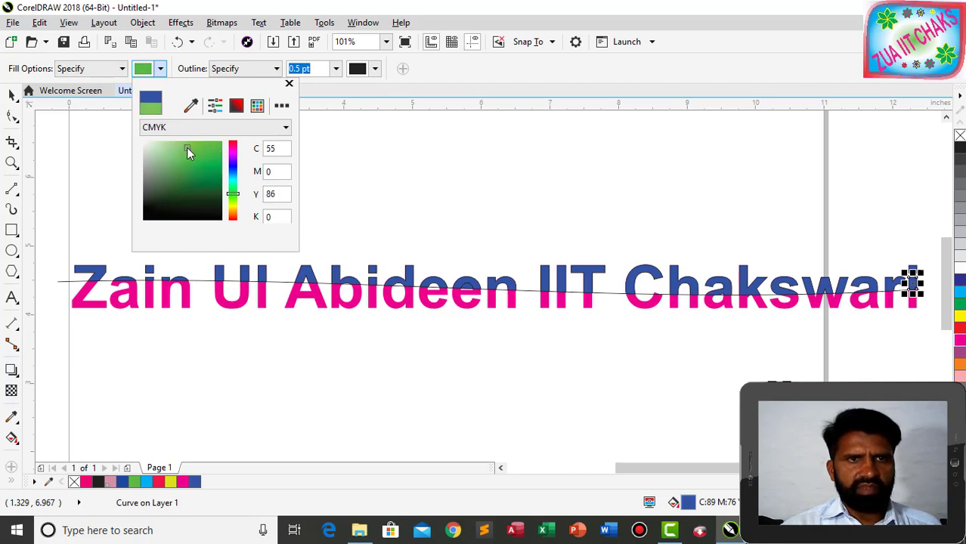
left_click(121, 363)
left_click(94, 303)
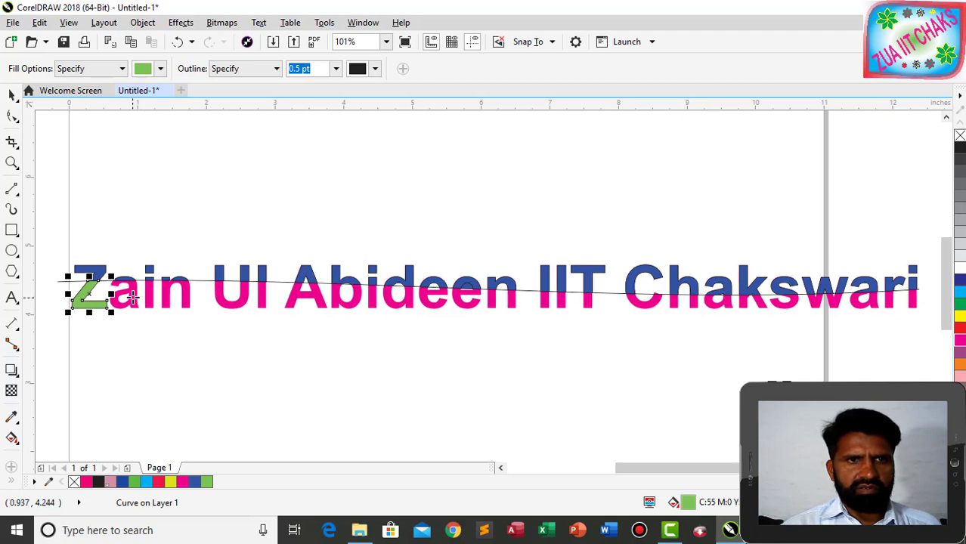
left_click(141, 301)
left_click(149, 300)
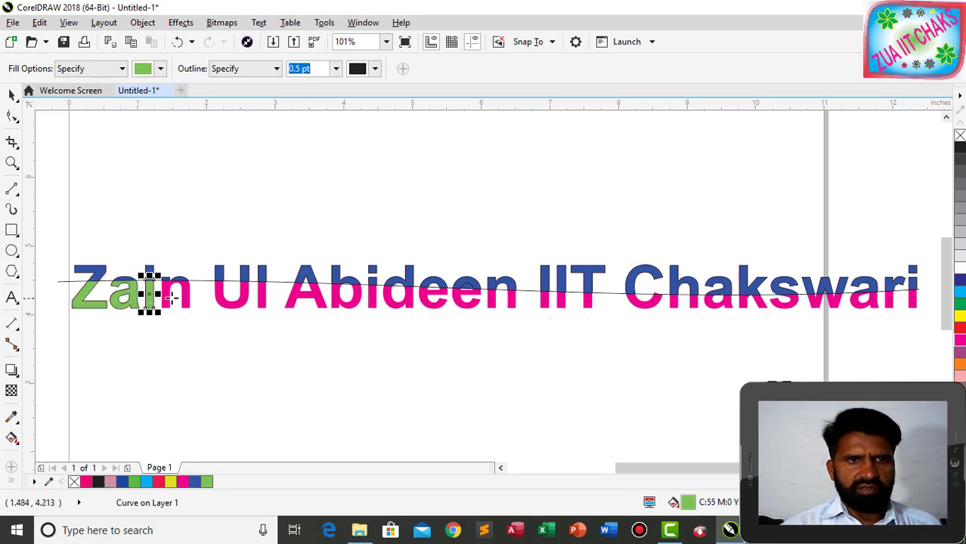
left_click(176, 300)
left_click(261, 300)
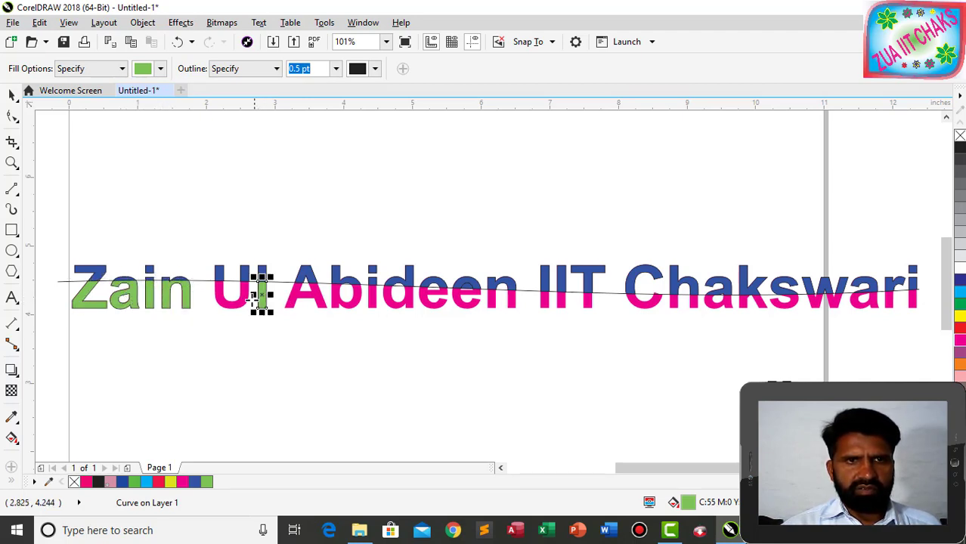
left_click(235, 300)
left_click(317, 303)
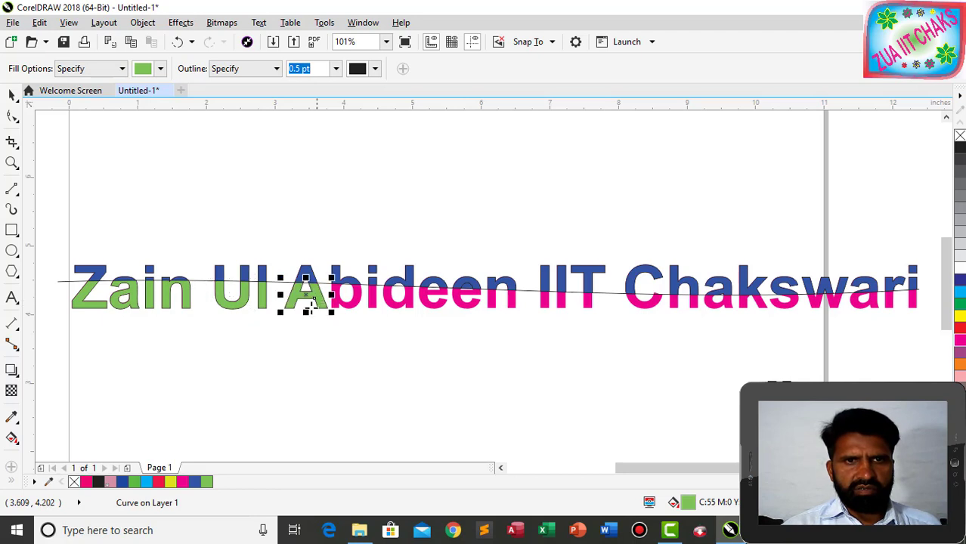
left_click(355, 302)
left_click(371, 299)
left_click(397, 299)
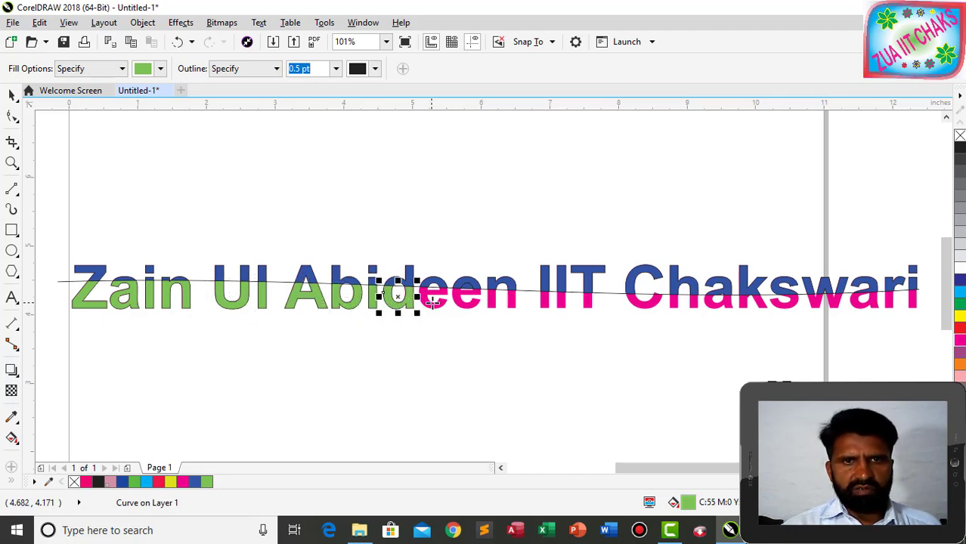
left_click(432, 301)
left_click(468, 302)
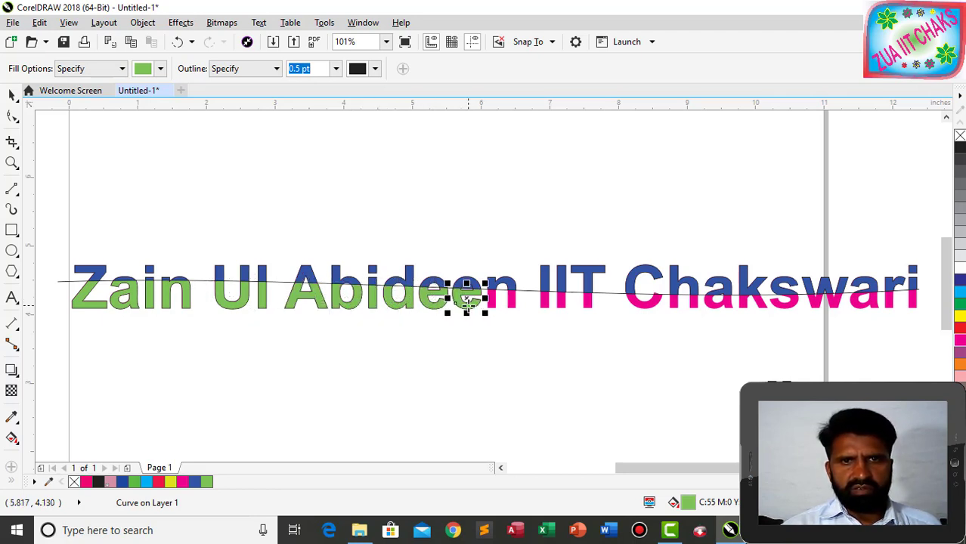
left_click(514, 304)
left_click(558, 304)
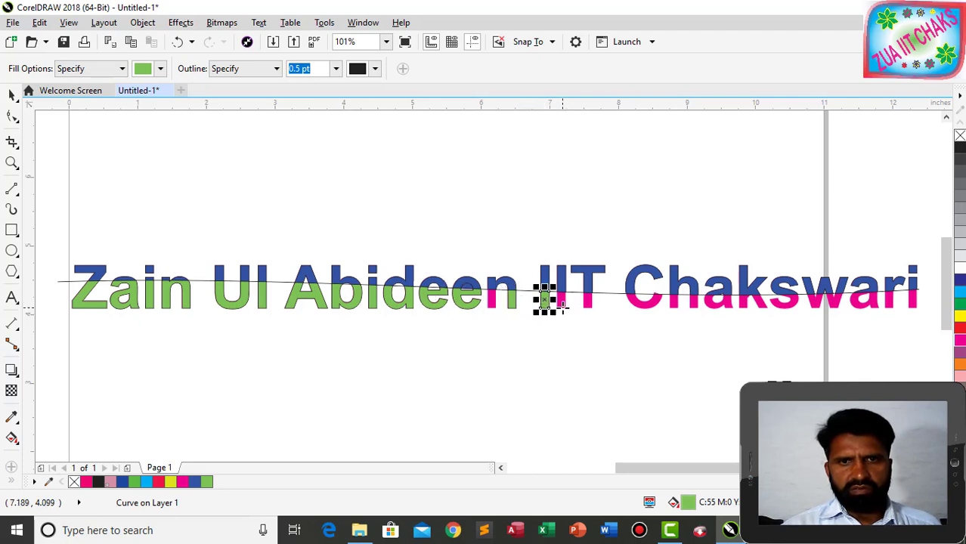
left_click(563, 304)
left_click(491, 302)
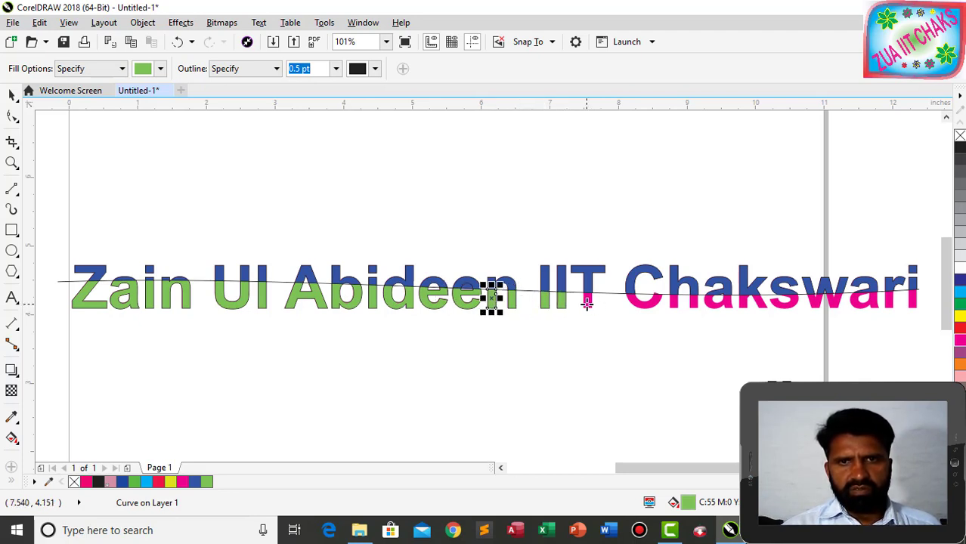
Fill the lower pieces of the T and 'Chakswari' light green, then deselect everything.
left_click(588, 304)
left_click(639, 301)
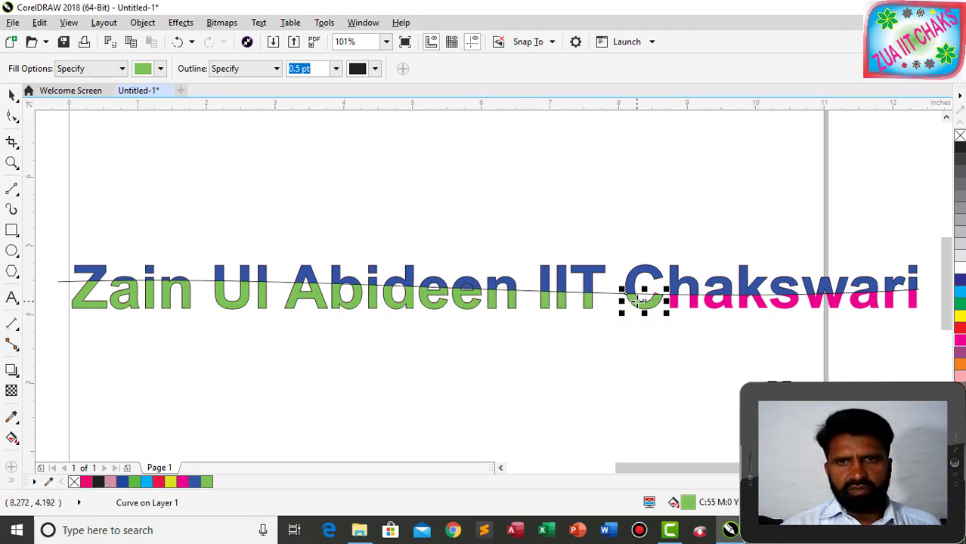
left_click(694, 301)
left_click(718, 304)
left_click(747, 304)
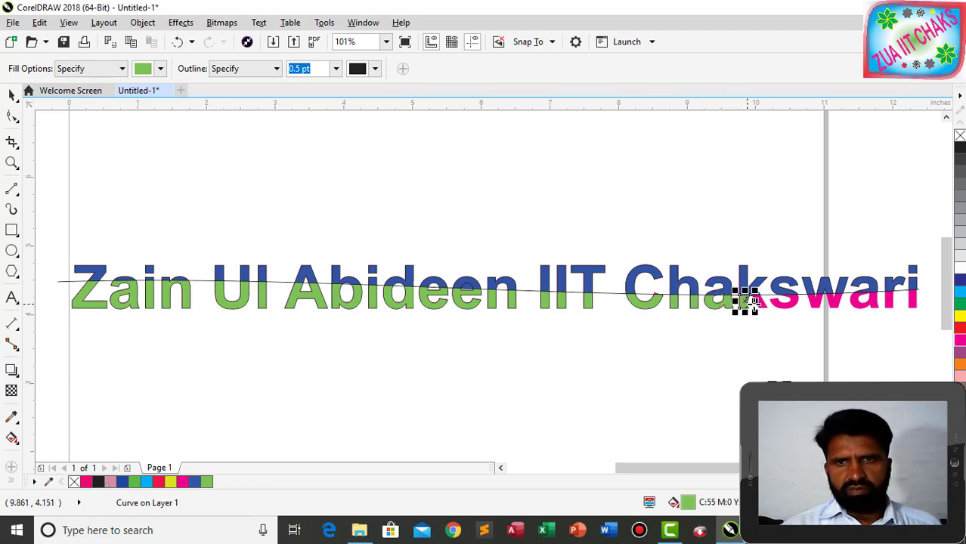
left_click(764, 302)
left_click(782, 303)
left_click(815, 303)
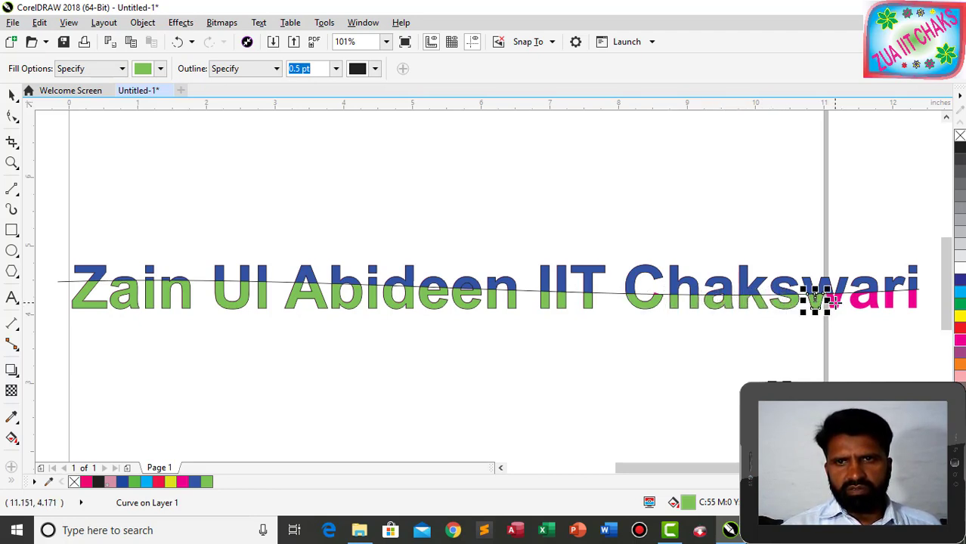
left_click(850, 302)
left_click(869, 303)
left_click(890, 302)
left_click(912, 303)
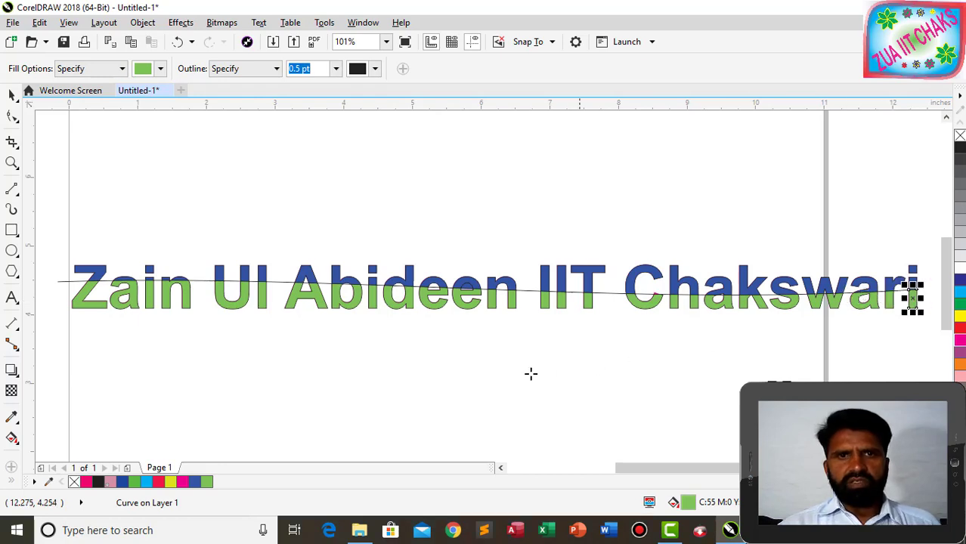
left_click(11, 95)
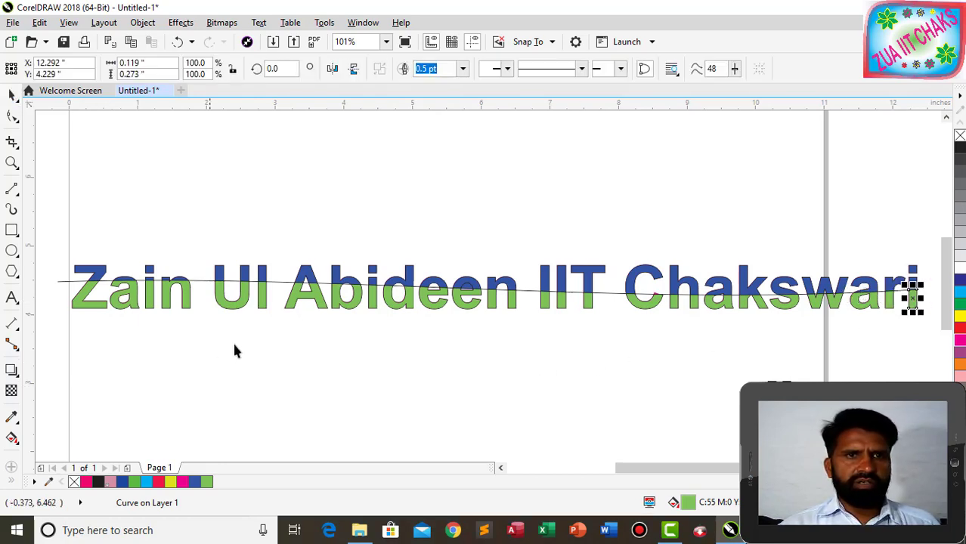
left_click(236, 340)
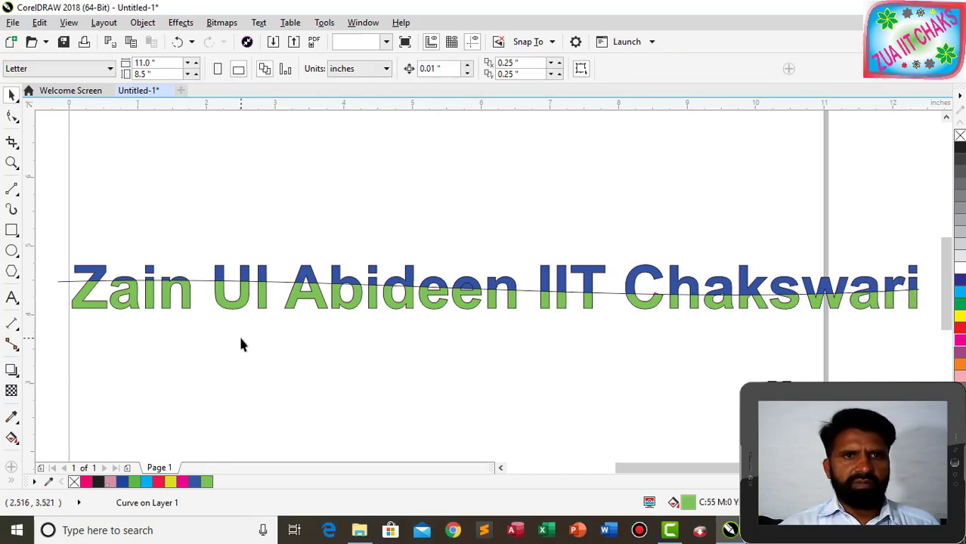
left_click(75, 283)
key("Delete")
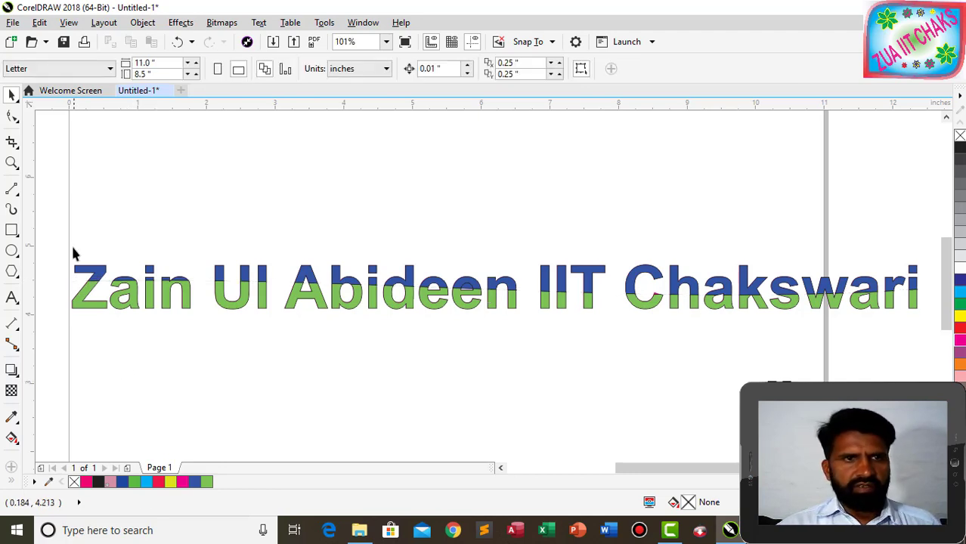
left_click_drag(129, 270, 930, 286)
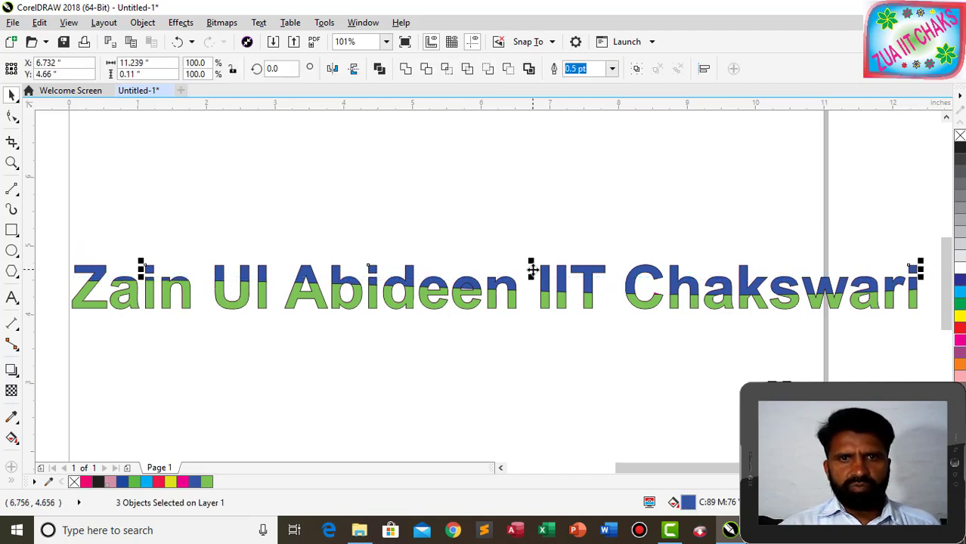
left_click_drag(533, 269, 540, 217)
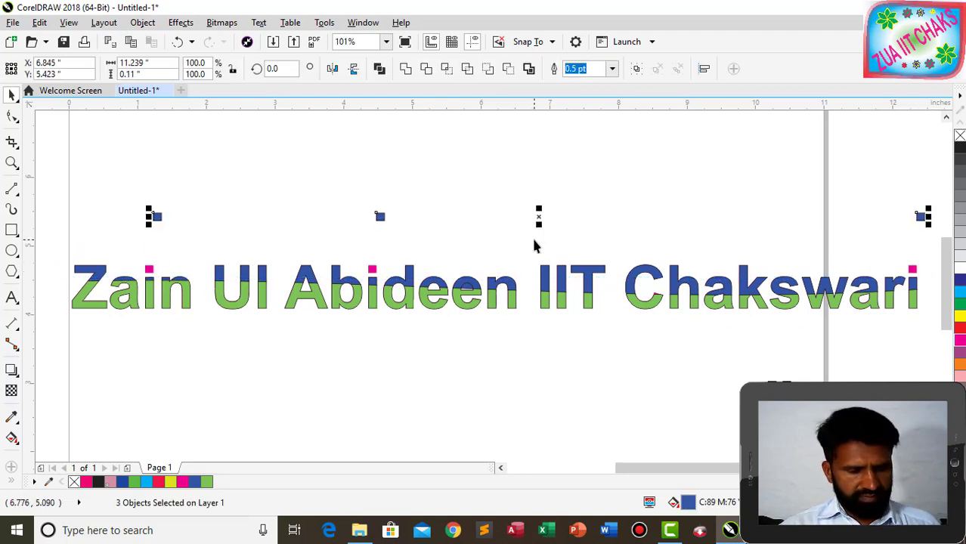
key("ctrl+z")
left_click(78, 255)
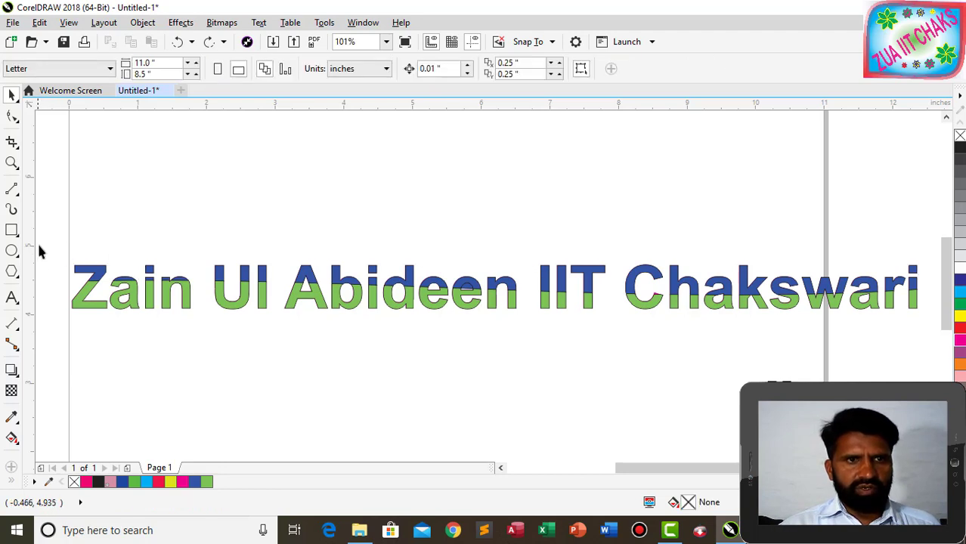
left_click_drag(43, 245, 821, 294)
left_click_drag(369, 278, 372, 229)
key("ctrl+z")
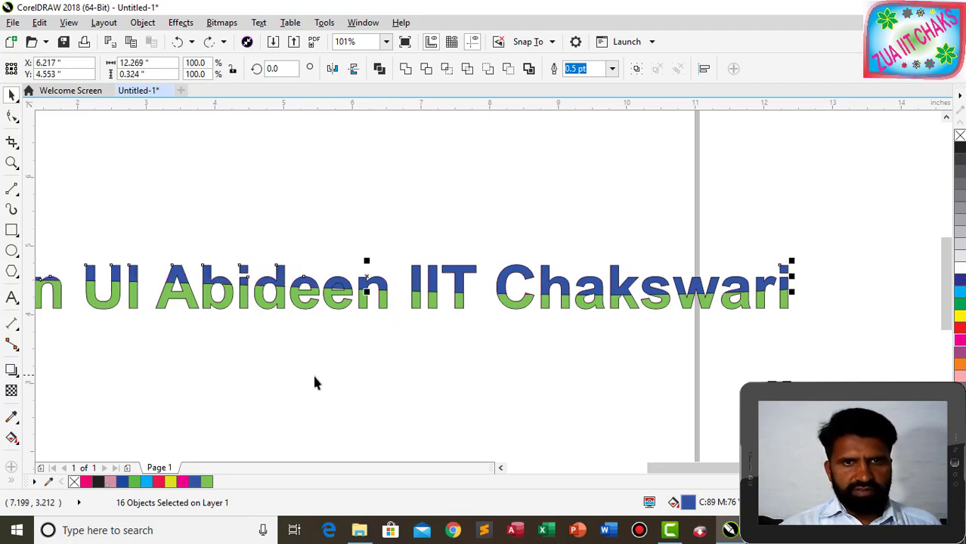
left_click_drag(687, 470, 603, 477)
key("shift+F2")
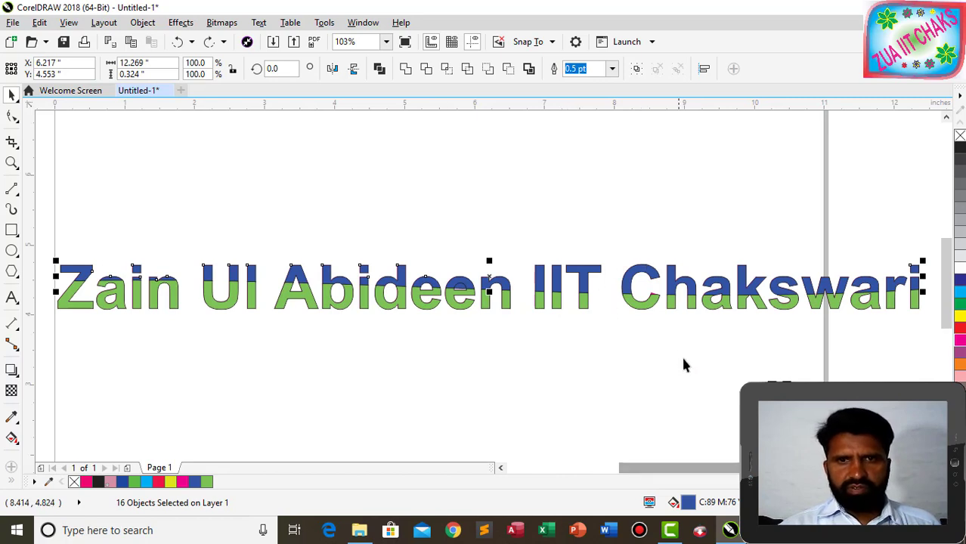
left_click(524, 328)
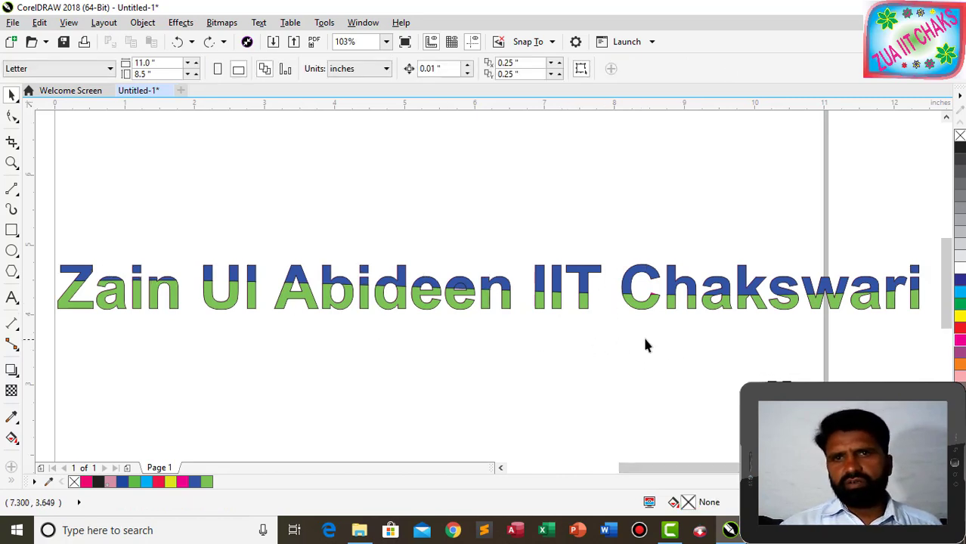
left_click(78, 277)
left_click(108, 282, "shift")
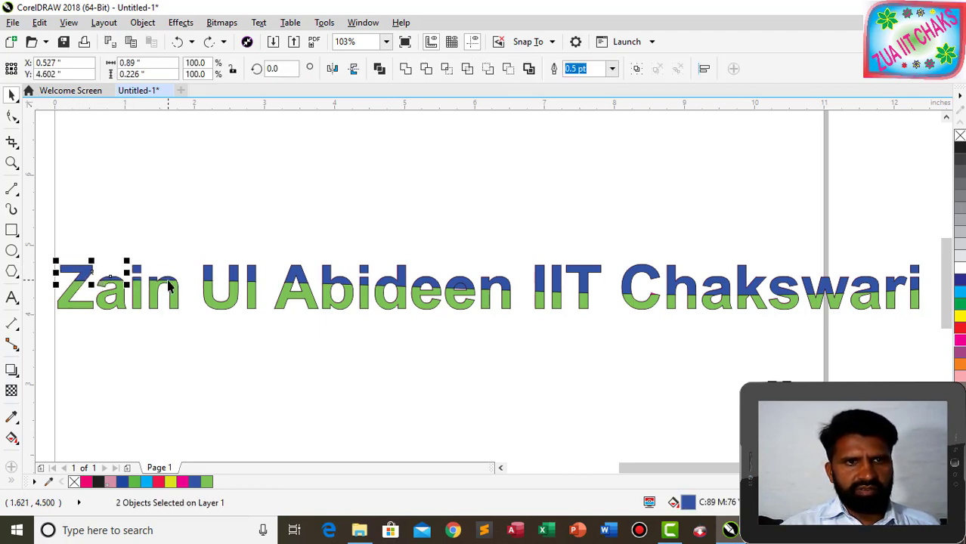
left_click(169, 282, "shift")
left_click(138, 273, "shift")
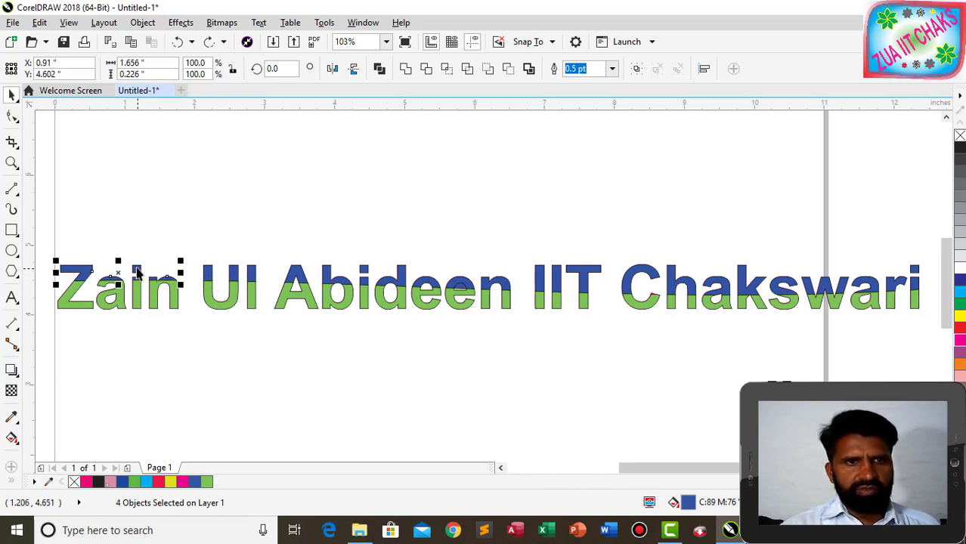
left_click(138, 268, "shift")
left_click(227, 278, "shift")
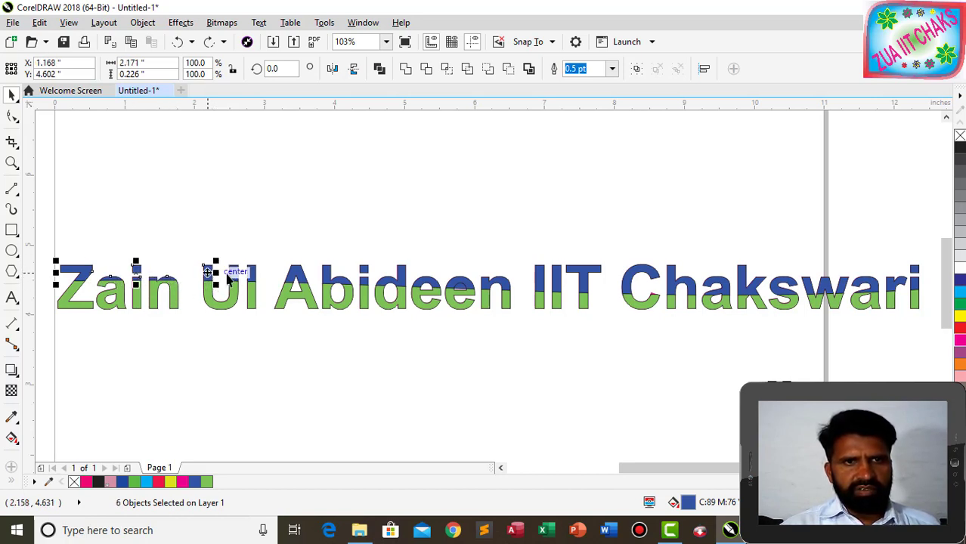
left_click(237, 273, "shift")
left_click(249, 274, "shift")
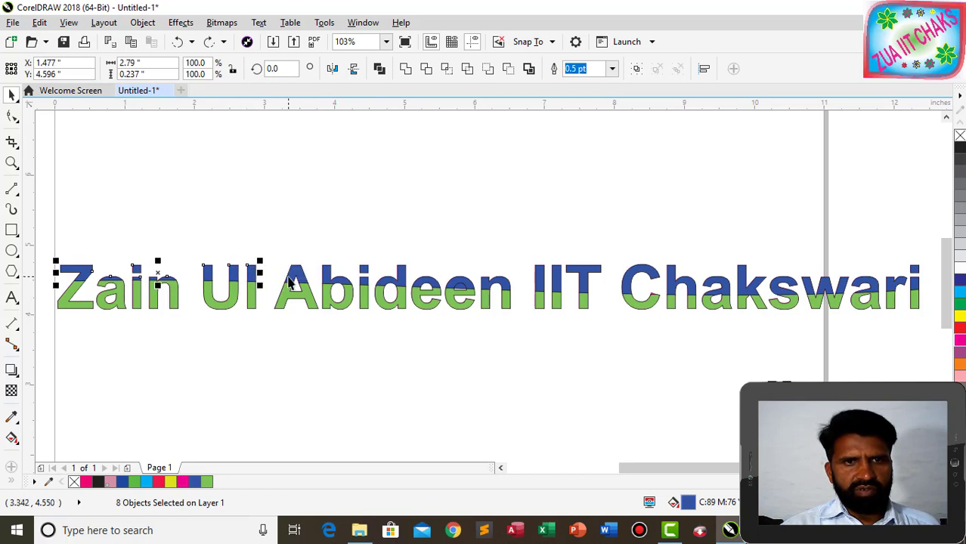
left_click(302, 275, "shift")
left_click(341, 280, "shift")
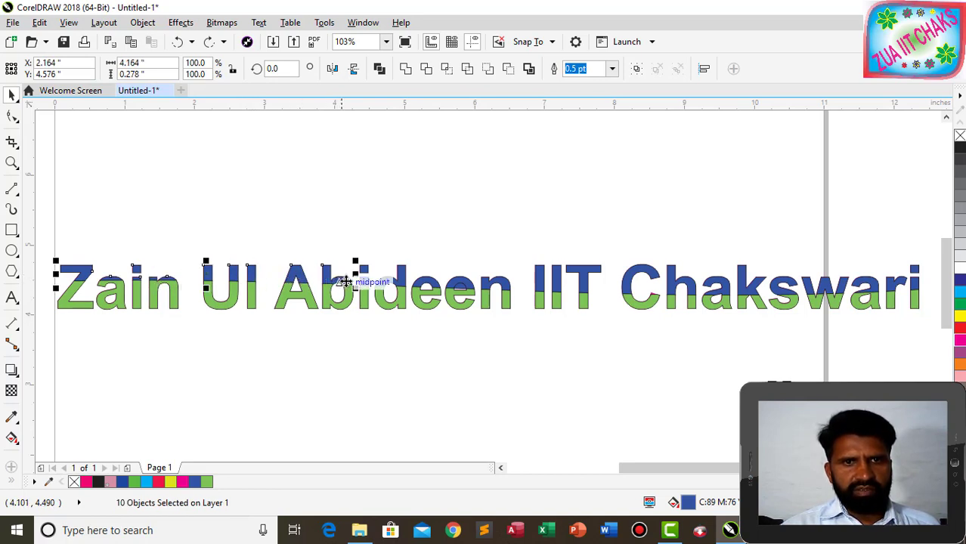
left_click(344, 281, "shift")
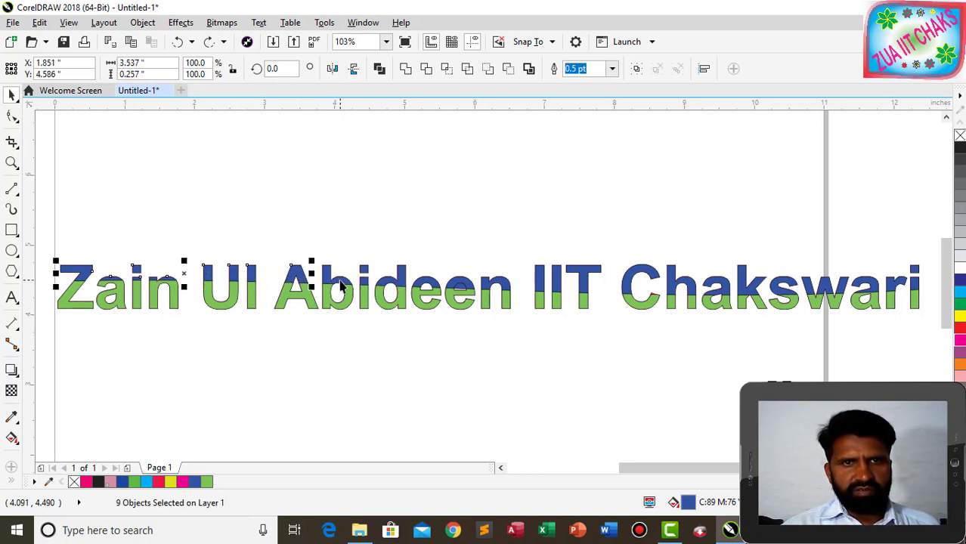
left_click(341, 286, "shift")
left_click(367, 286, "shift")
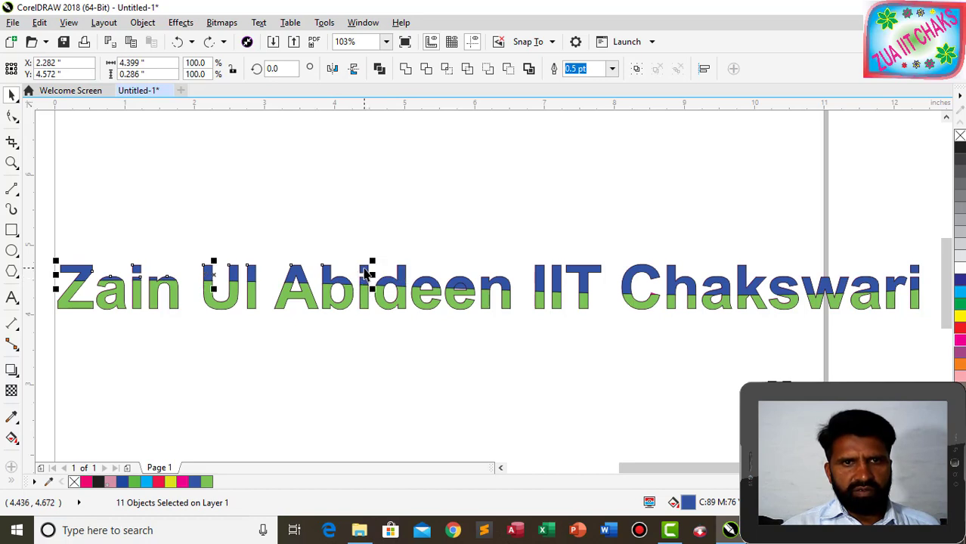
left_click(370, 287, "shift")
left_click(389, 287, "shift")
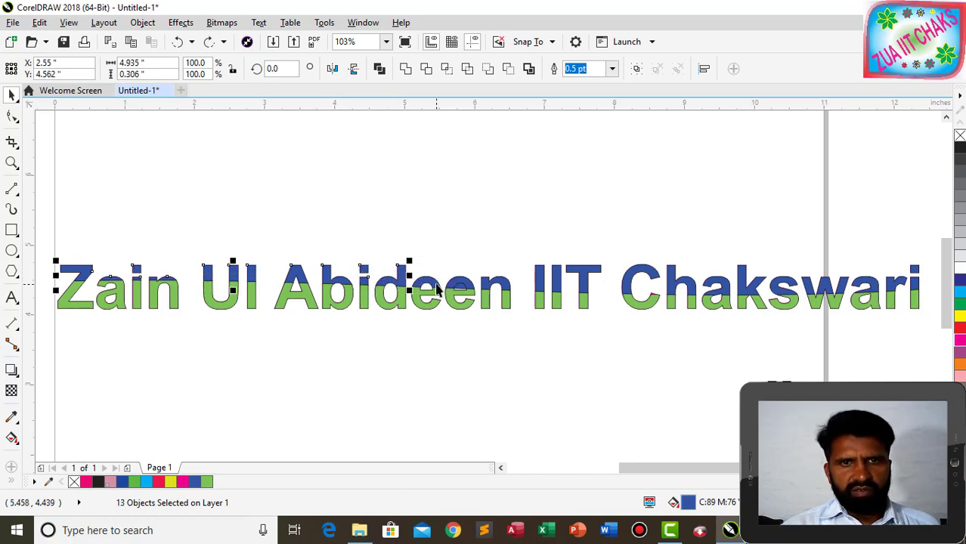
left_click(439, 287, "shift")
left_click(463, 286, "shift")
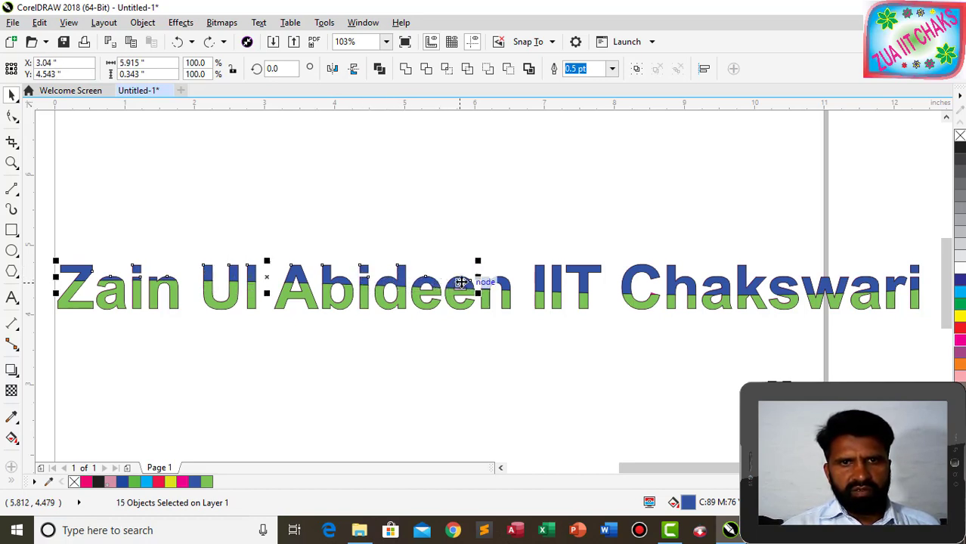
left_click(505, 284, "shift")
Add the blue tops of 'IIT Chakswari' to the selection, including the final i's dot and stem.
left_click(542, 286, "shift")
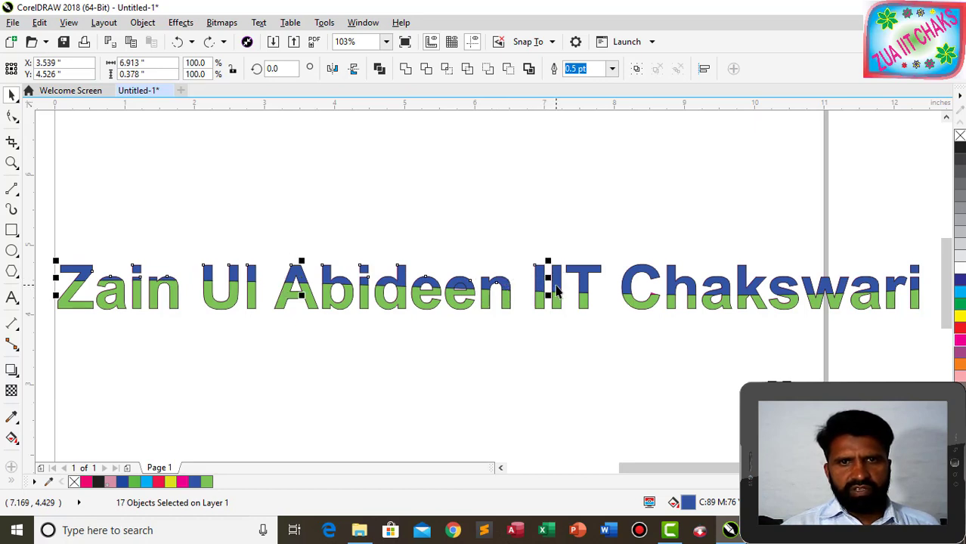
left_click(560, 281, "shift")
left_click(588, 277, "shift")
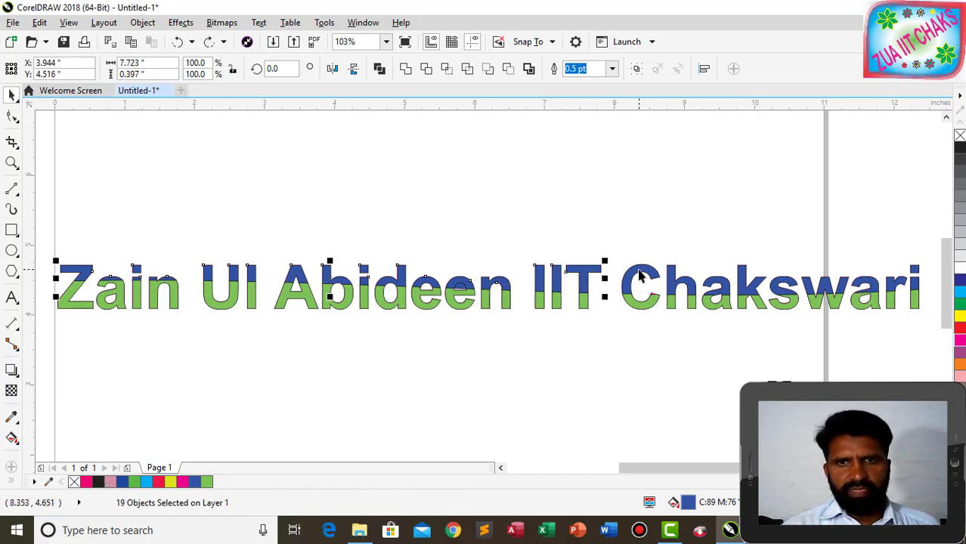
left_click(642, 278, "shift")
left_click(680, 288, "shift")
left_click(725, 289, "shift")
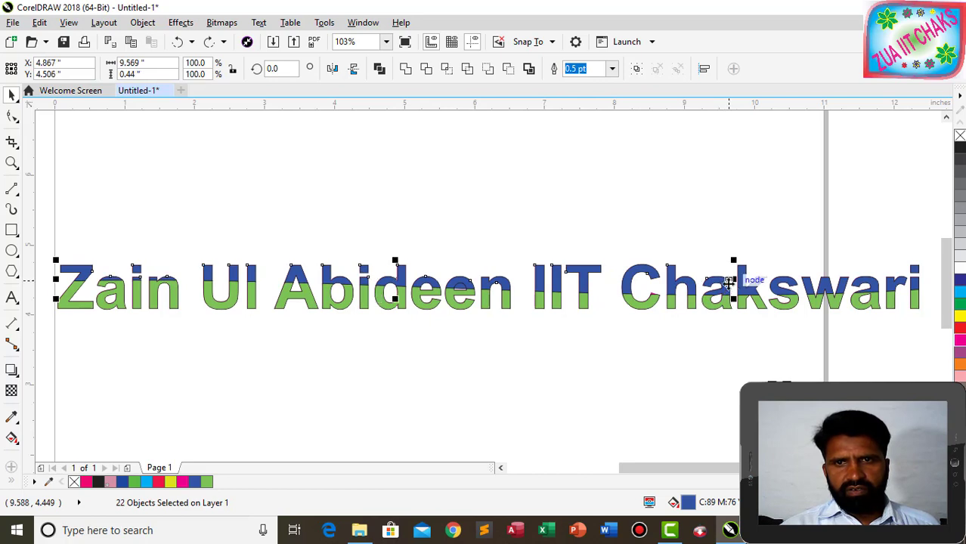
left_click(764, 279, "shift")
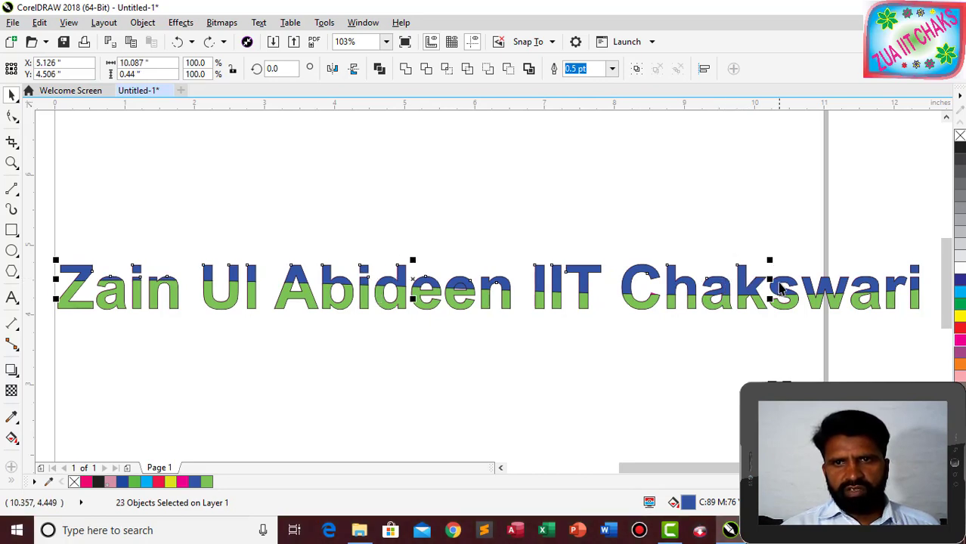
left_click(780, 287, "shift")
scroll(782, 288, "up", 1)
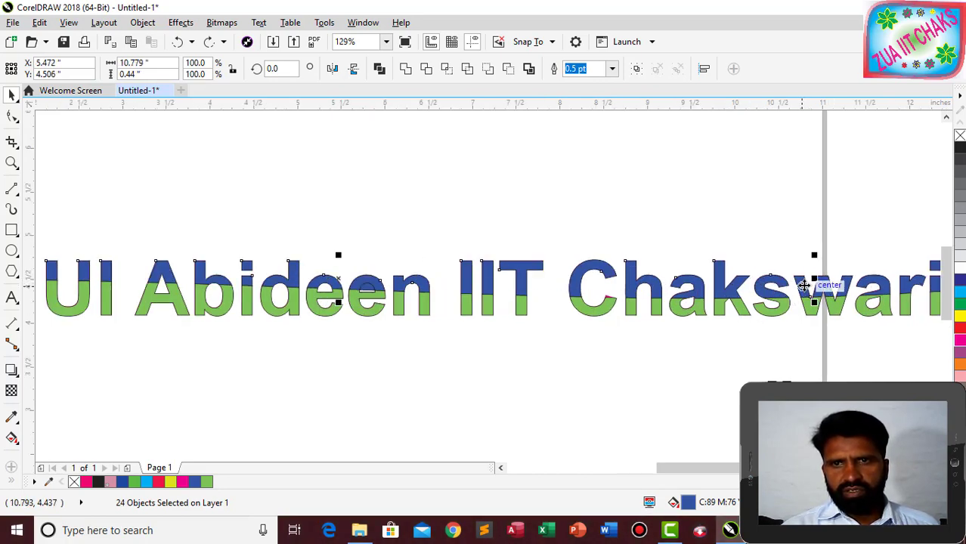
left_click(818, 291, "shift")
left_click(827, 289, "shift")
left_click(843, 286, "shift")
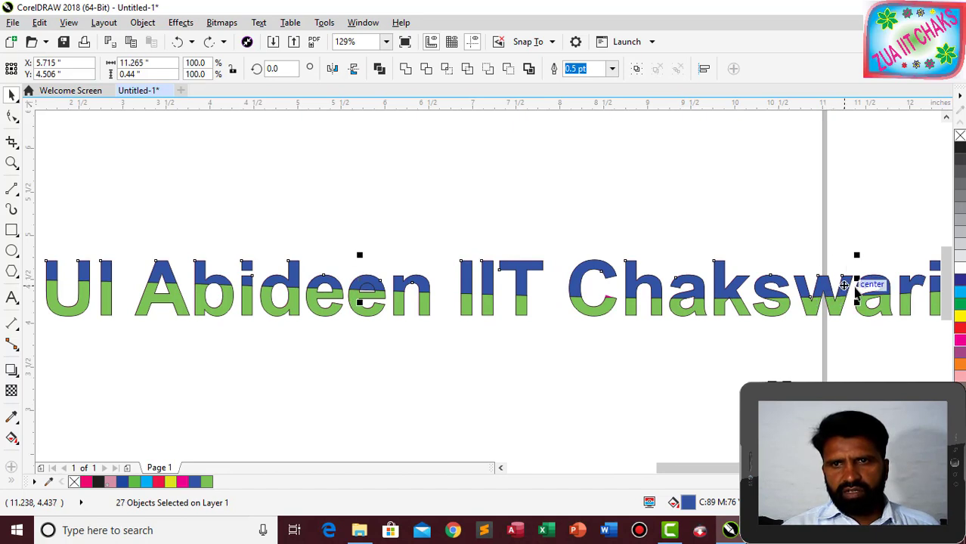
left_click(877, 291, "shift")
left_click(906, 290, "shift")
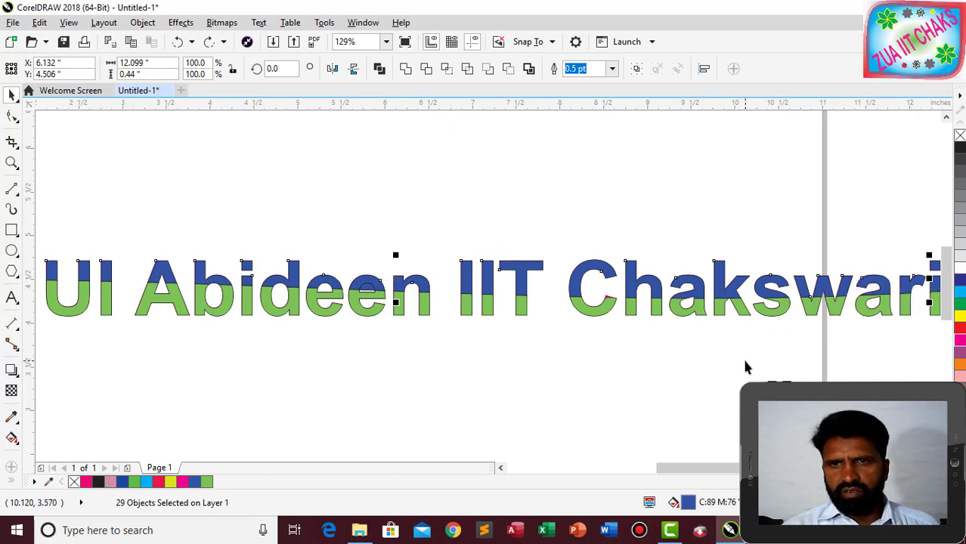
scroll(745, 368, "down", 1)
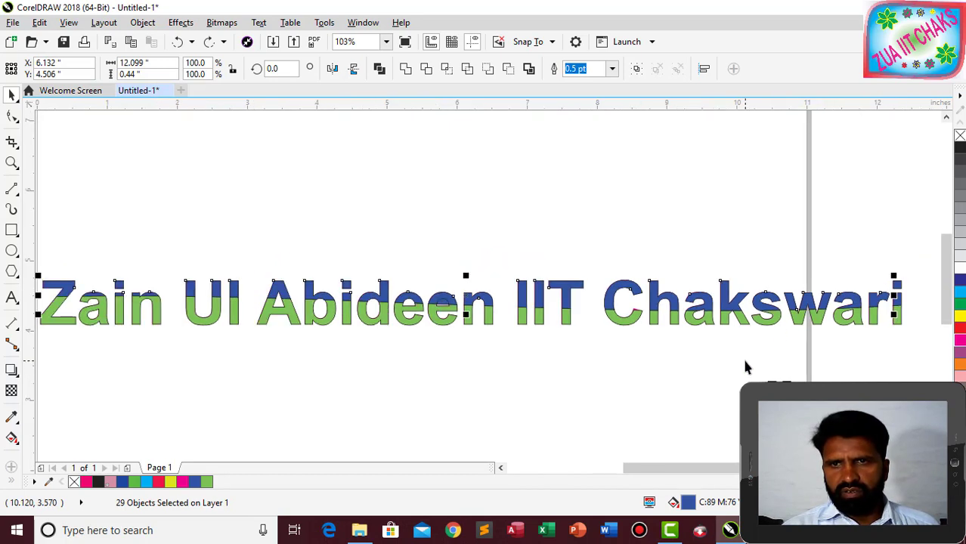
left_click(898, 288, "shift")
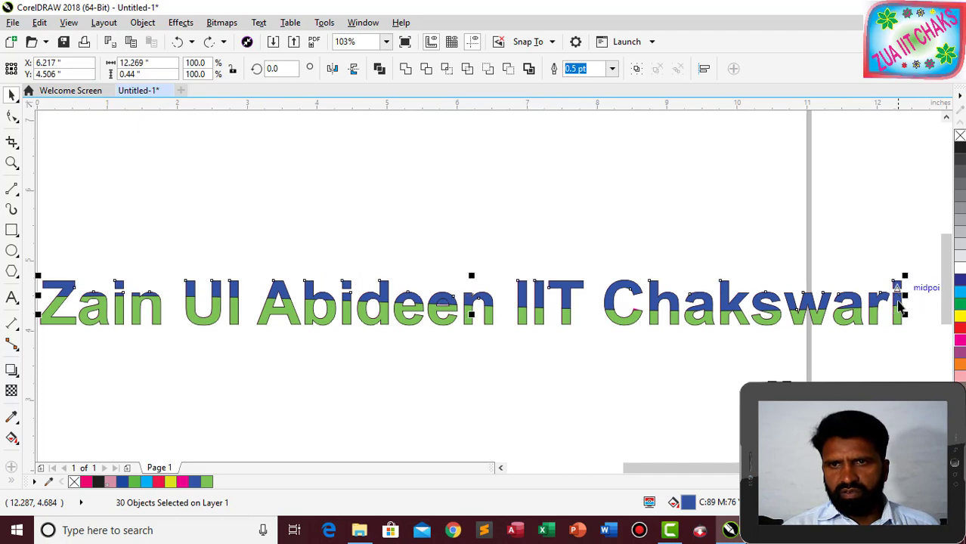
left_click(899, 306, "shift")
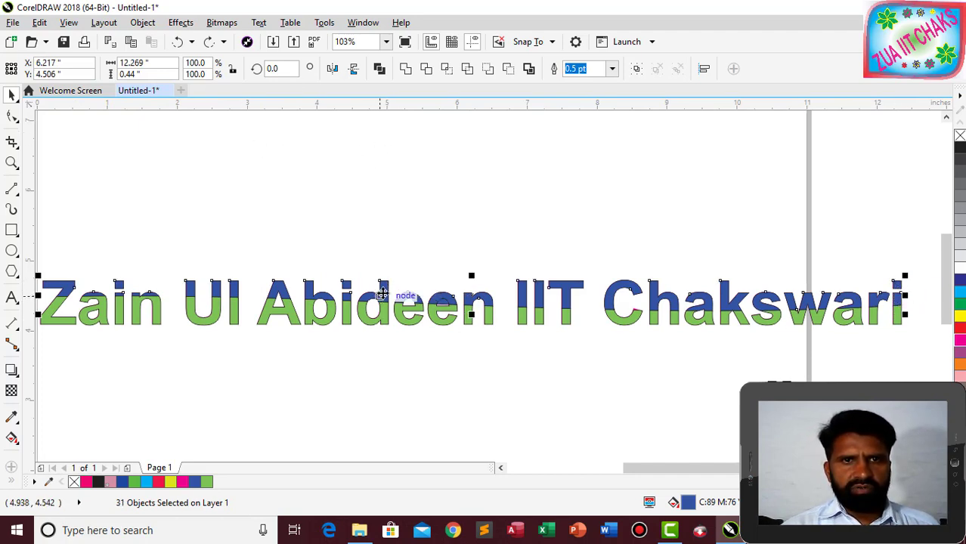
Lift the selected blue tops upward and group them.
left_click_drag(381, 294, 383, 245)
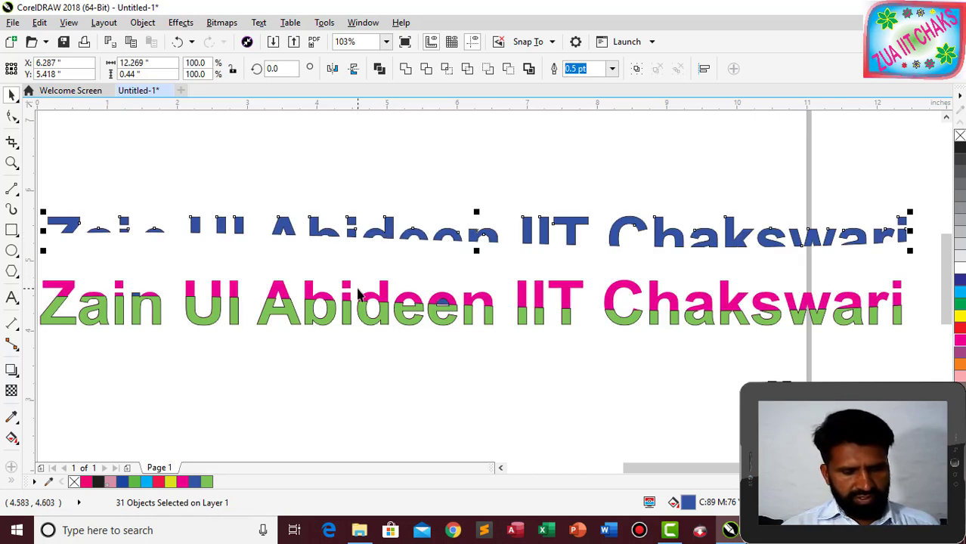
key("ctrl+g")
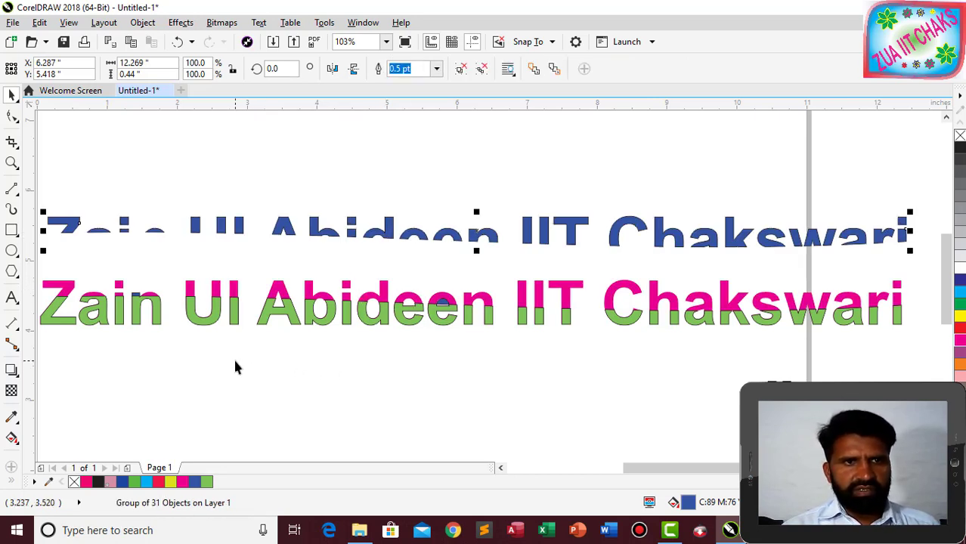
left_click(227, 355)
Move the green bottom pieces below the pink text and group them.
scroll(187, 399, "down", 2)
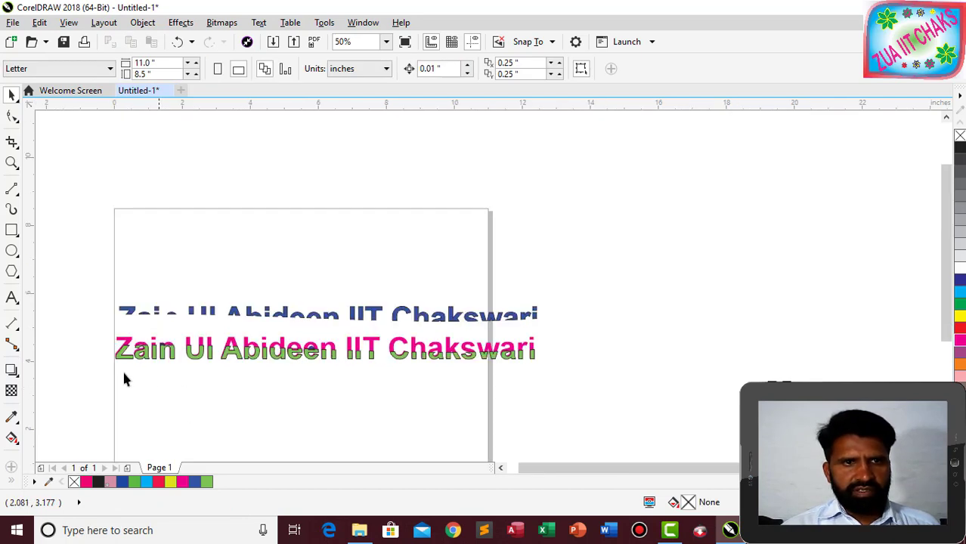
left_click_drag(89, 346, 567, 374)
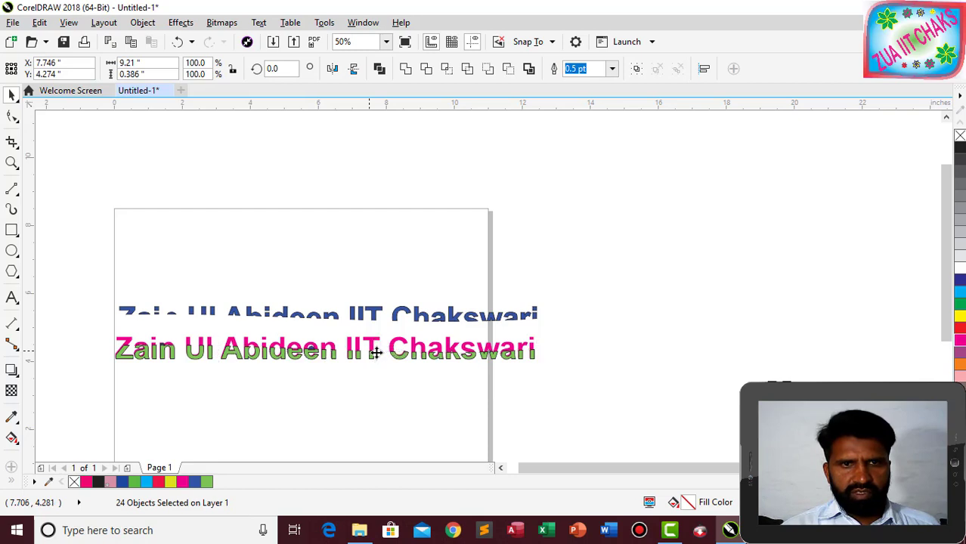
left_click_drag(376, 350, 381, 387)
key("ctrl+z")
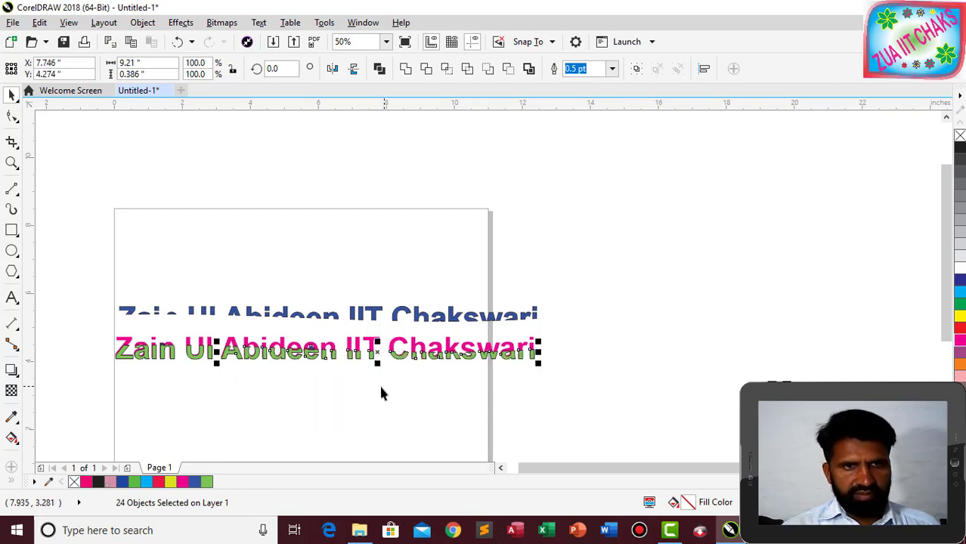
left_click(91, 342)
left_click_drag(91, 342, 558, 406)
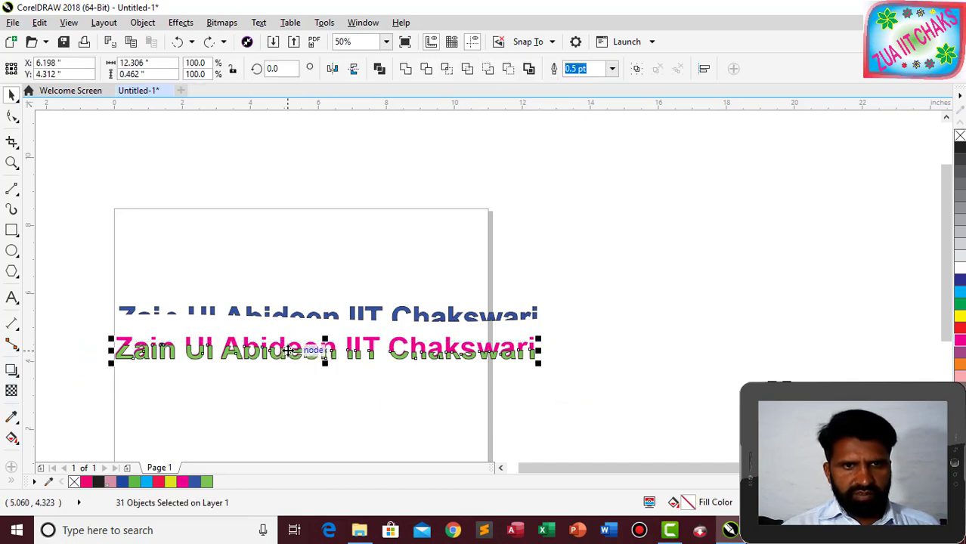
left_click_drag(323, 354, 325, 388)
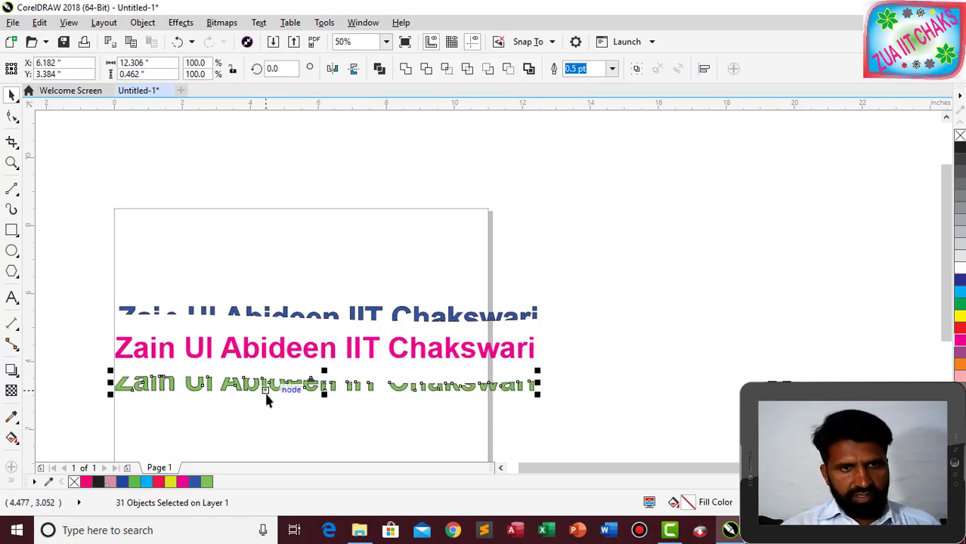
key("ctrl+g")
Remove the pink full-text copy and align the blue group onto the green halves.
left_click(280, 352)
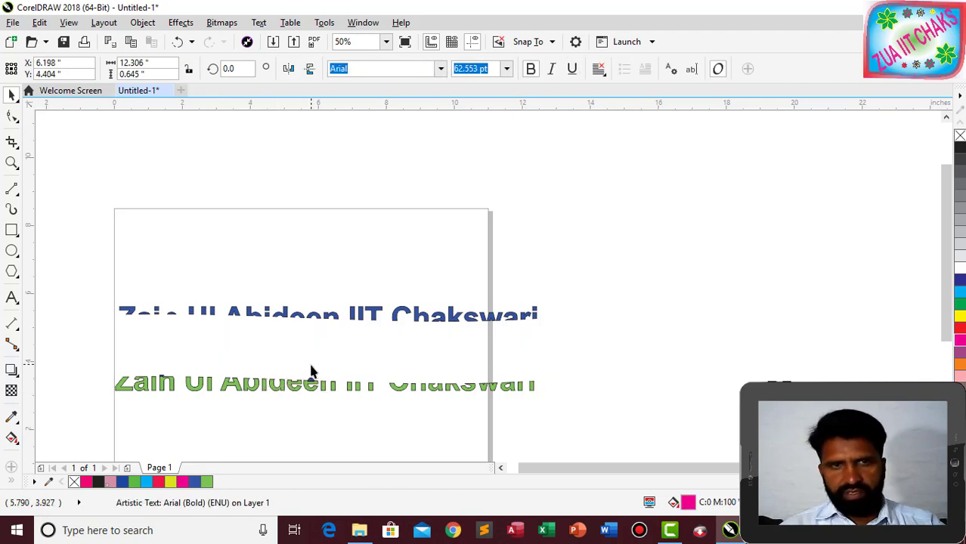
left_click(311, 372)
left_click(328, 317)
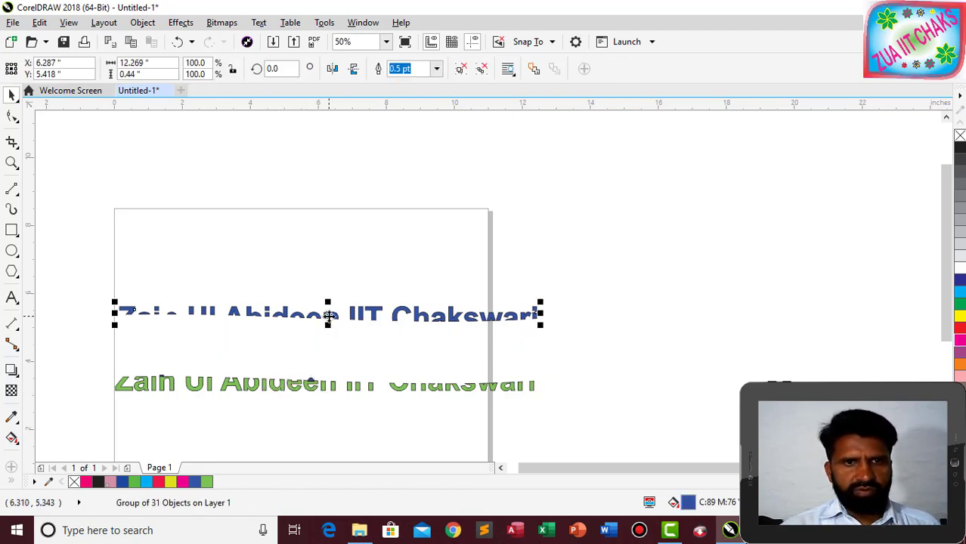
left_click_drag(328, 317, 328, 384)
key("Up")
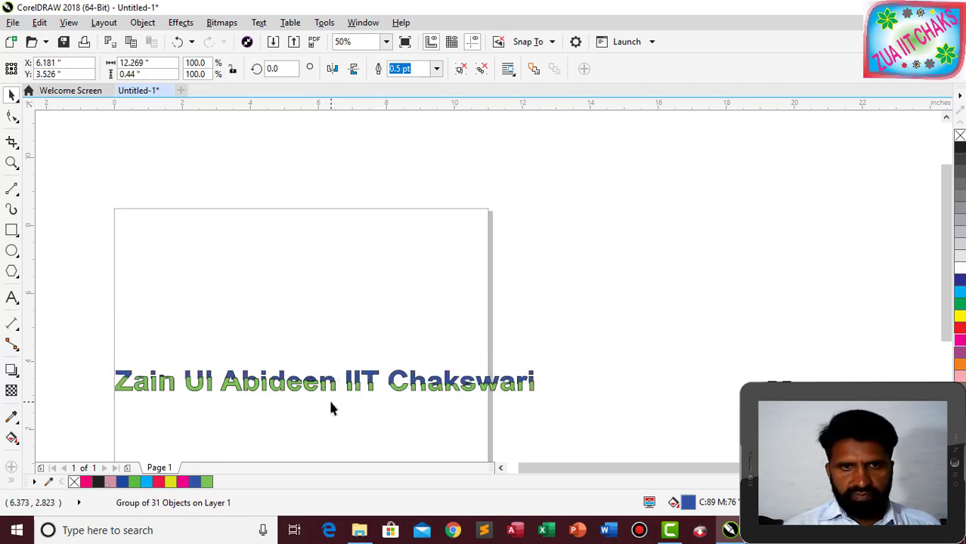
key("ctrl+Right")
key("ctrl+Right")
key("ctrl+Right")
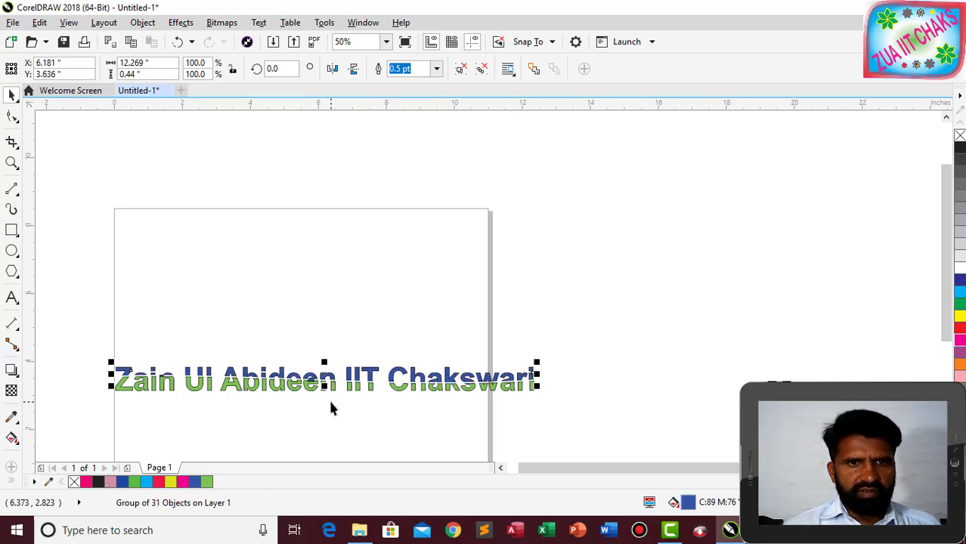
key("ctrl+Down")
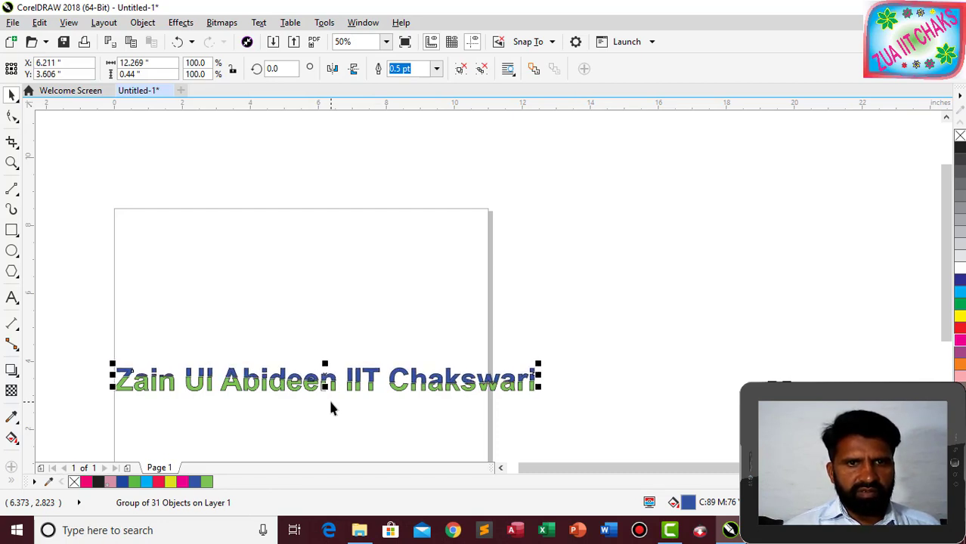
key("ctrl+Down")
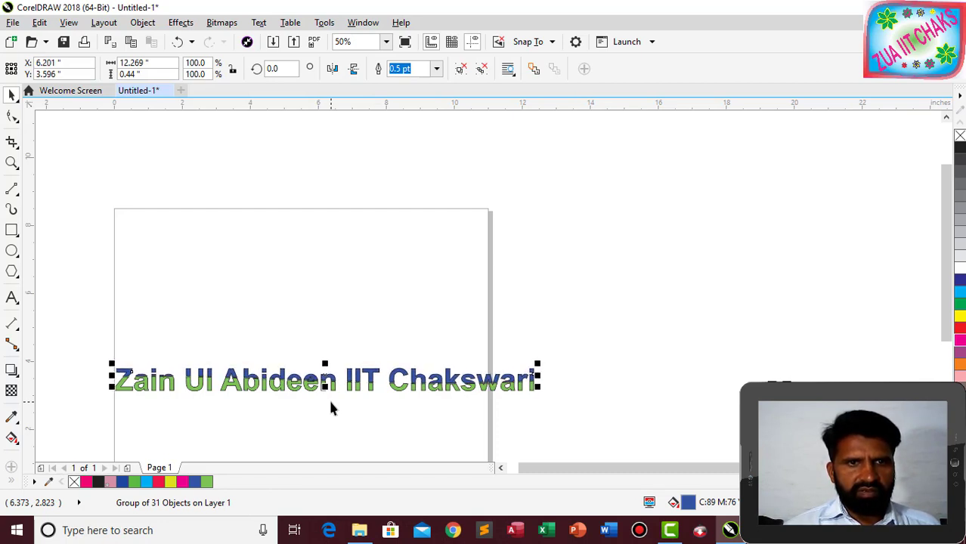
left_click(611, 326)
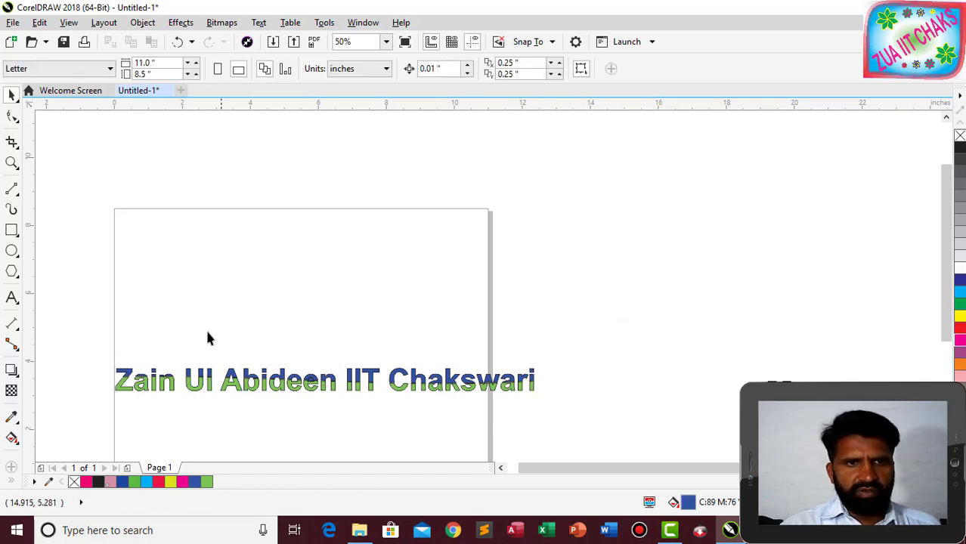
Zoom to fit with F4 and nudge the blue top group down one step.
scroll(313, 309, "up", 2)
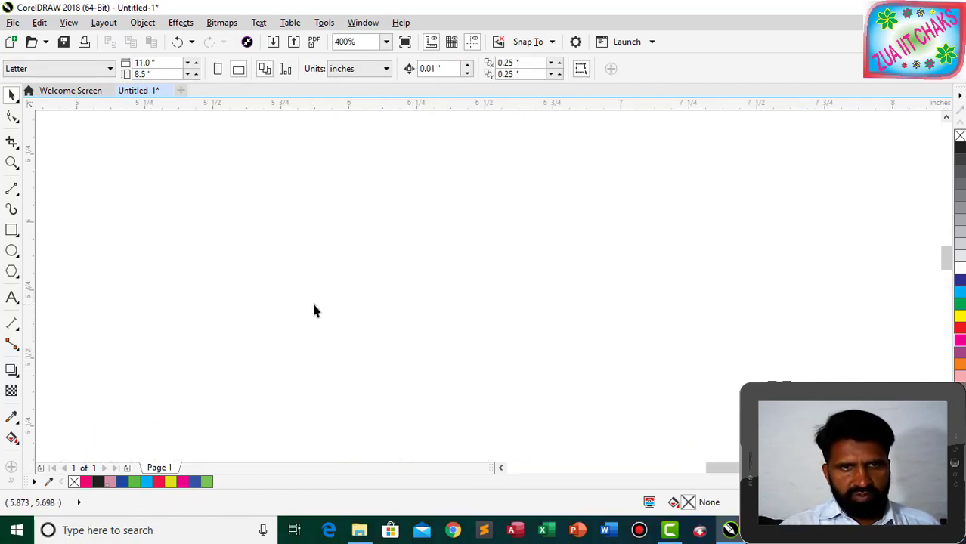
scroll(314, 310, "up", 1)
key("F4")
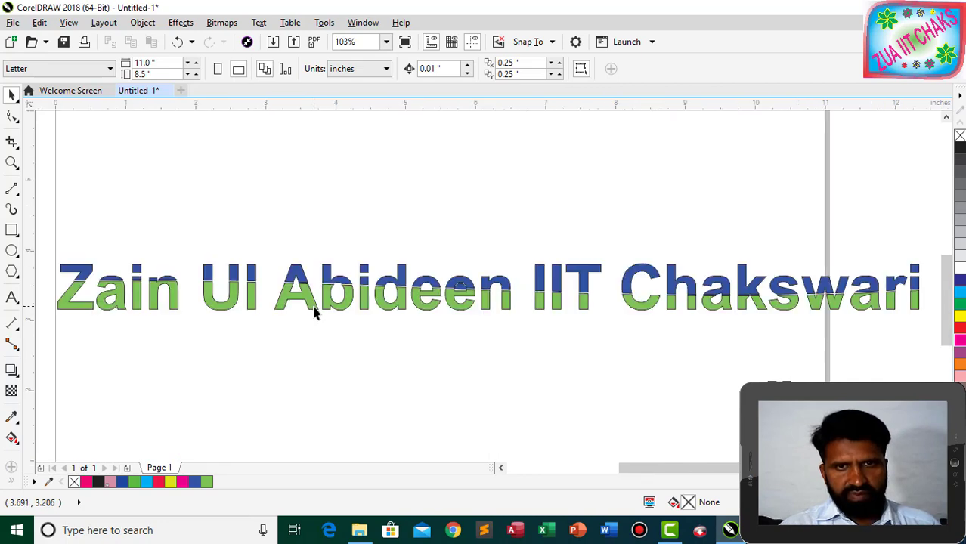
left_click(401, 273)
key("Down")
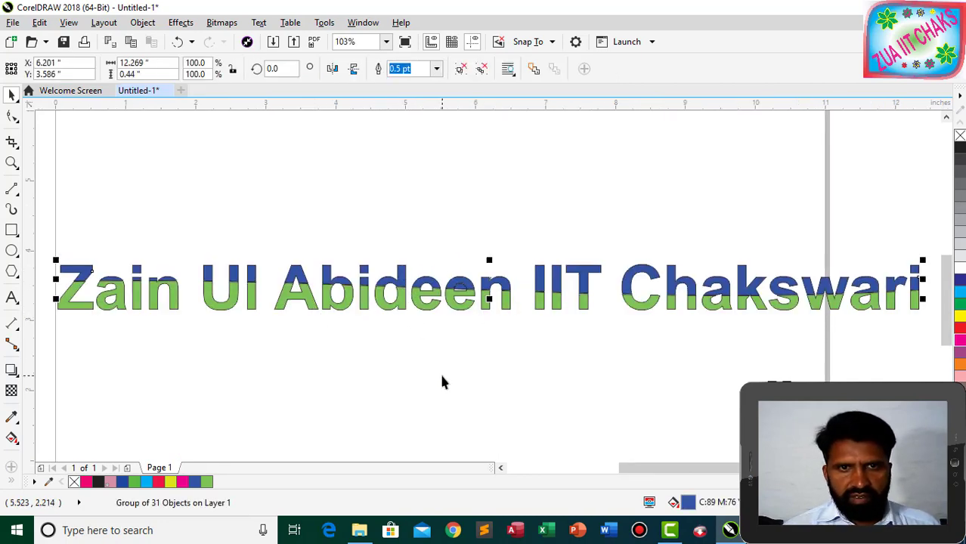
left_click(242, 353)
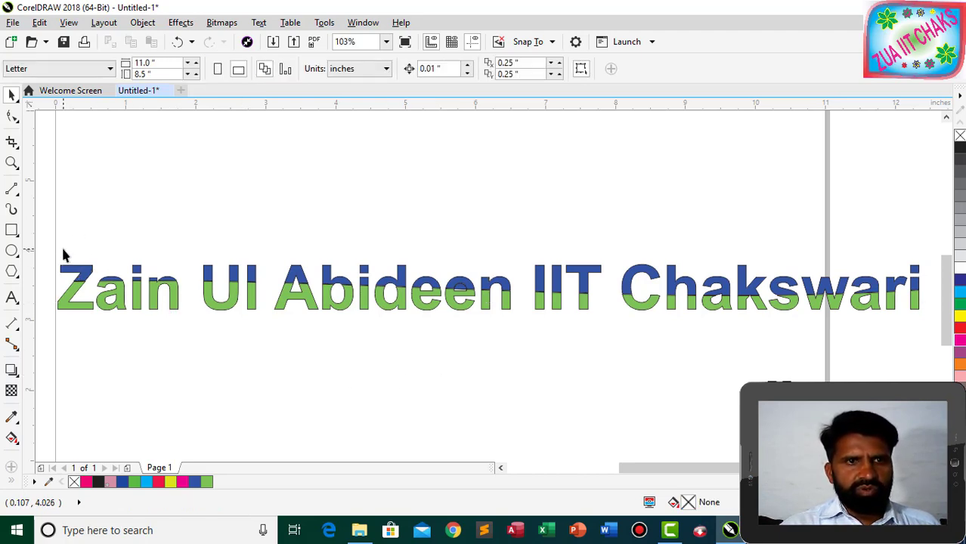
left_click(81, 276)
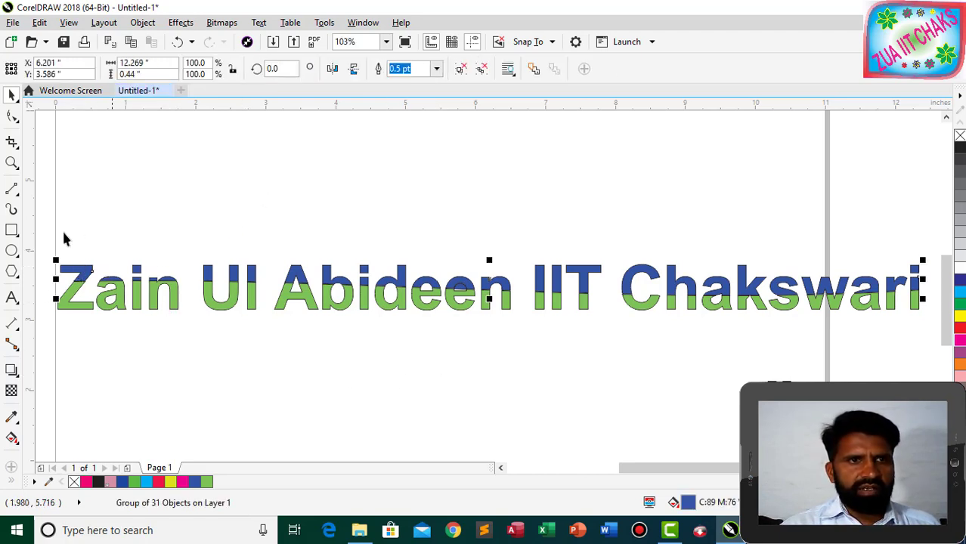
left_click(14, 440)
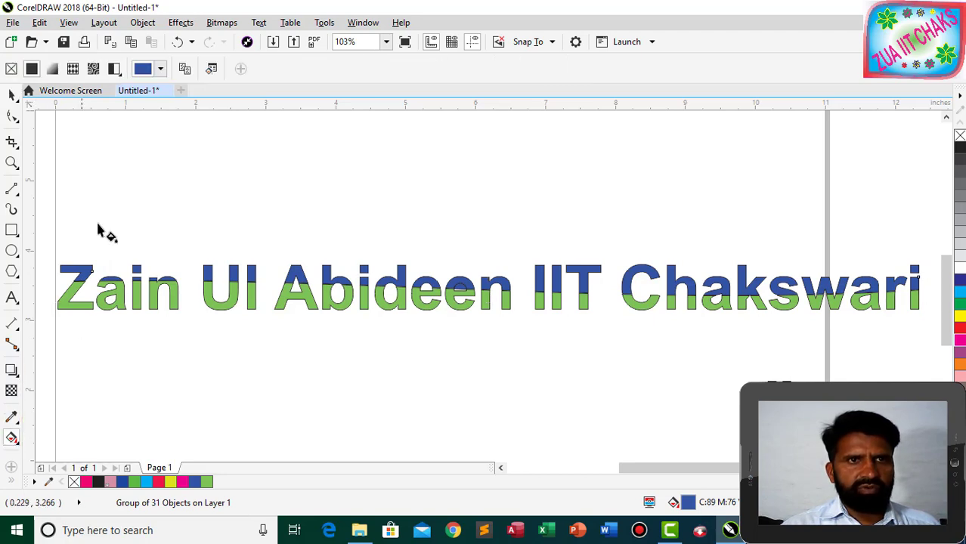
Replace the blue top group's solid fill with the pink radial fountain fill preset.
left_click(53, 70)
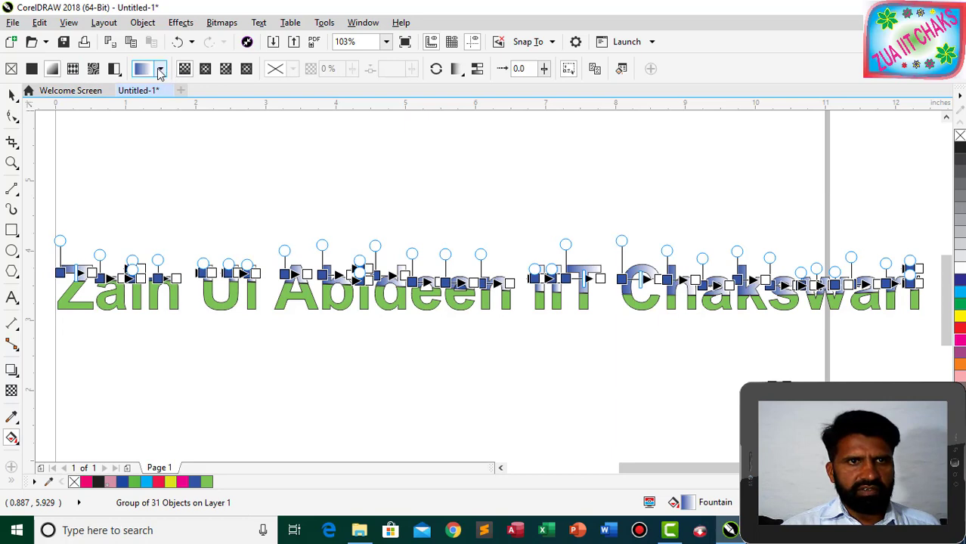
left_click(160, 70)
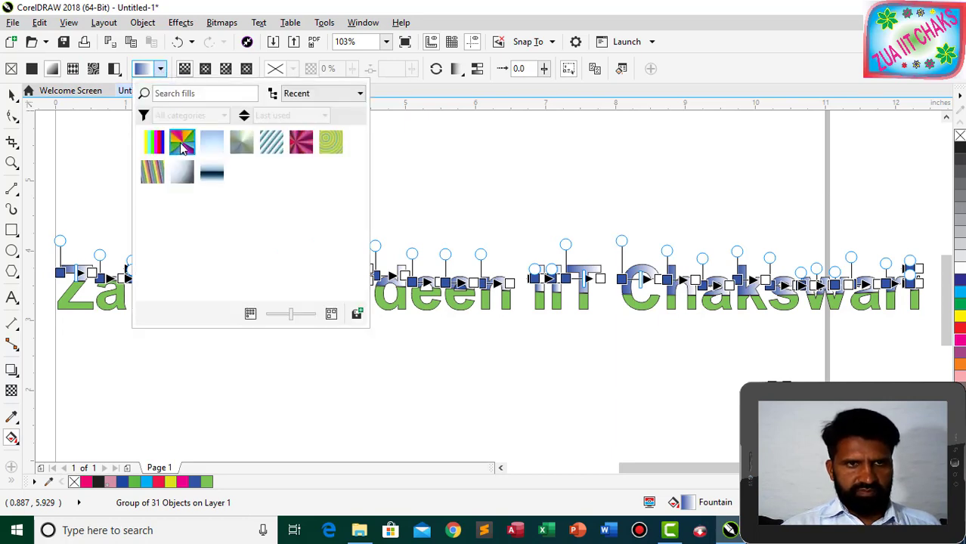
left_click(300, 147)
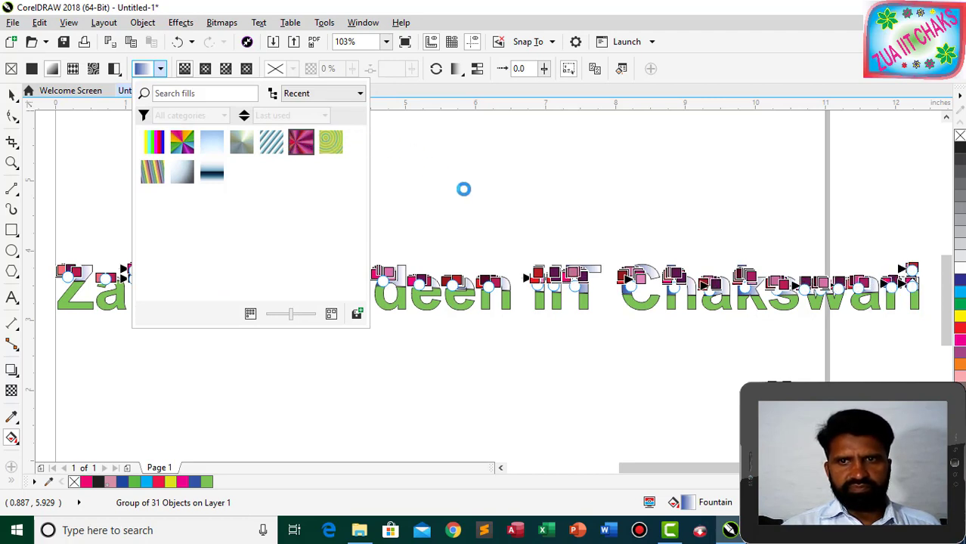
left_click(397, 305)
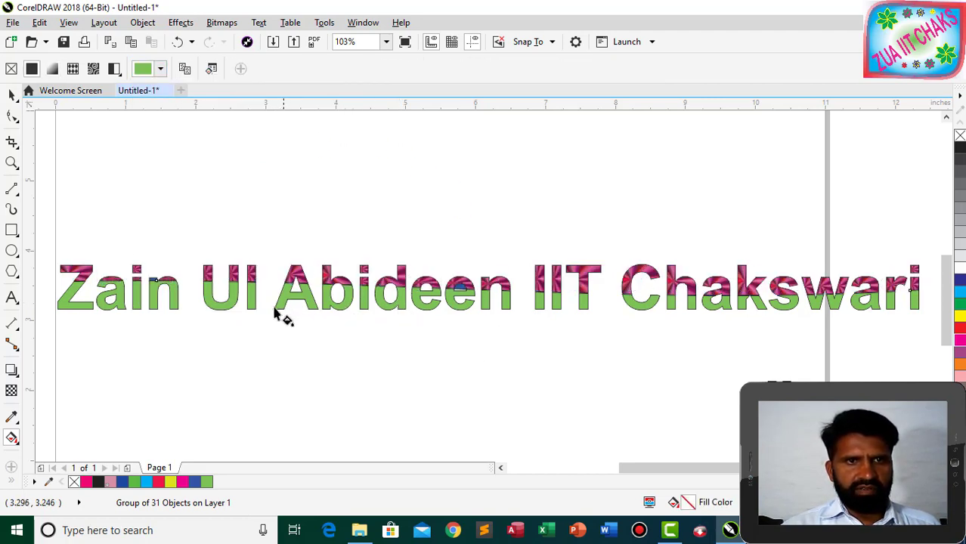
Select the green bottom-half letters of the text.
left_click(10, 96)
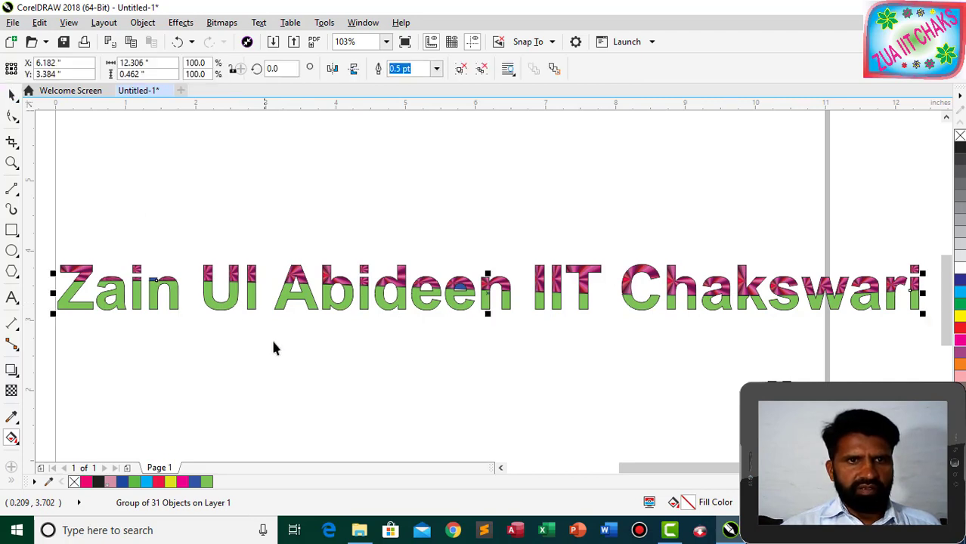
left_click(250, 300)
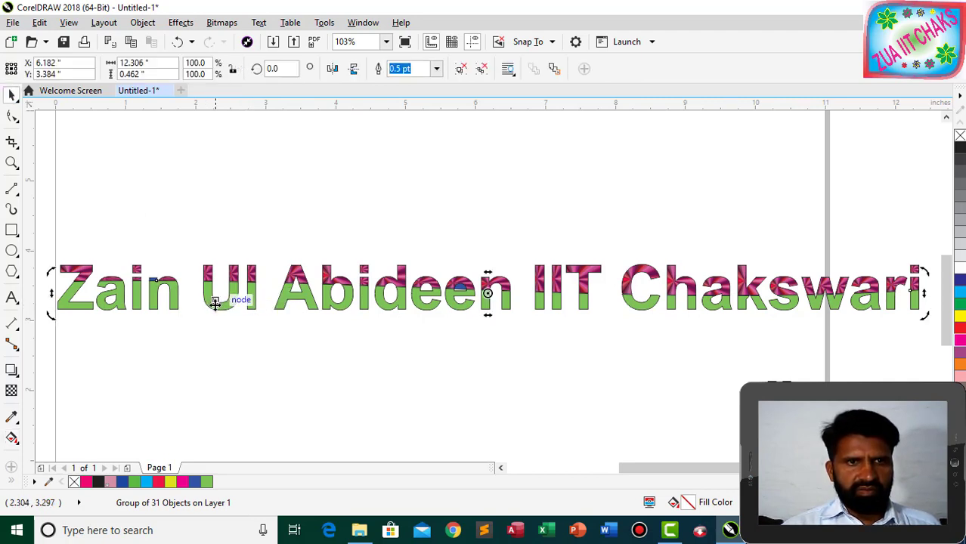
left_click(216, 302)
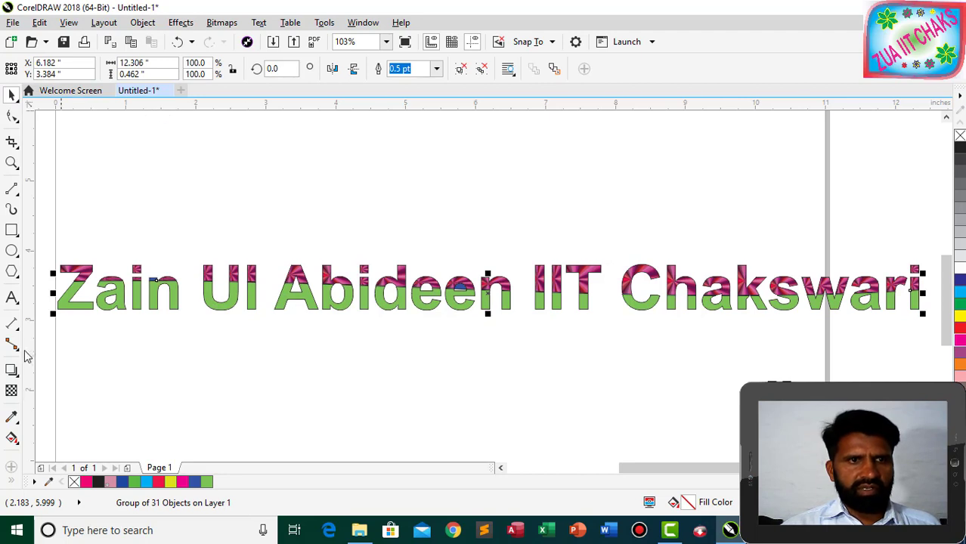
Replace the green with the conical rainbow fountain fill preset, then deselect to view it.
left_click(12, 438)
left_click(160, 70)
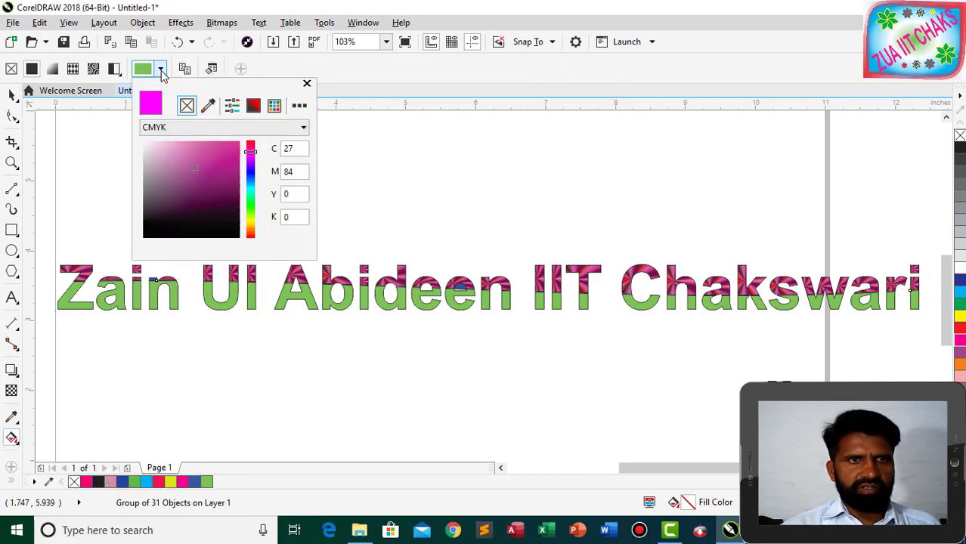
left_click(53, 72)
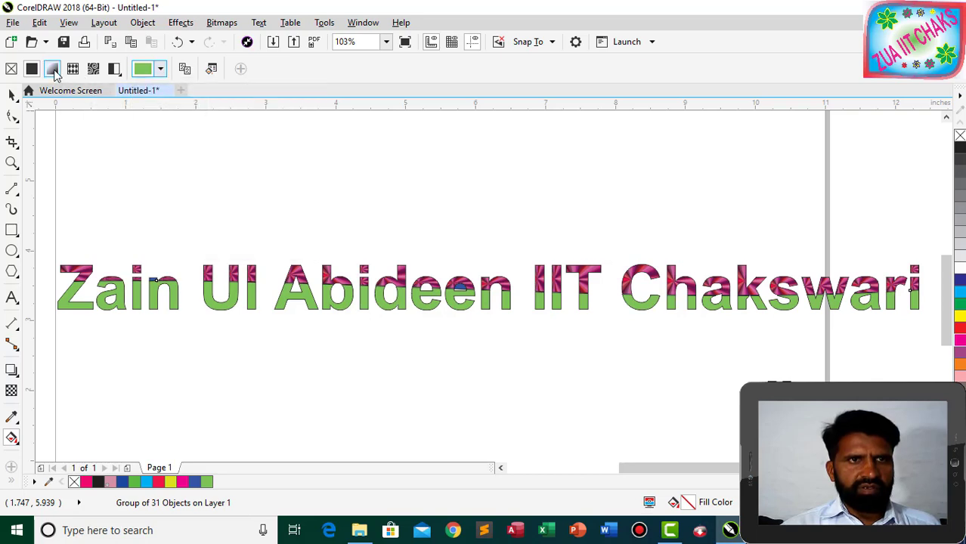
left_click(54, 71)
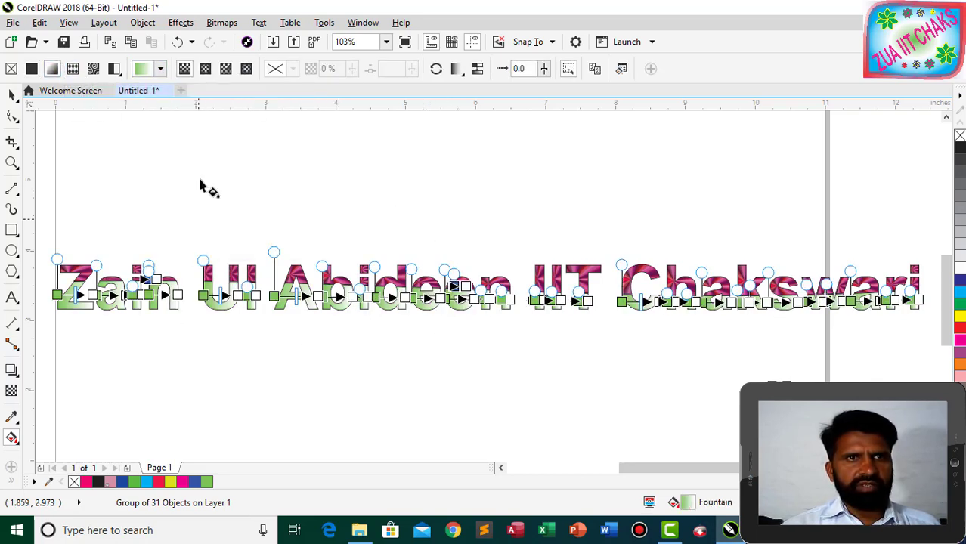
left_click(161, 71)
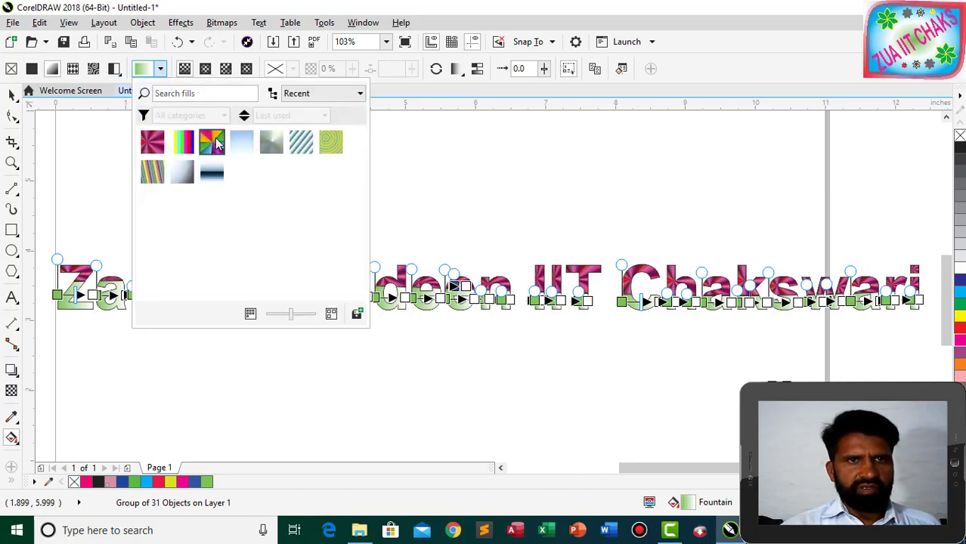
left_click(213, 143)
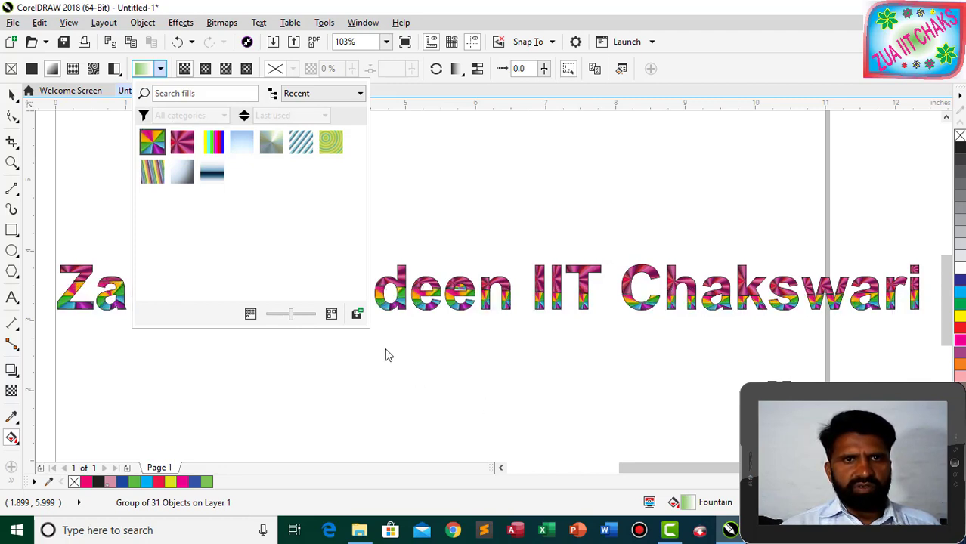
left_click(431, 166)
left_click(318, 353)
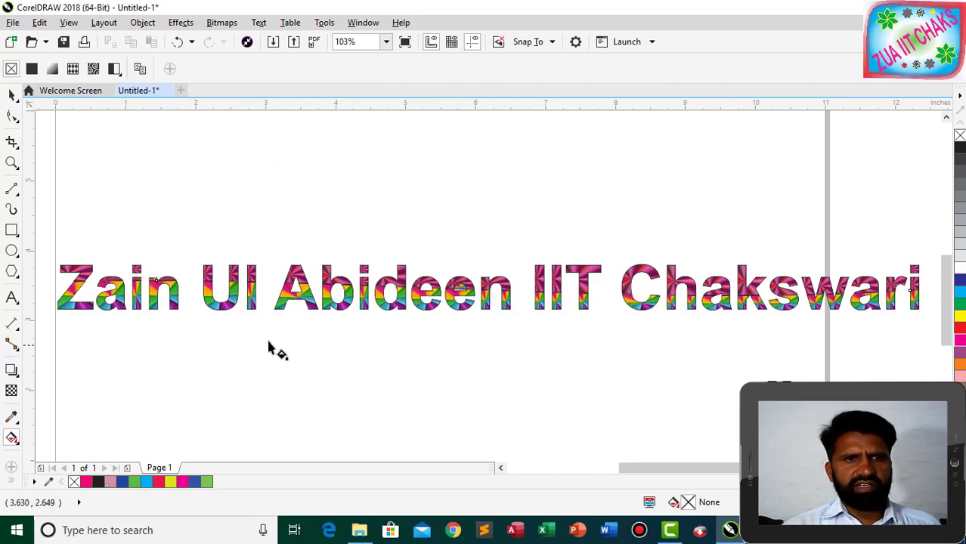